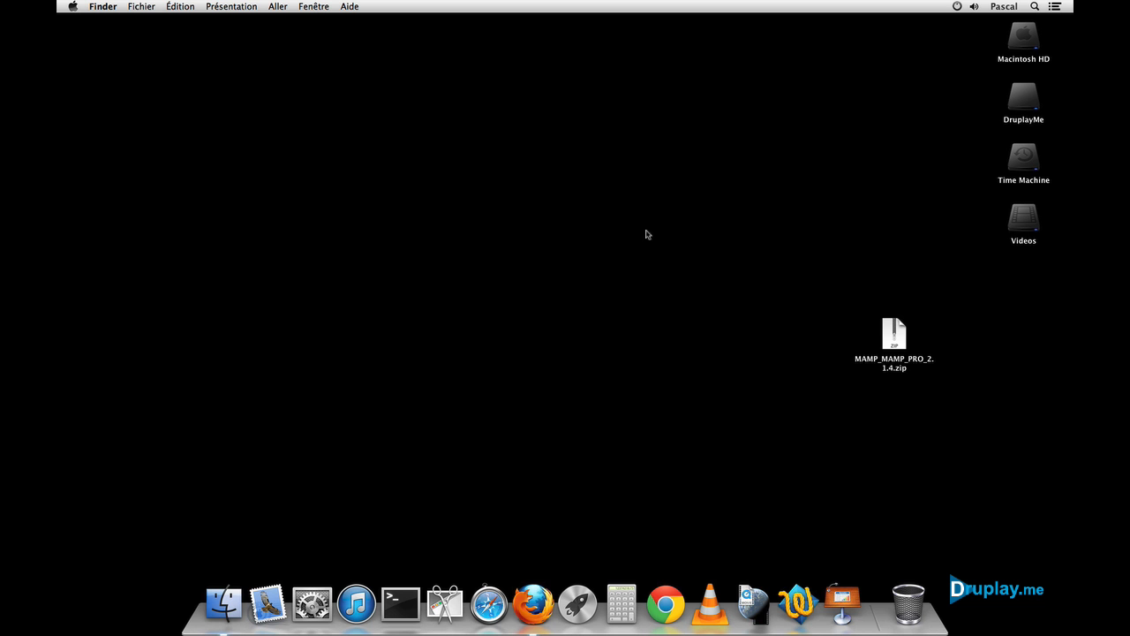
# Step: Unzip MAMP_MAMP_PRO_2.1.4.zip on the desktop and set the extracted MAMP_2.1.4.pkg beside it
pyautogui.click(897, 336)
pyautogui.doubleClick(897, 336)
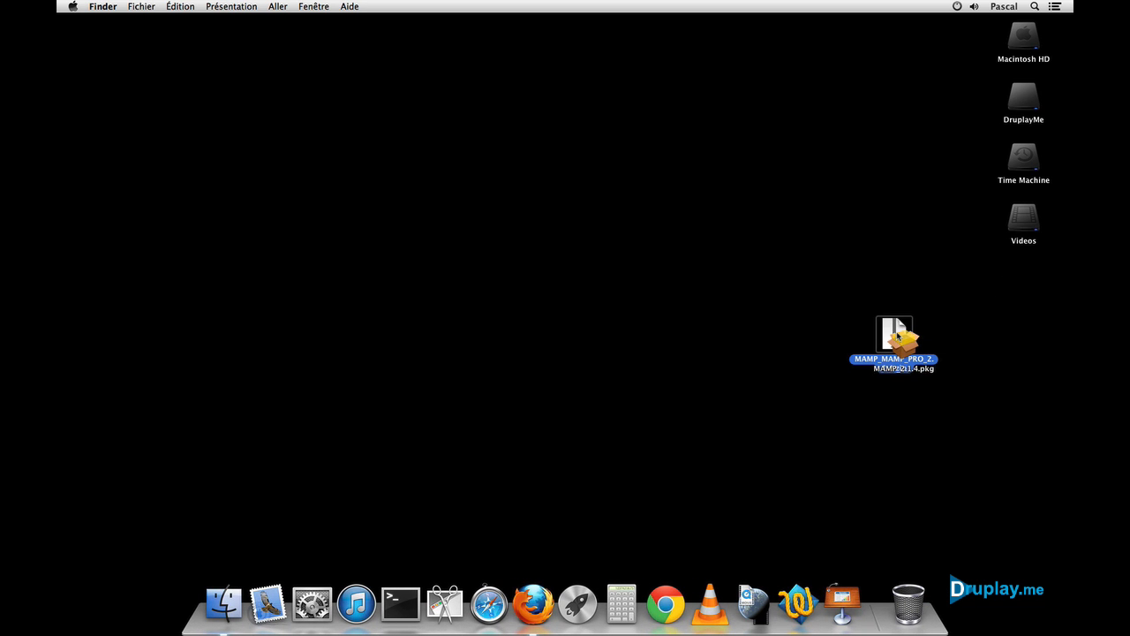
pyautogui.moveTo(897, 335); pyautogui.dragTo(729, 253)
pyautogui.click(743, 306)
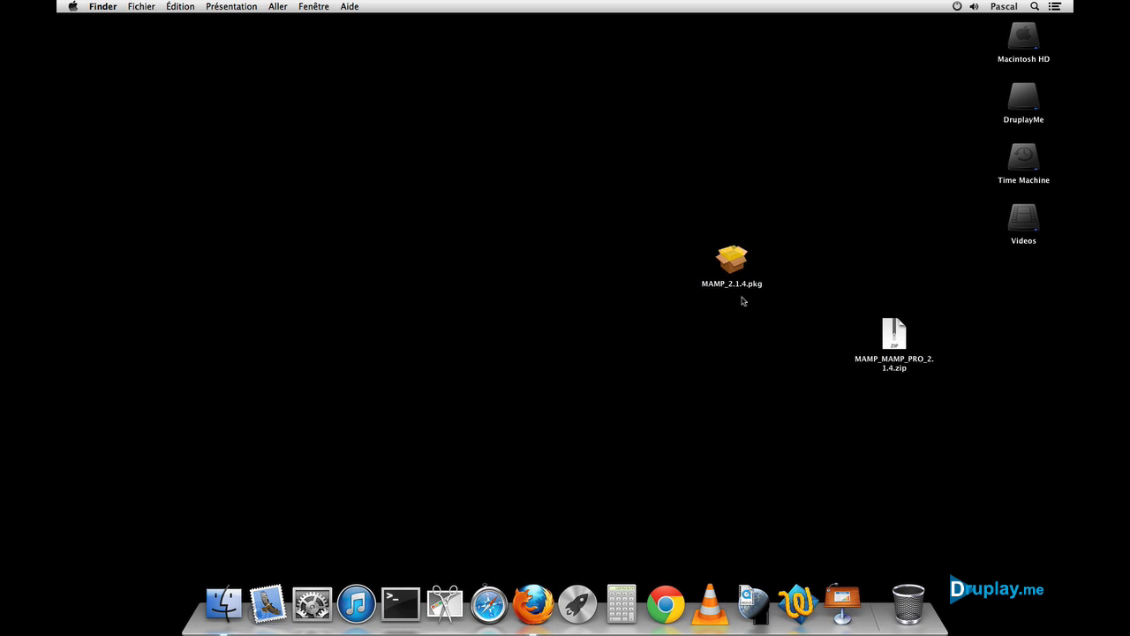
# Step: Open the MAMP_2.1.4.pkg installer and accept the licence agreement
pyautogui.doubleClick(733, 261)
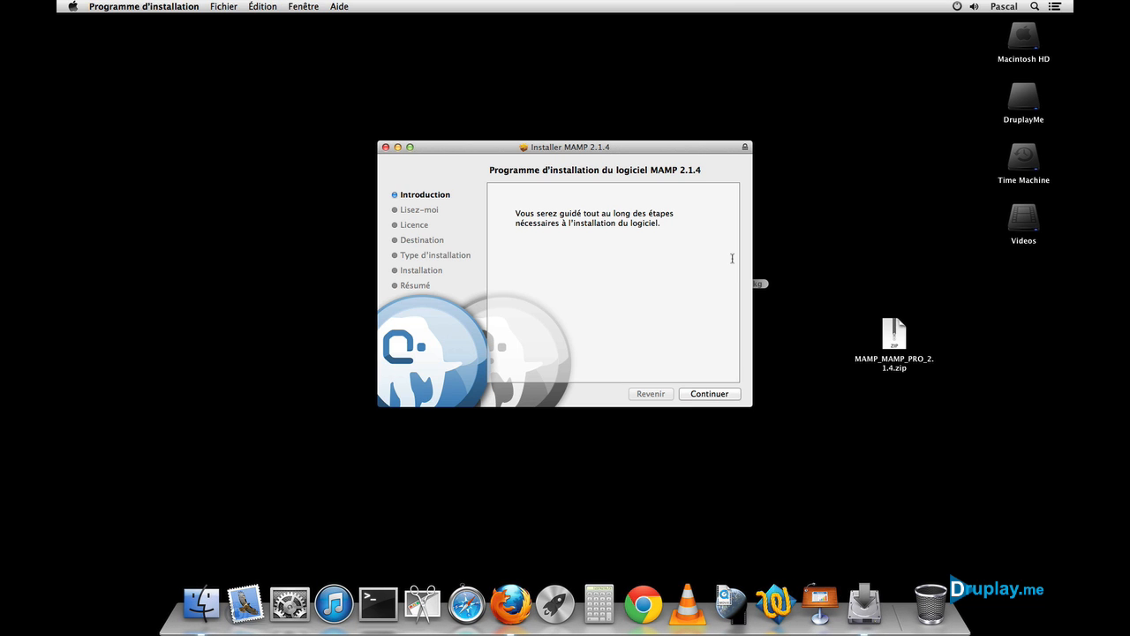
pyautogui.click(713, 396)
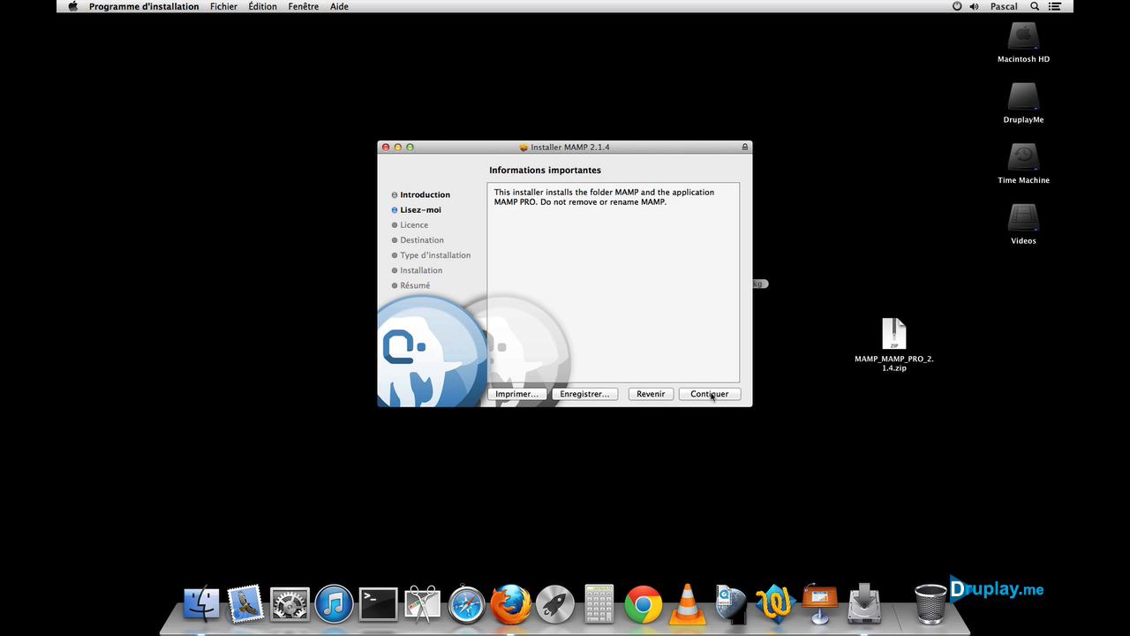
pyautogui.click(710, 394)
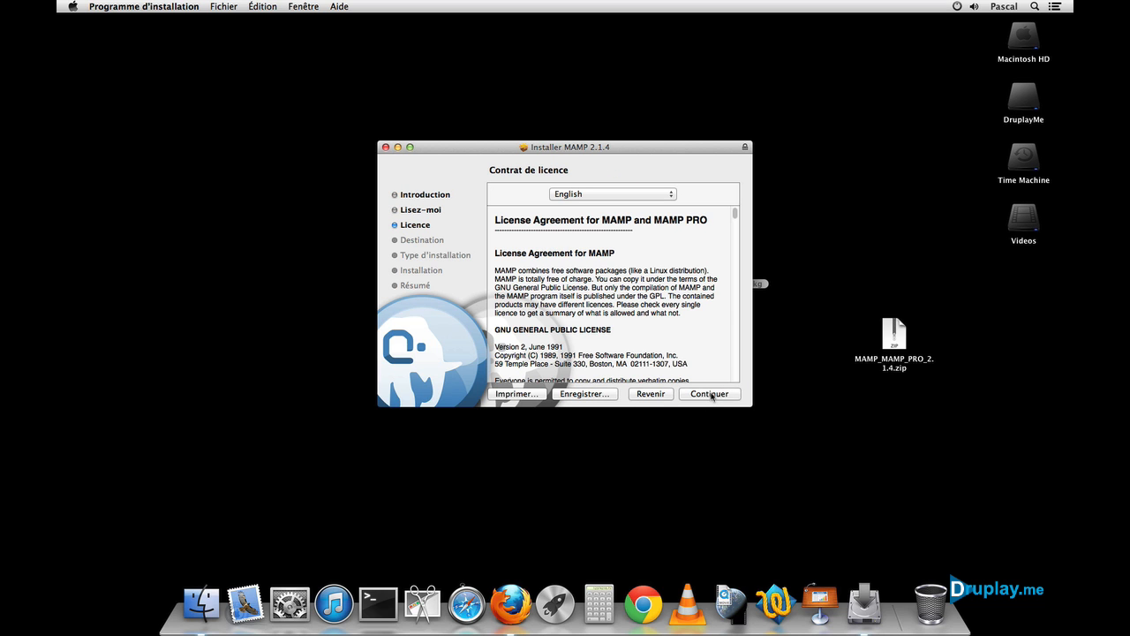
pyautogui.click(705, 395)
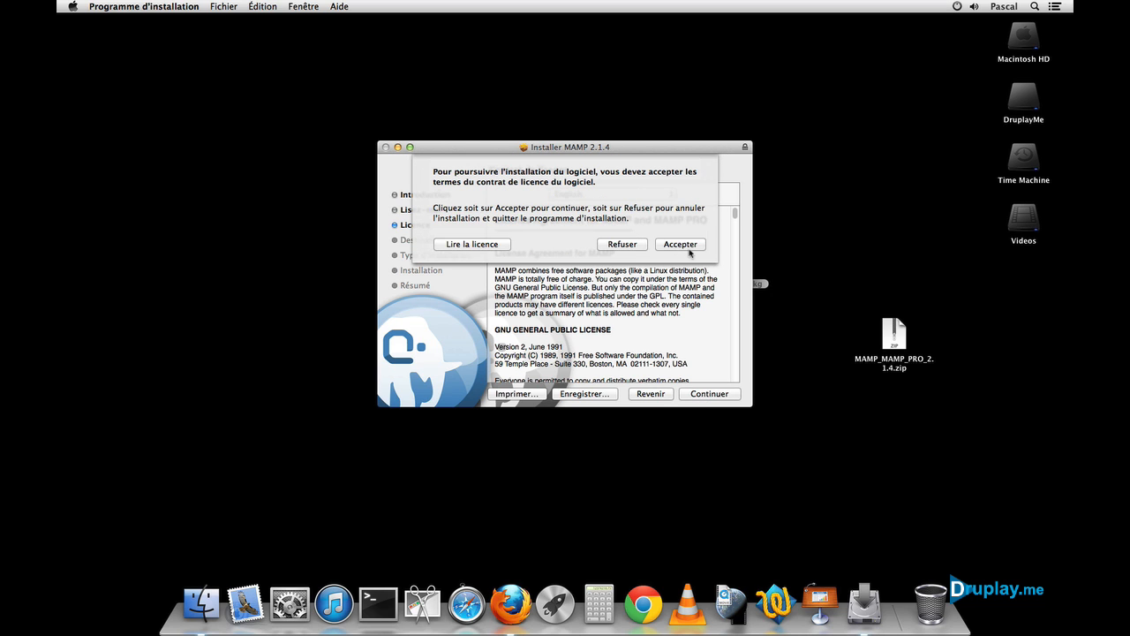
pyautogui.click(689, 249)
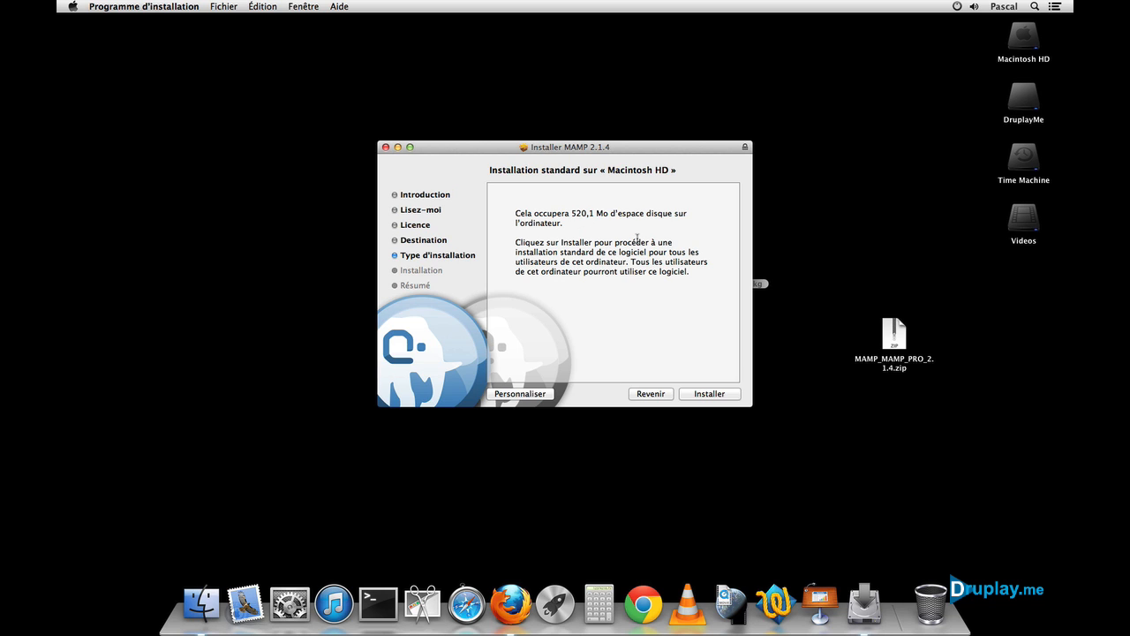
# Step: Install MAMP 2.1.4 on Macintosh HD, authorising with the account password, then close the installer
pyautogui.click(709, 395)
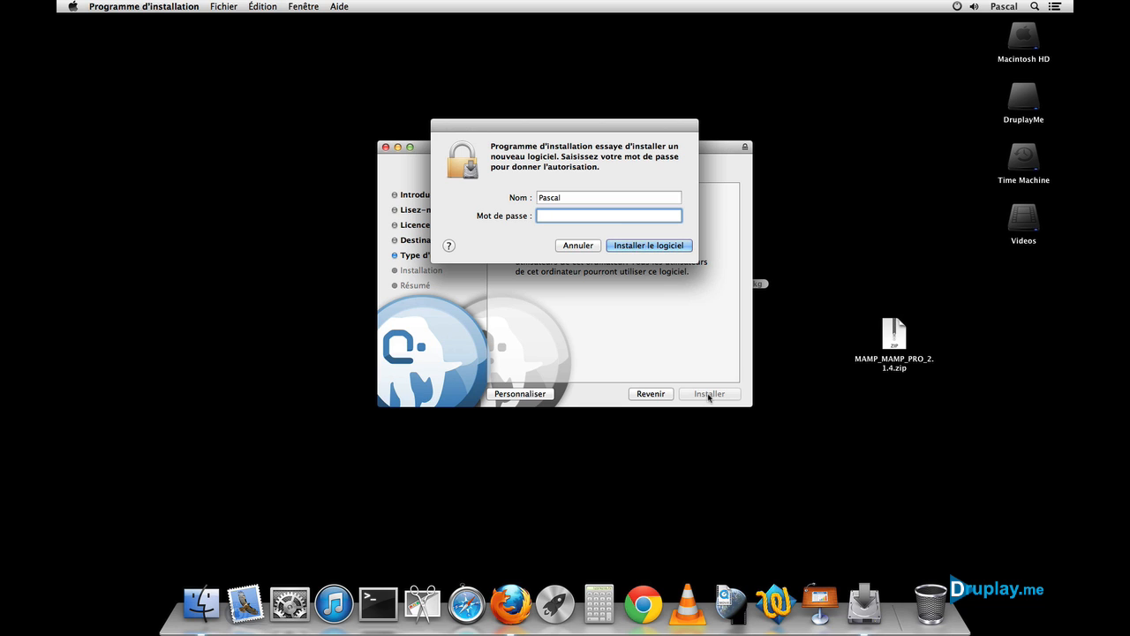
pyautogui.write('••••••')
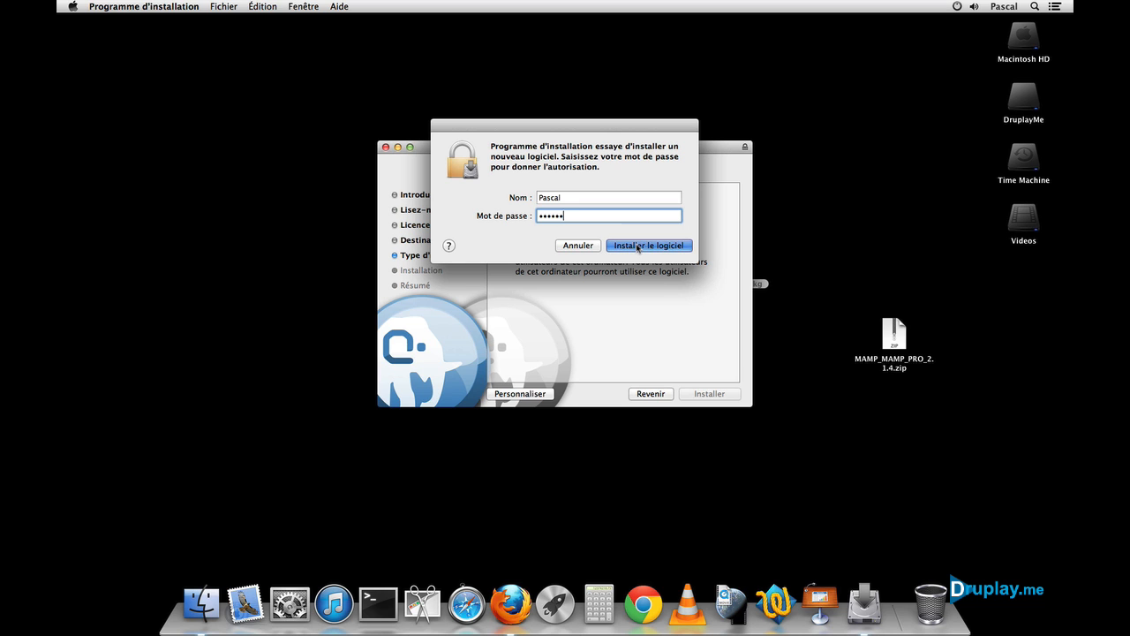
pyautogui.click(637, 244)
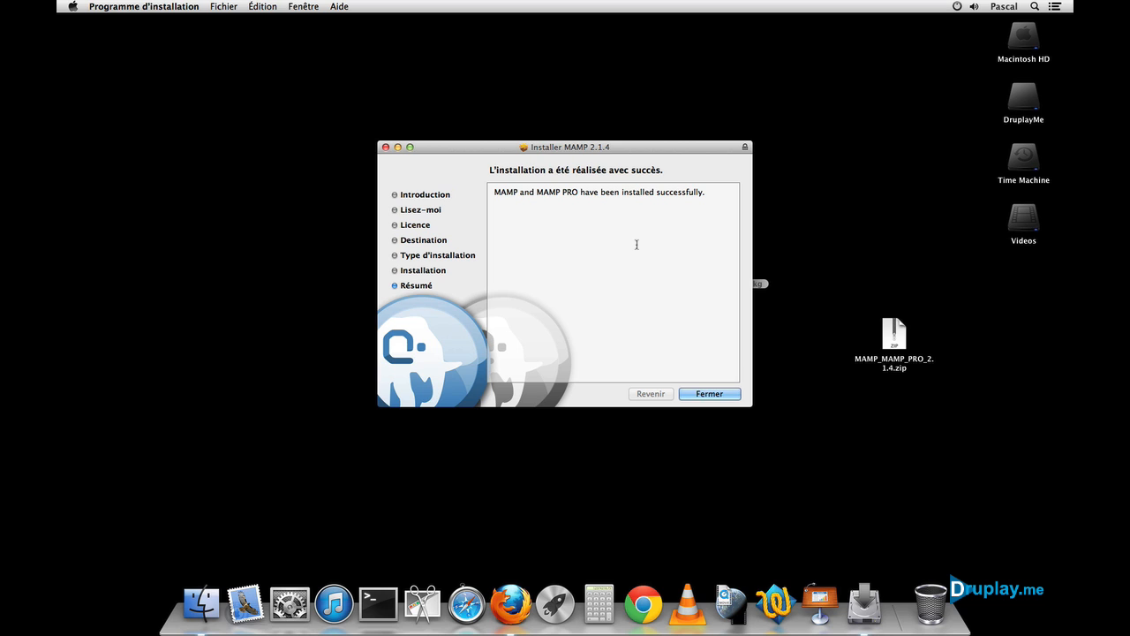
pyautogui.click(713, 396)
# Step: Move the MAMP_2.1.4.pkg package and the MAMP PRO zip archive to the Trash
pyautogui.click(618, 394)
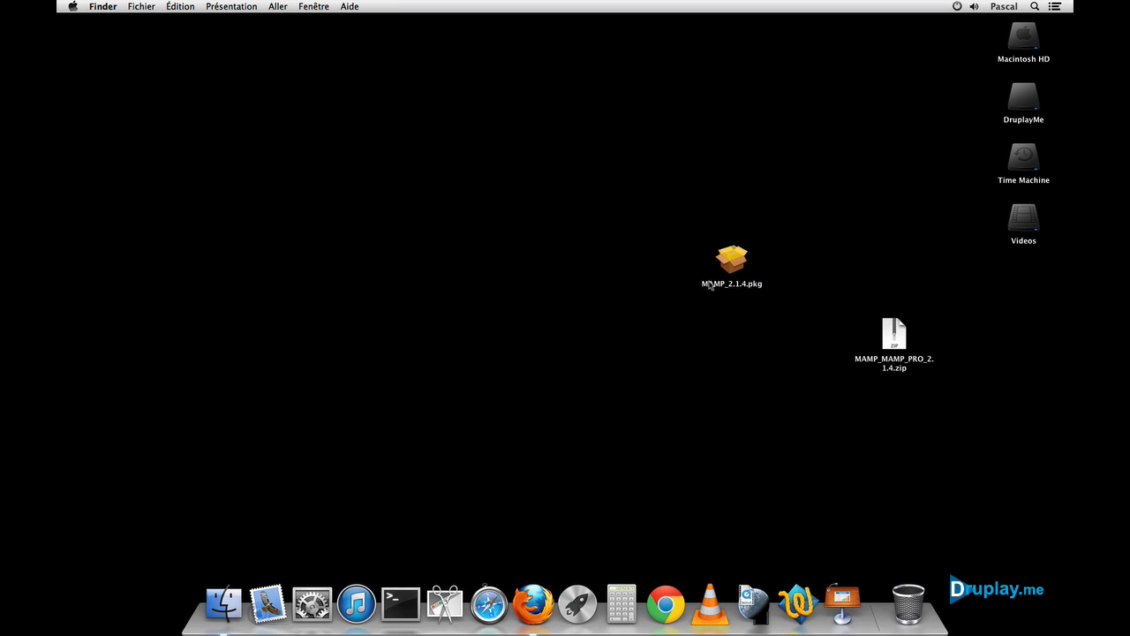
pyautogui.click(729, 258)
pyautogui.moveTo(729, 258); pyautogui.dragTo(910, 599)
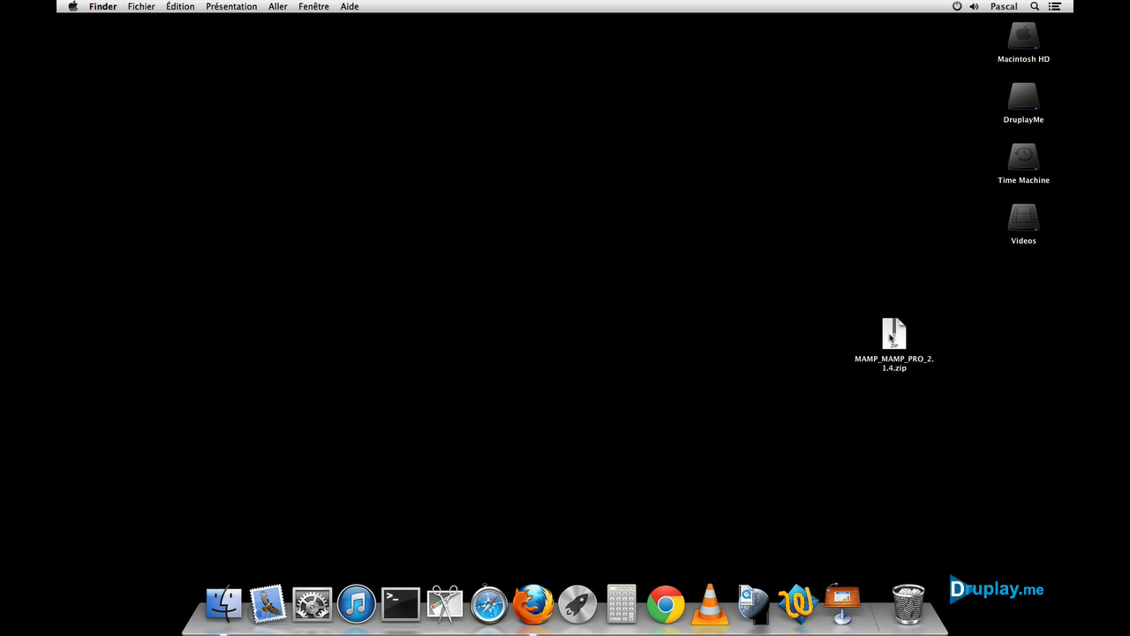
pyautogui.moveTo(891, 340); pyautogui.dragTo(907, 591)
# Step: Launch MAMP PRO Uninstaller from the Applications/MAMP PRO folder
pyautogui.click(239, 592)
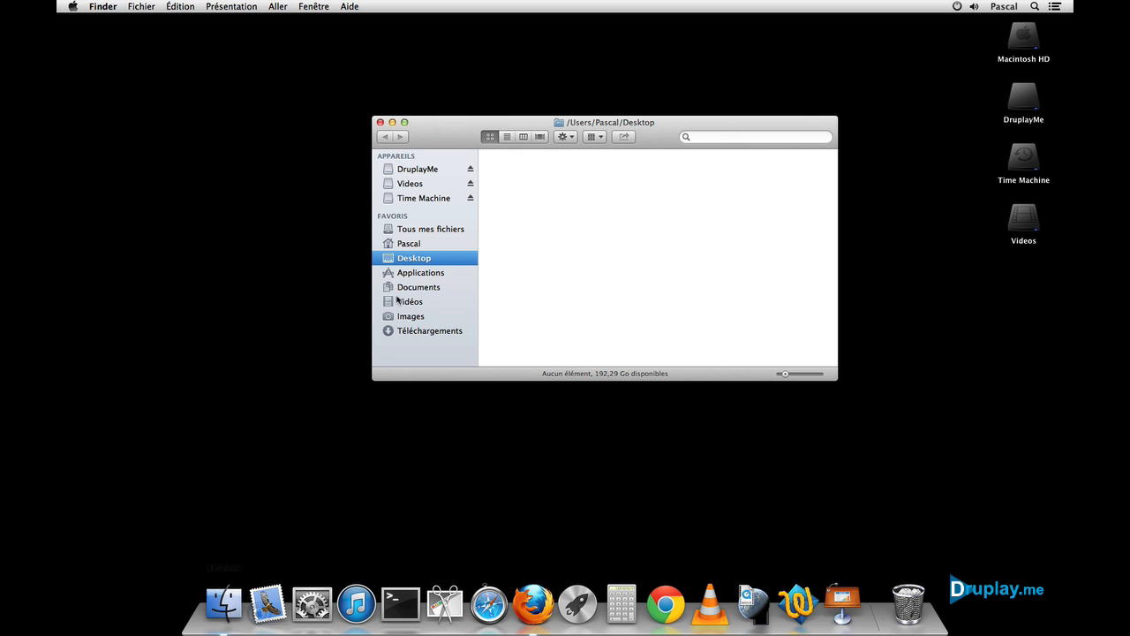
pyautogui.click(412, 278)
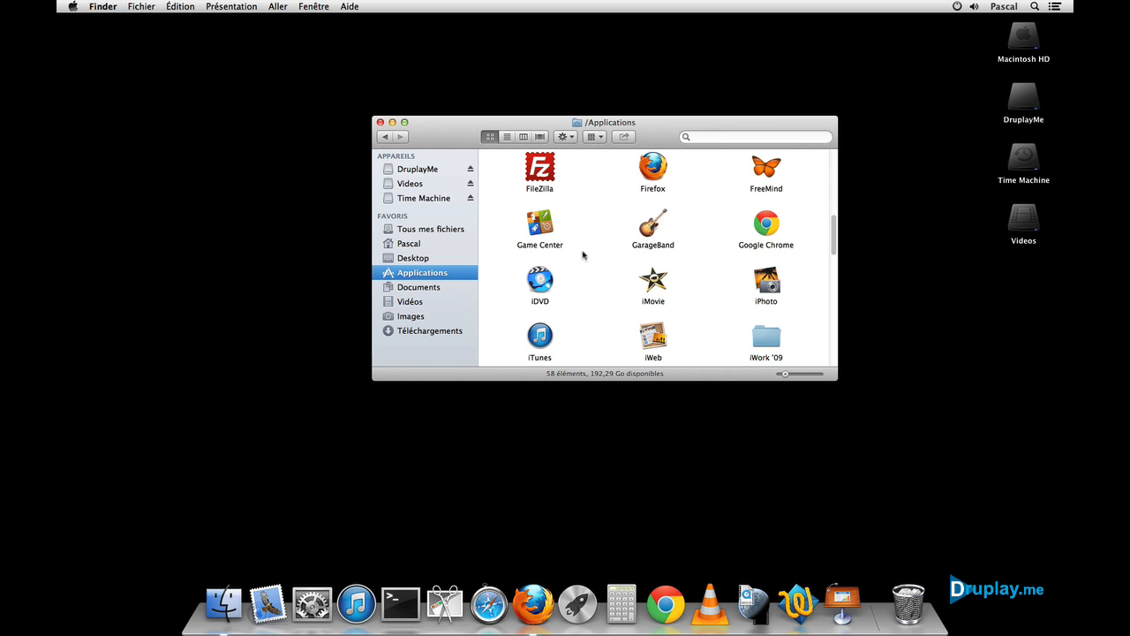
pyautogui.scroll(-5, 603, 254)
pyautogui.scroll(-1, 604, 255)
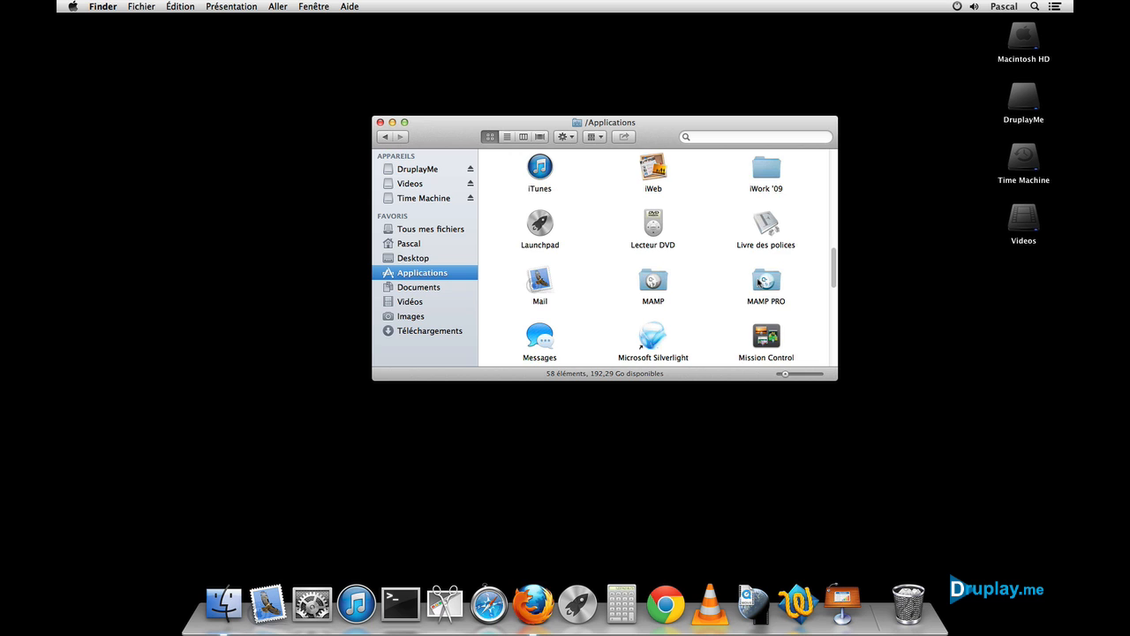
pyautogui.doubleClick(759, 280)
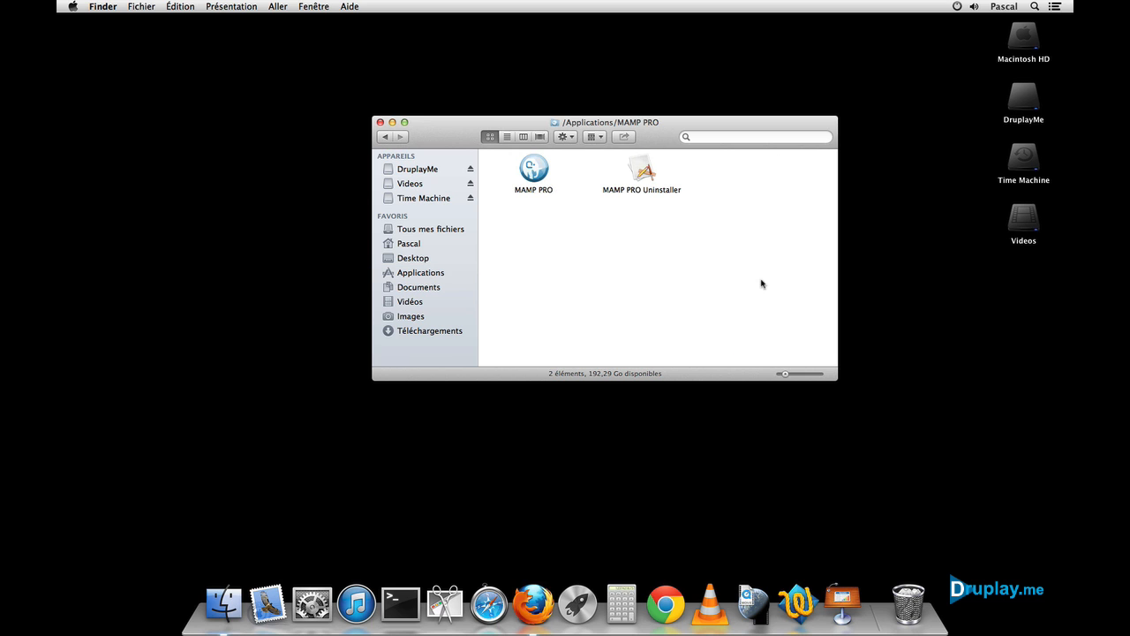
pyautogui.doubleClick(642, 170)
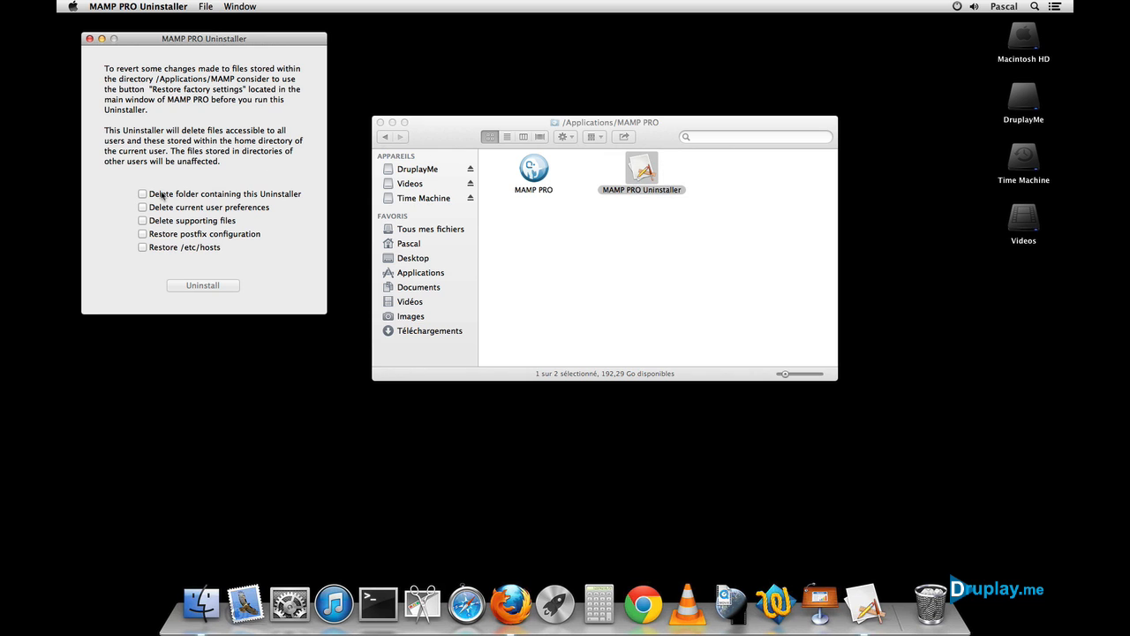
# Step: Uninstall MAMP PRO with all five options ticked (folder, preferences, support files, postfix, /etc/hosts), then close
pyautogui.click(142, 194)
pyautogui.click(142, 207)
pyautogui.click(142, 220)
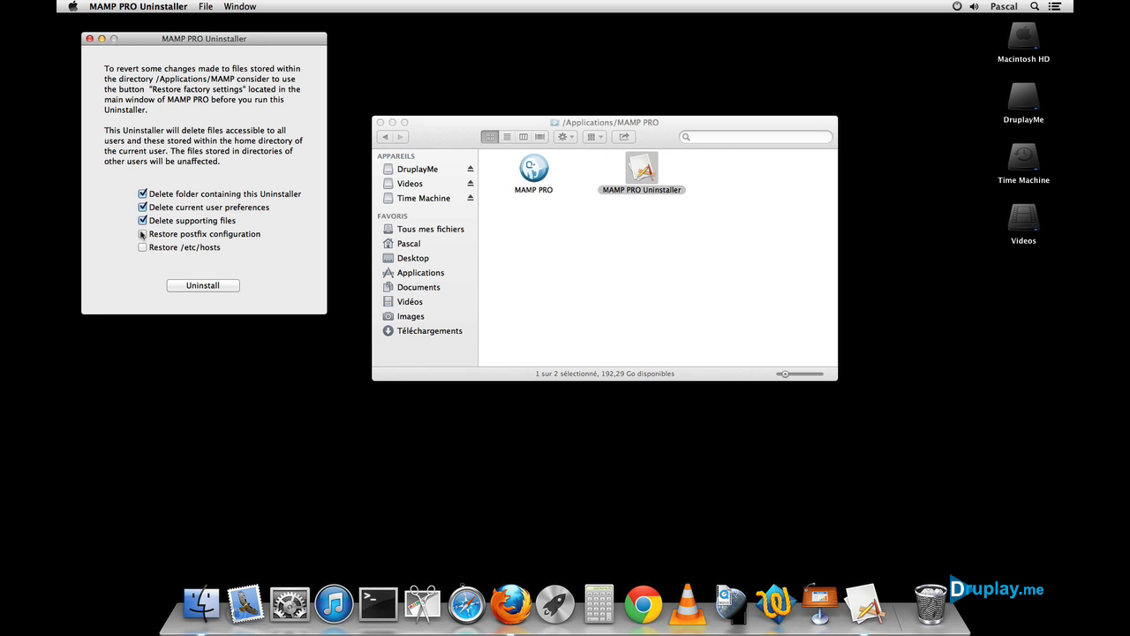
pyautogui.click(142, 233)
pyautogui.click(142, 247)
pyautogui.click(196, 287)
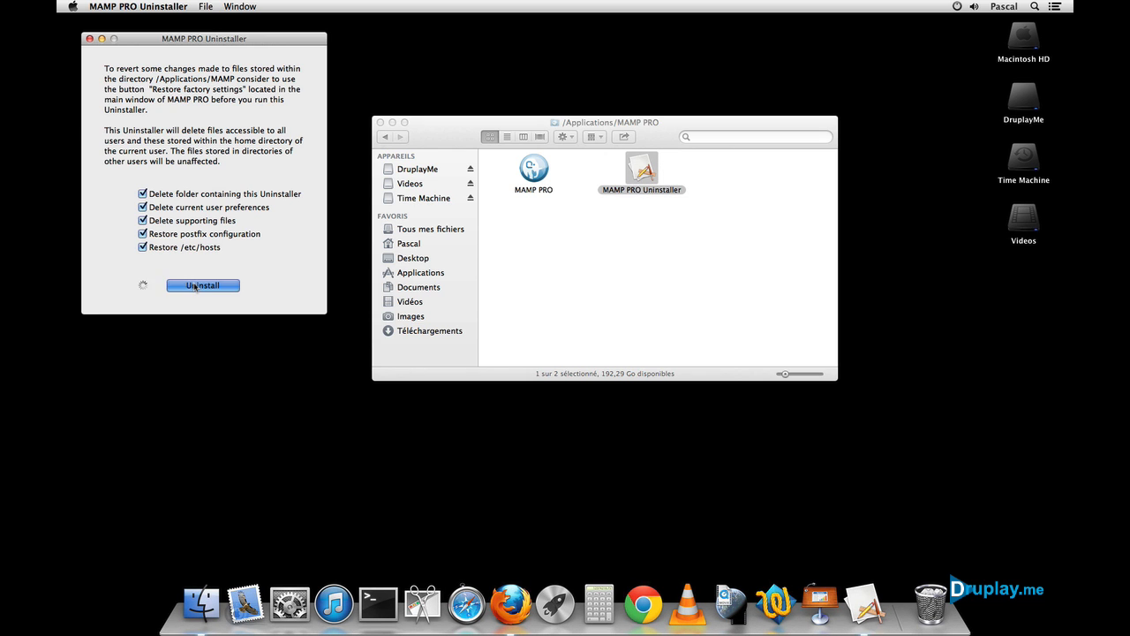
pyautogui.click(298, 106)
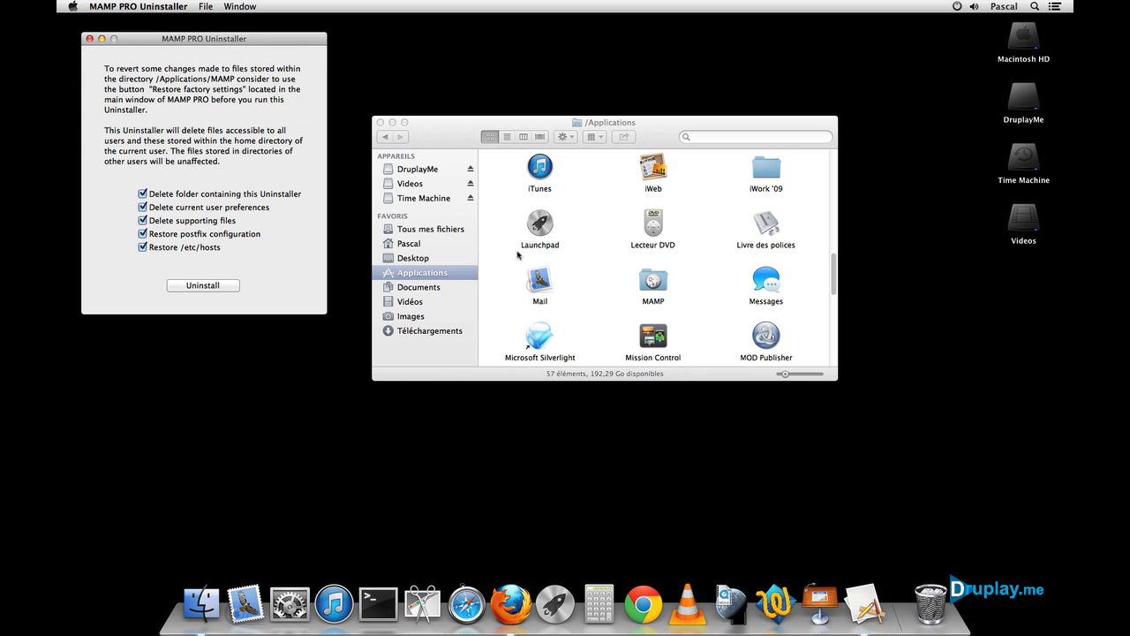
pyautogui.click(89, 38)
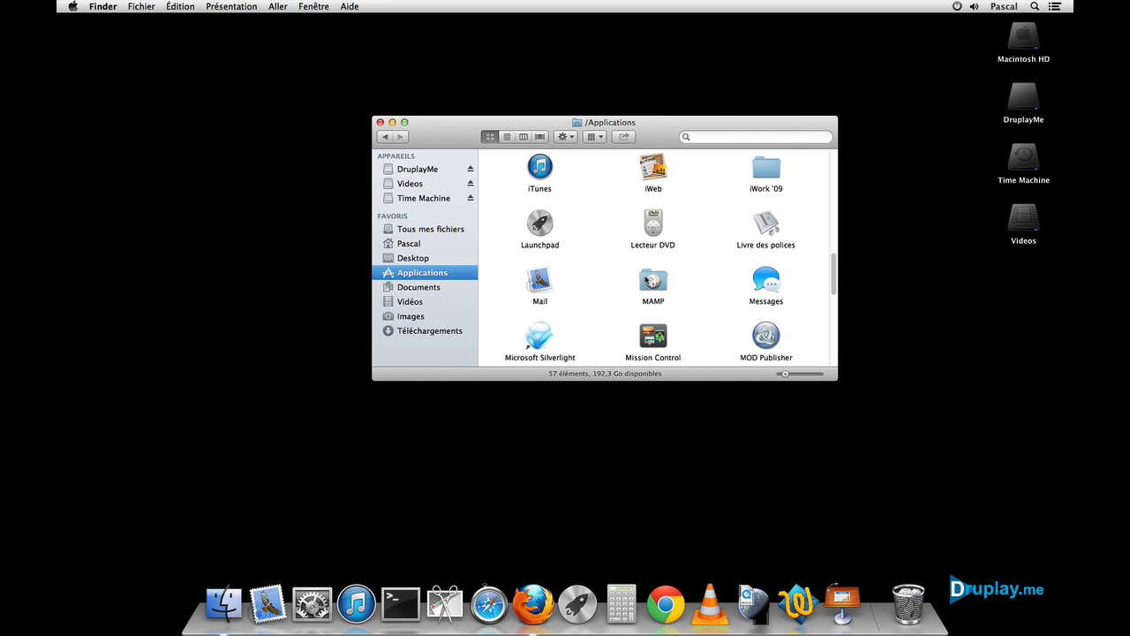
# Step: Open the Applications/MAMP folder and launch the MAMP app from it
pyautogui.doubleClick(649, 279)
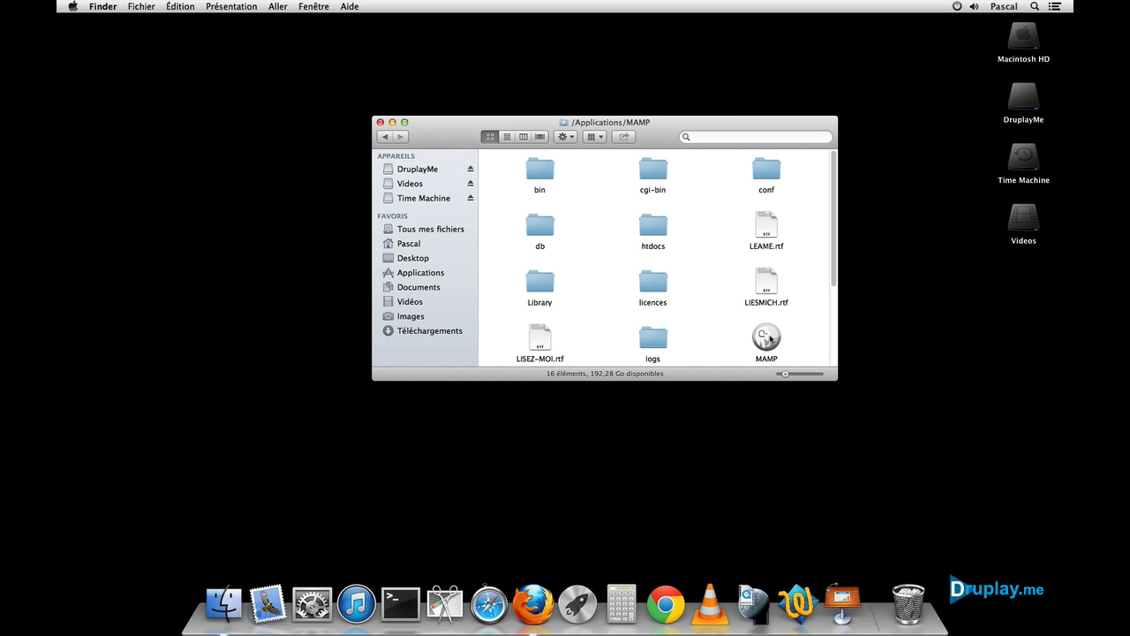
pyautogui.click(579, 604)
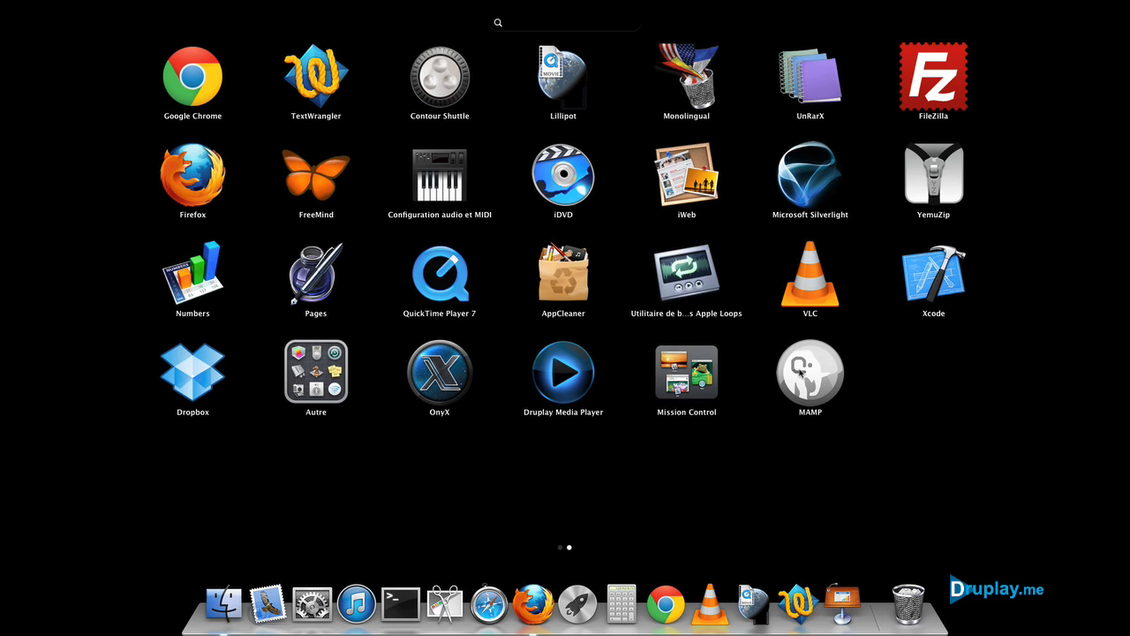
pyautogui.click(579, 605)
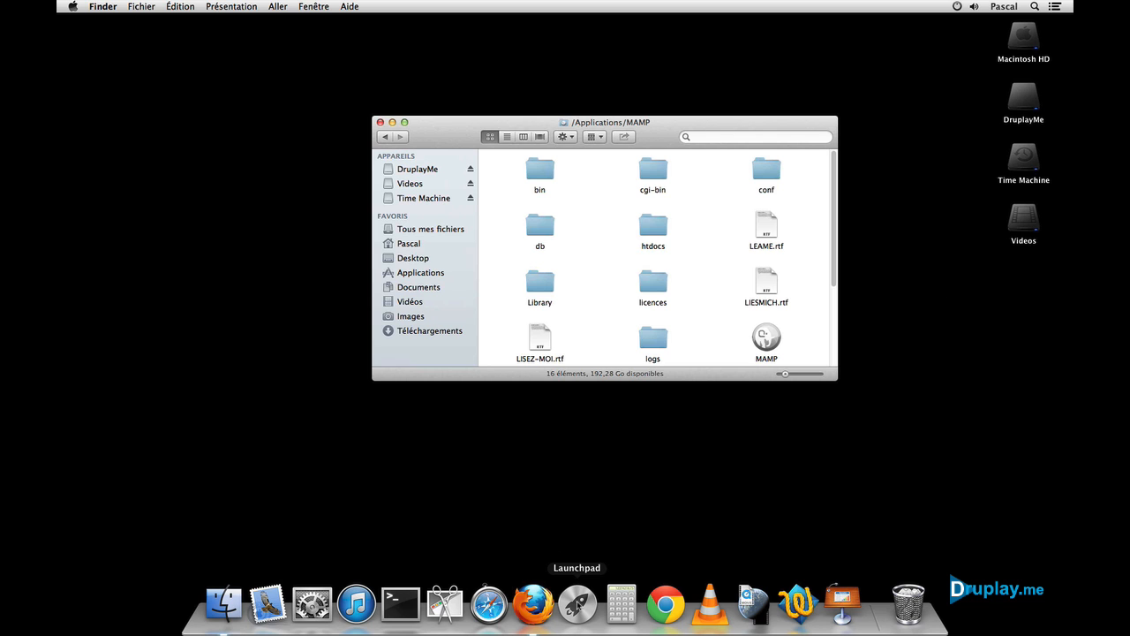
pyautogui.doubleClick(765, 338)
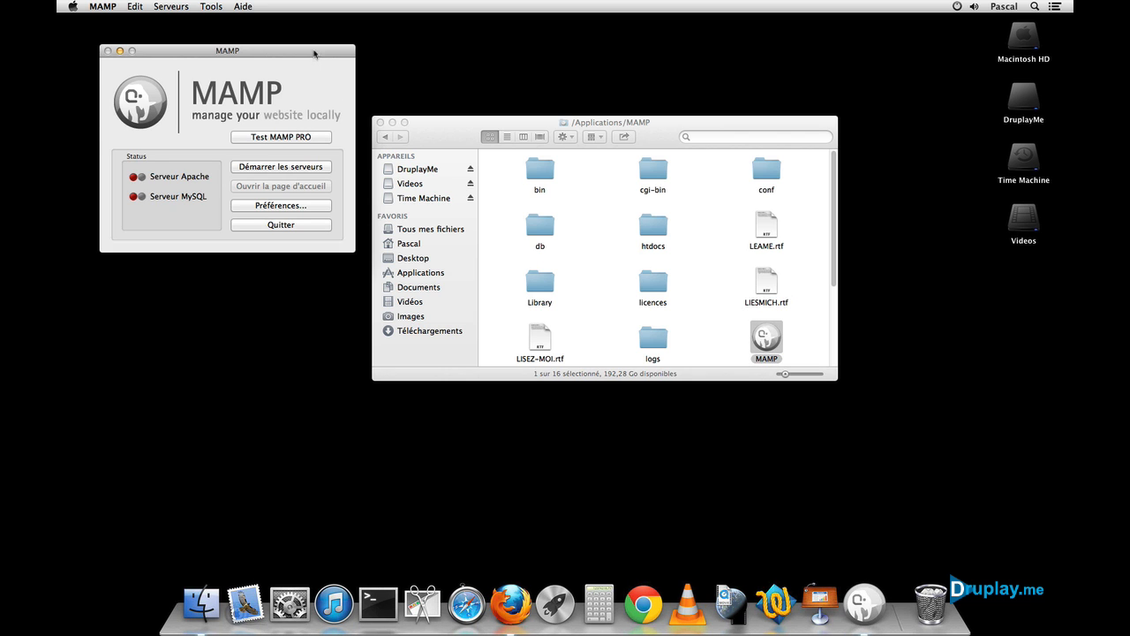
# Step: Centre the MAMP control window and start the Apache and MySQL servers
pyautogui.moveTo(315, 53); pyautogui.dragTo(663, 136)
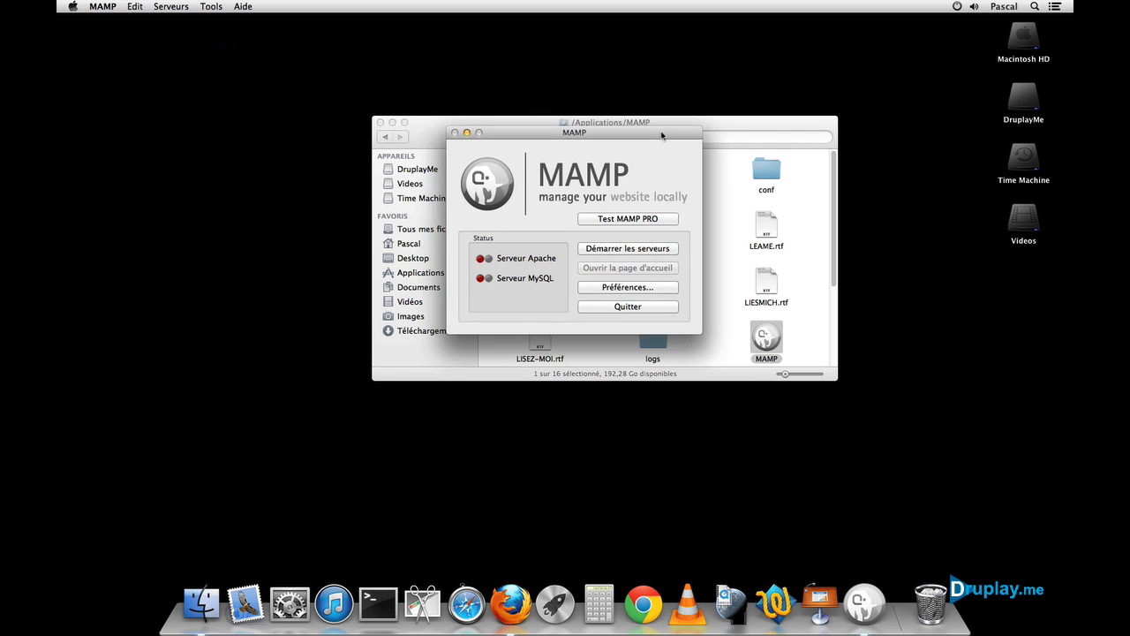
pyautogui.click(636, 252)
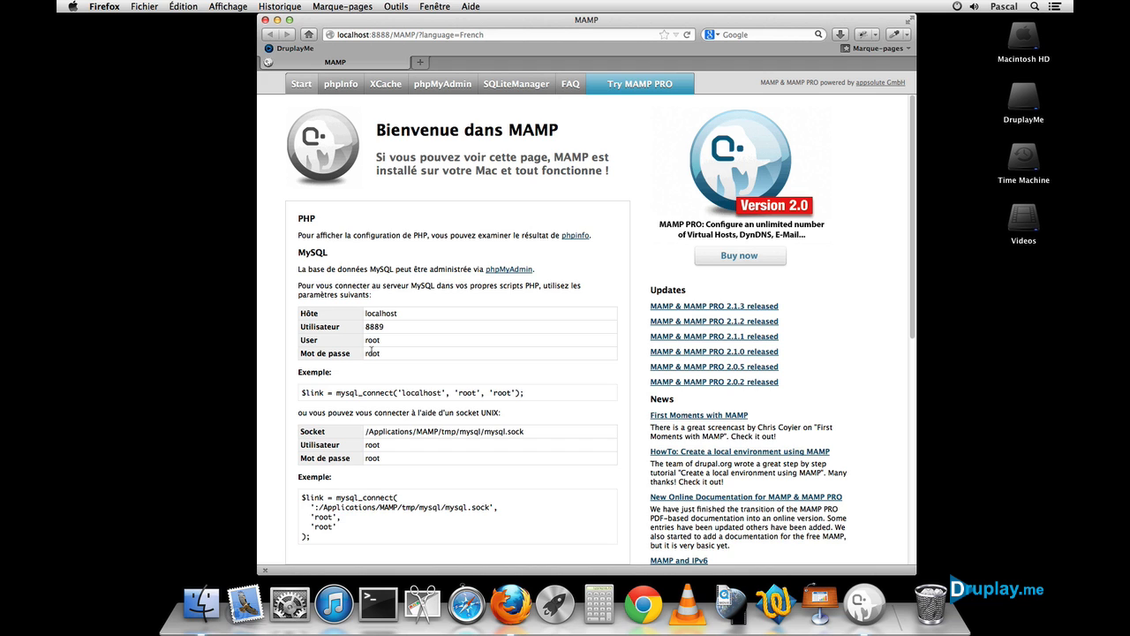
# Step: Browse the phpinfo, XCache and phpMyAdmin pages, close Firefox and return to MAMP
pyautogui.click(340, 84)
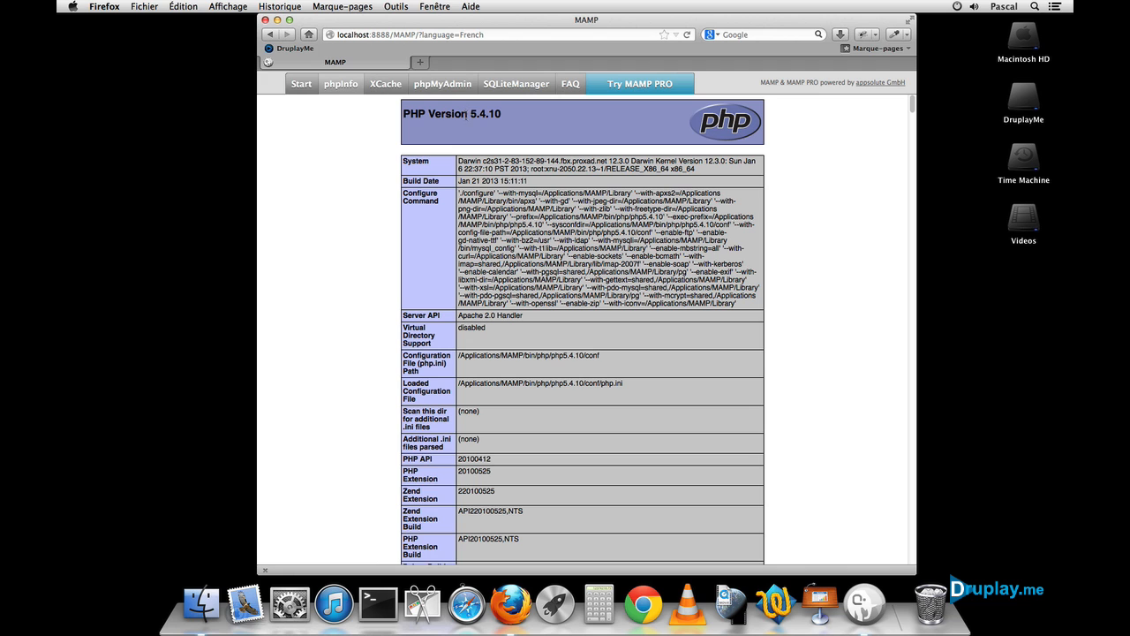
pyautogui.click(386, 85)
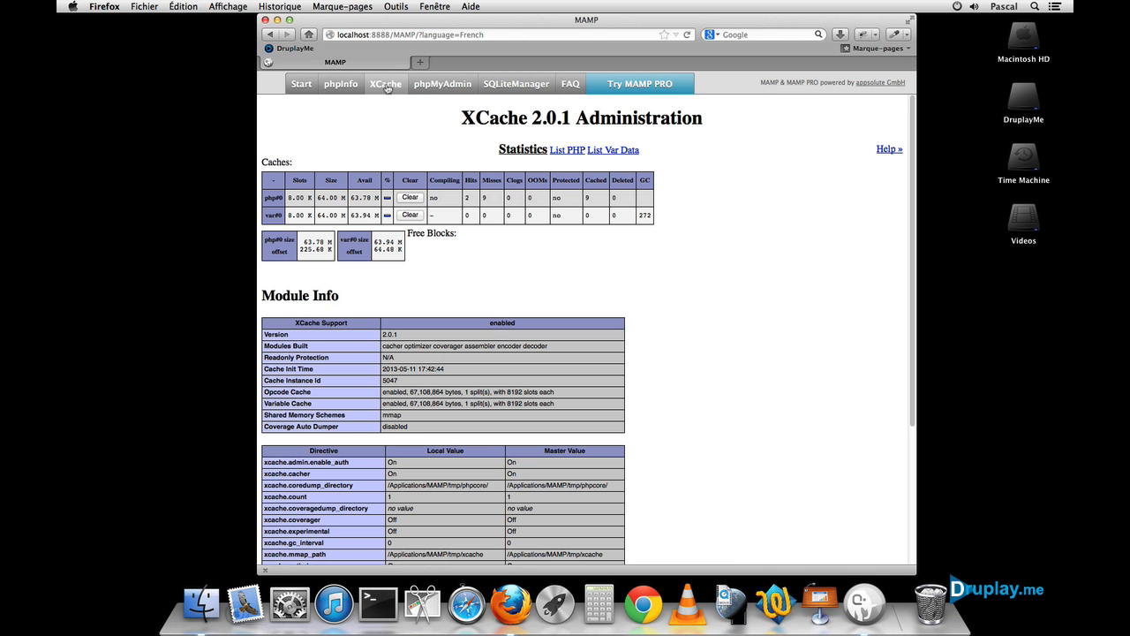
pyautogui.click(444, 84)
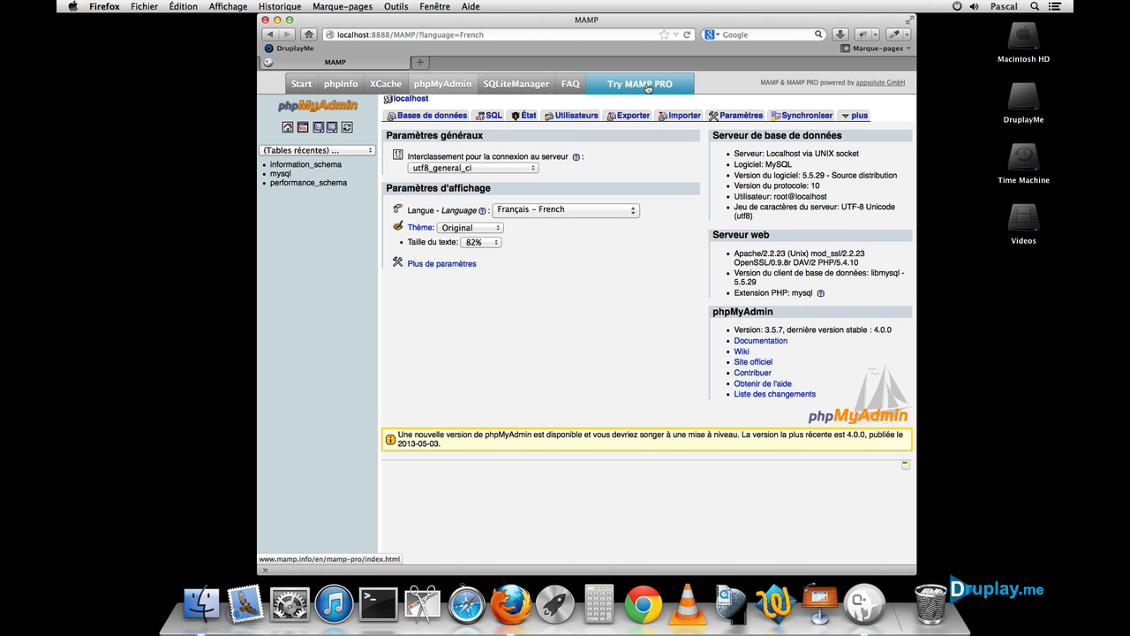
pyautogui.click(264, 19)
pyautogui.click(510, 176)
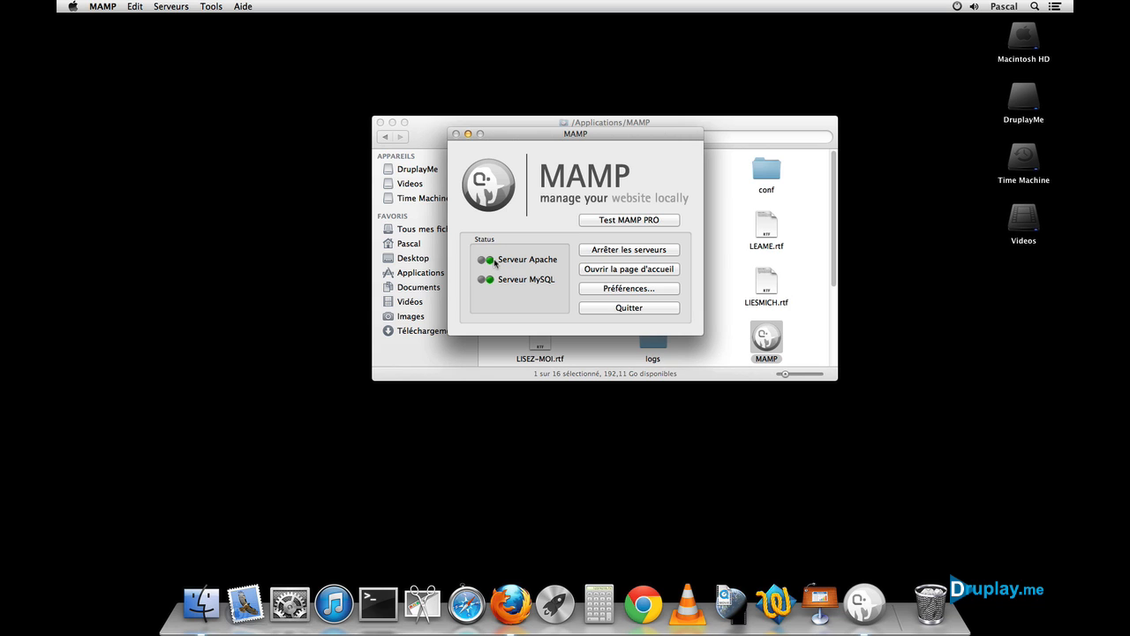
# Step: Stop and restart the servers, check the localhost start page, then open MAMP's preferences
pyautogui.click(596, 252)
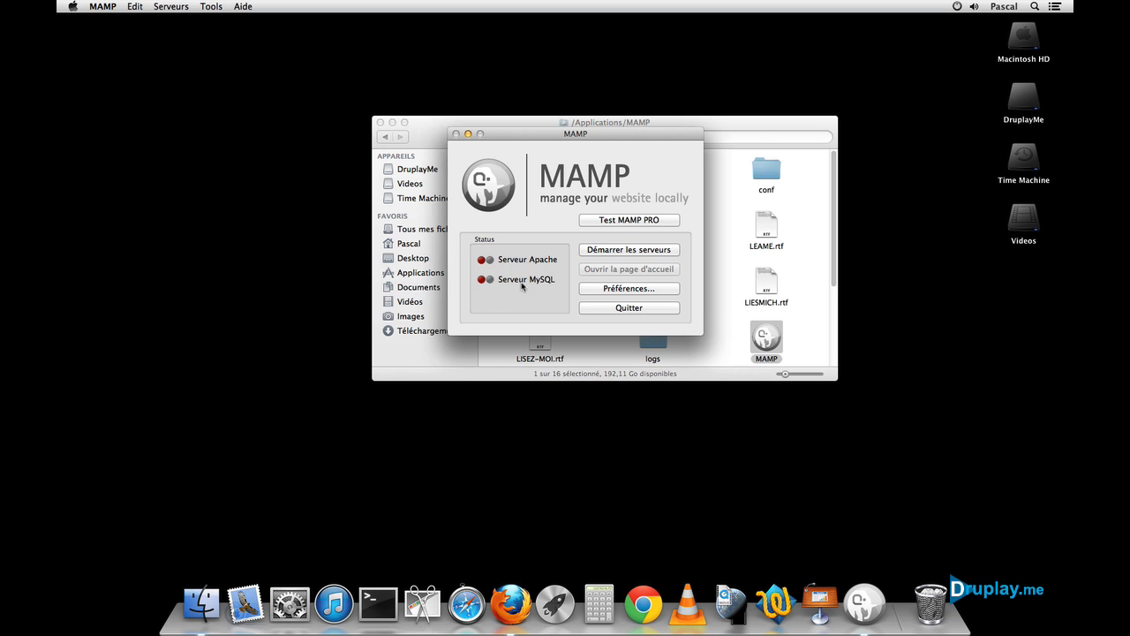
pyautogui.click(610, 251)
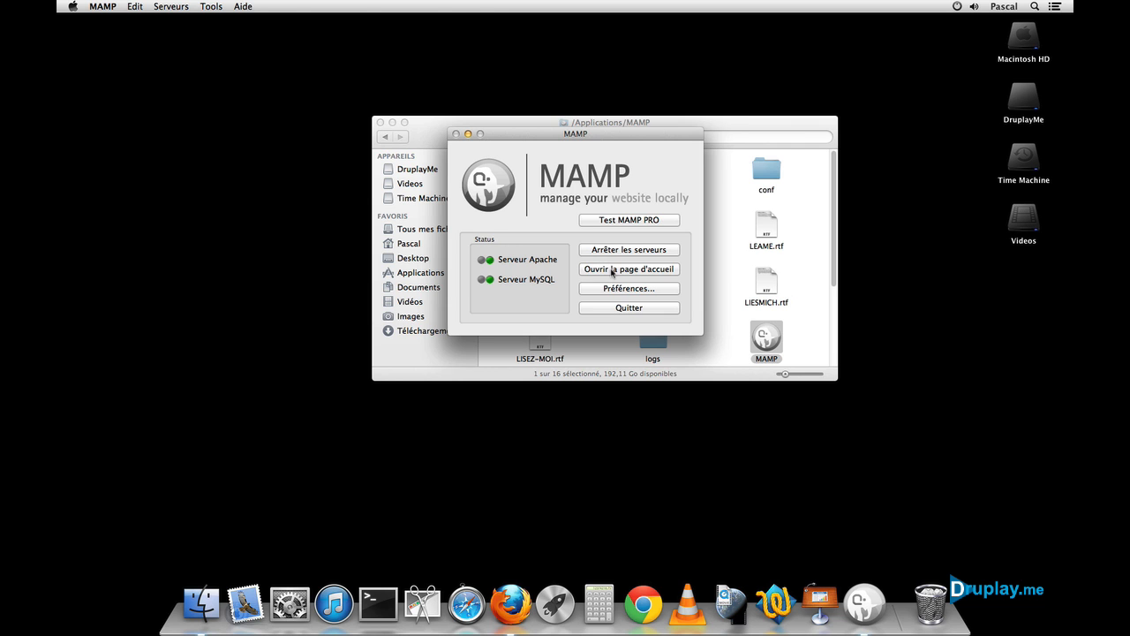
pyautogui.click(623, 272)
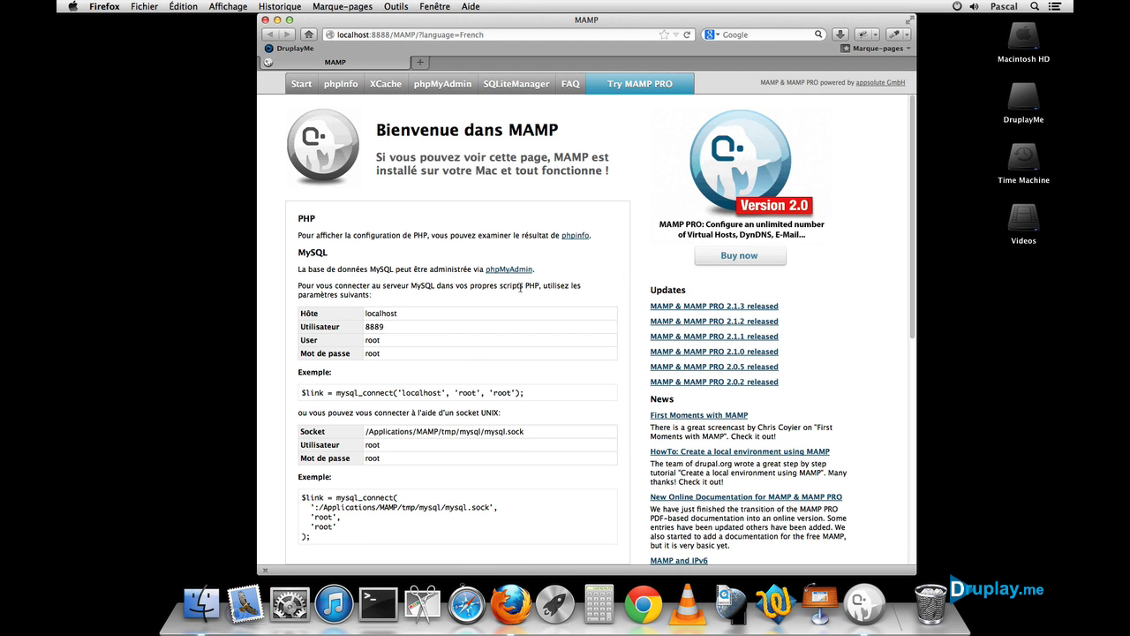
pyautogui.click(265, 19)
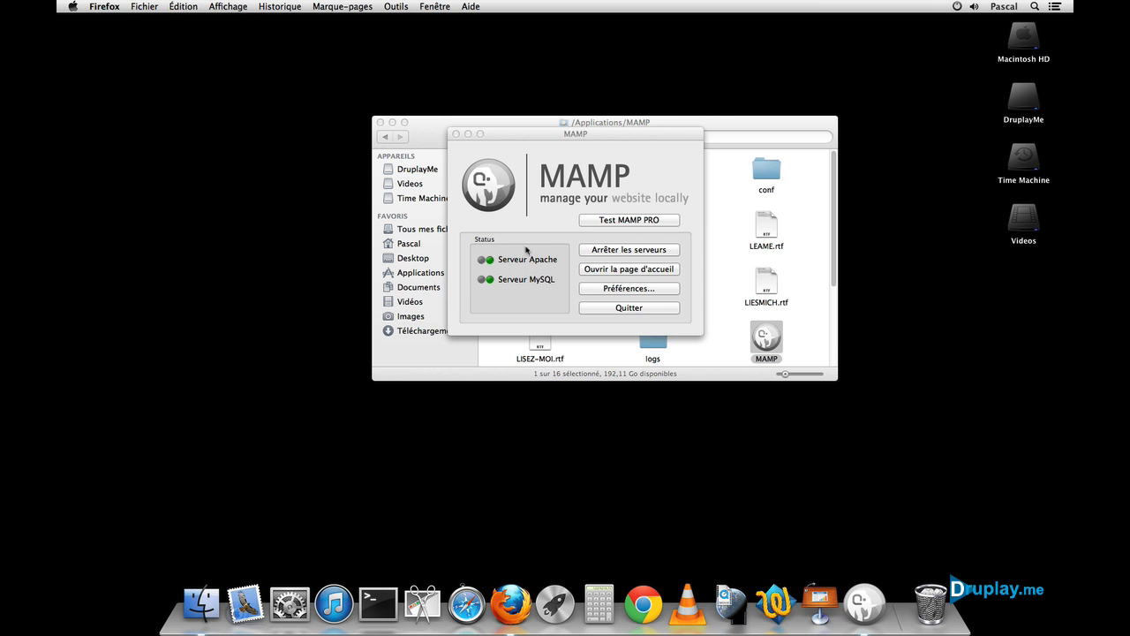
pyautogui.click(569, 275)
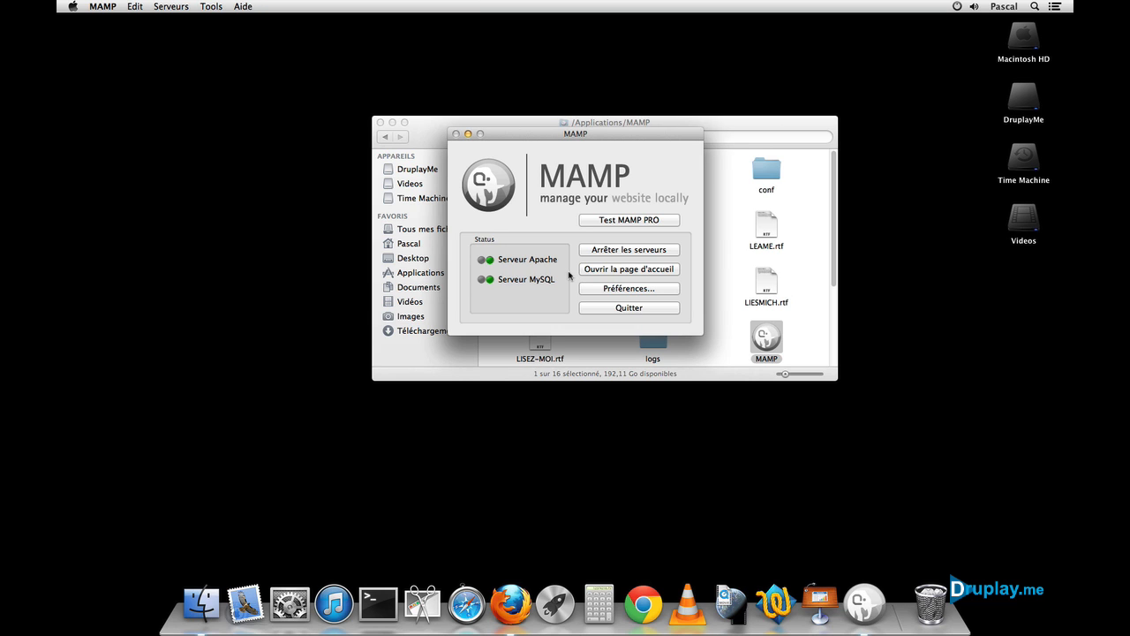
pyautogui.click(600, 288)
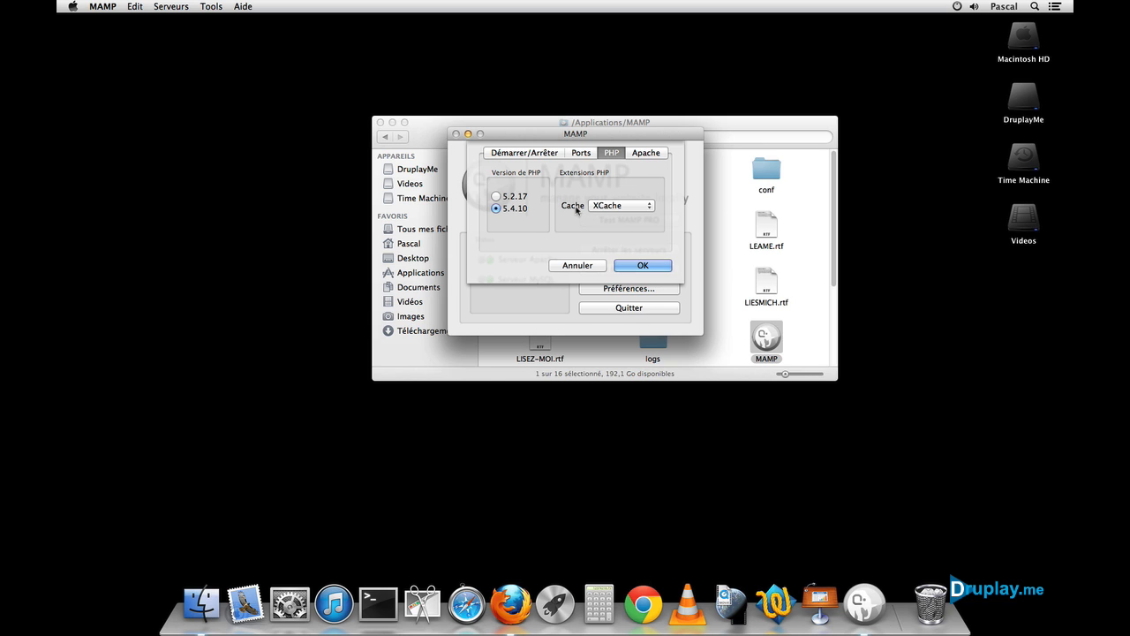
# Step: Set the PHP cache to '--', Apache and MySQL ports to 80 and 3306, and apply
pyautogui.click(599, 206)
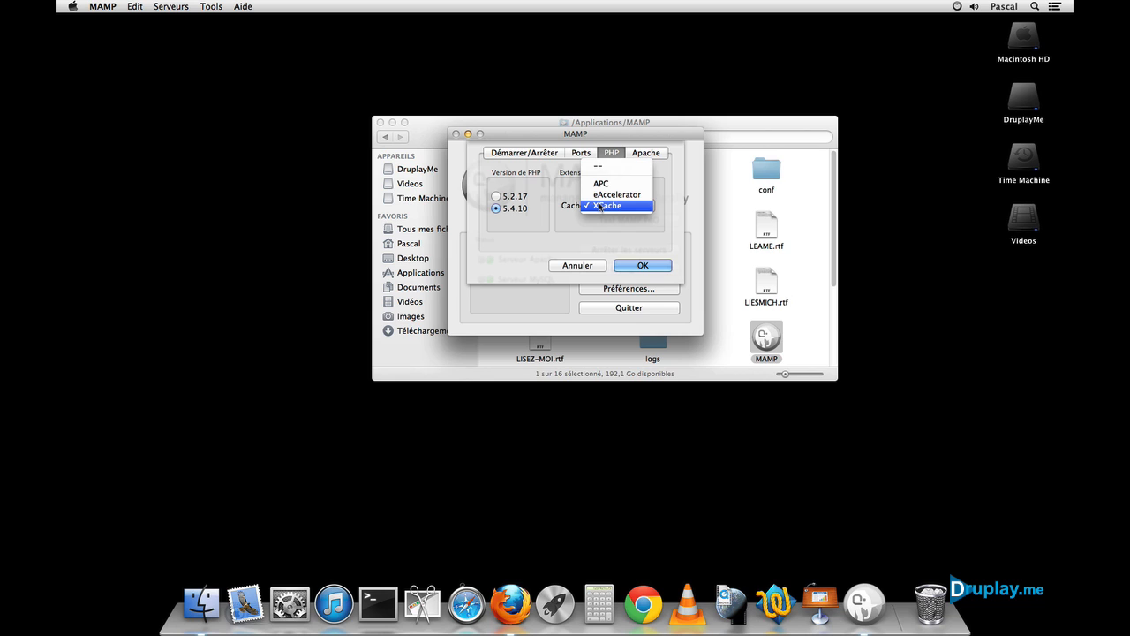
pyautogui.click(604, 167)
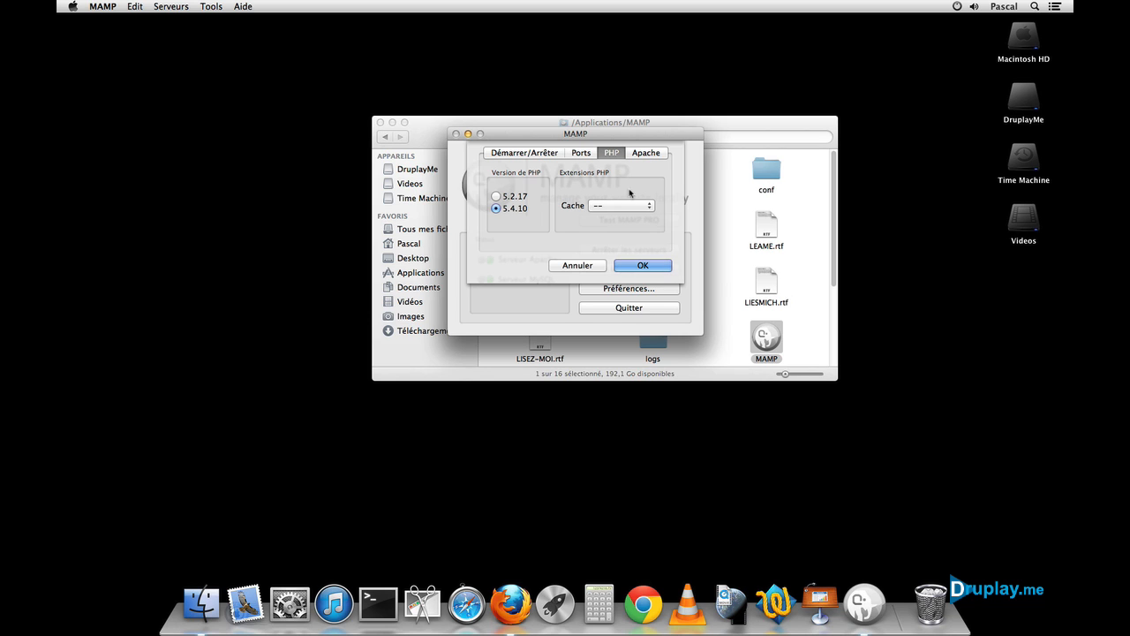
pyautogui.click(646, 154)
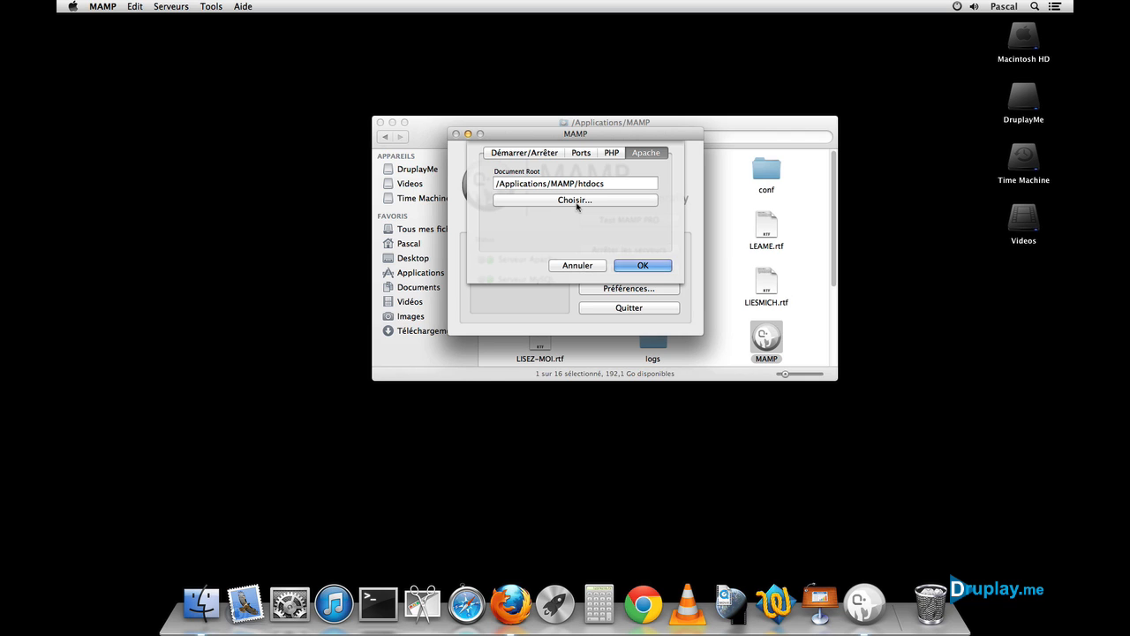
pyautogui.click(581, 154)
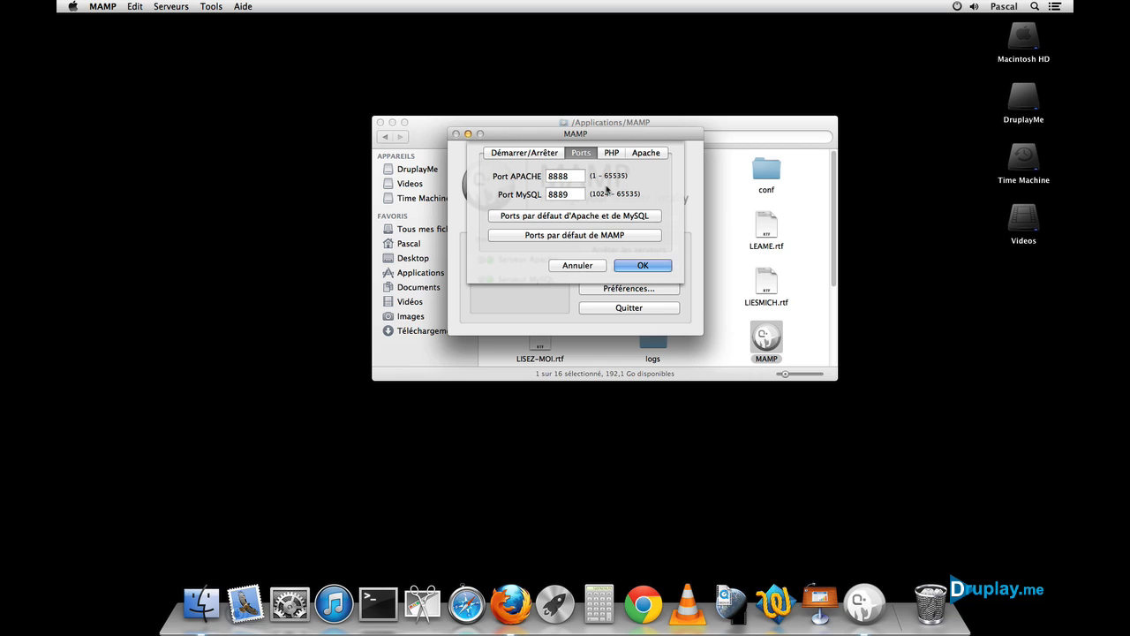
pyautogui.click(597, 218)
pyautogui.click(540, 155)
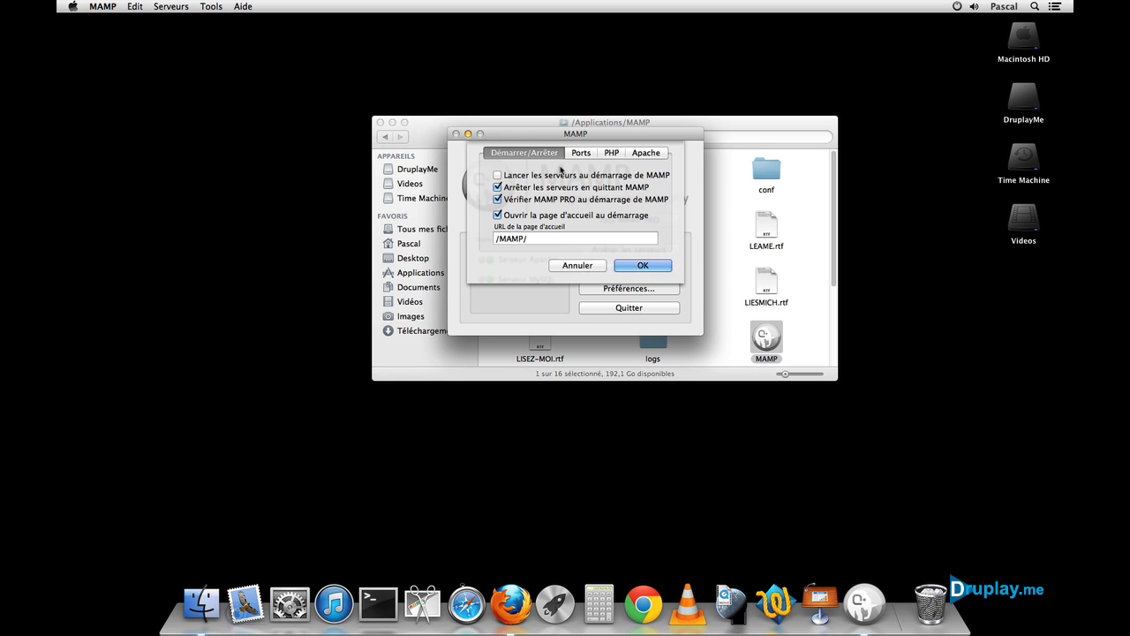
pyautogui.click(639, 265)
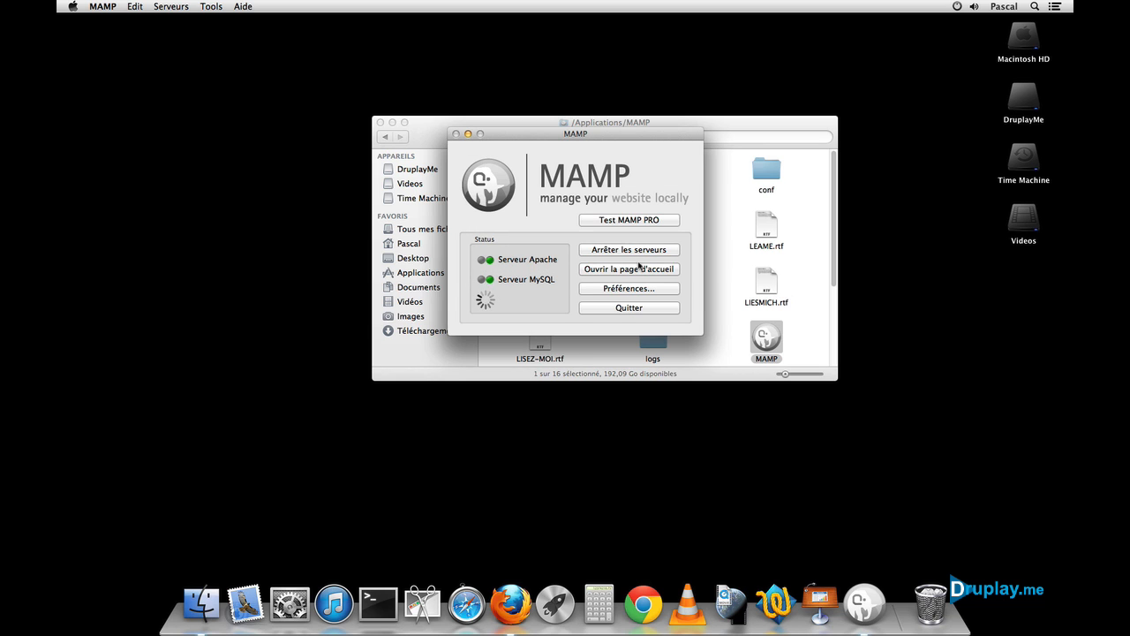
# Step: Authorise the changes with the administrator password, then stop the servers and quit MAMP
pyautogui.write('••••••')
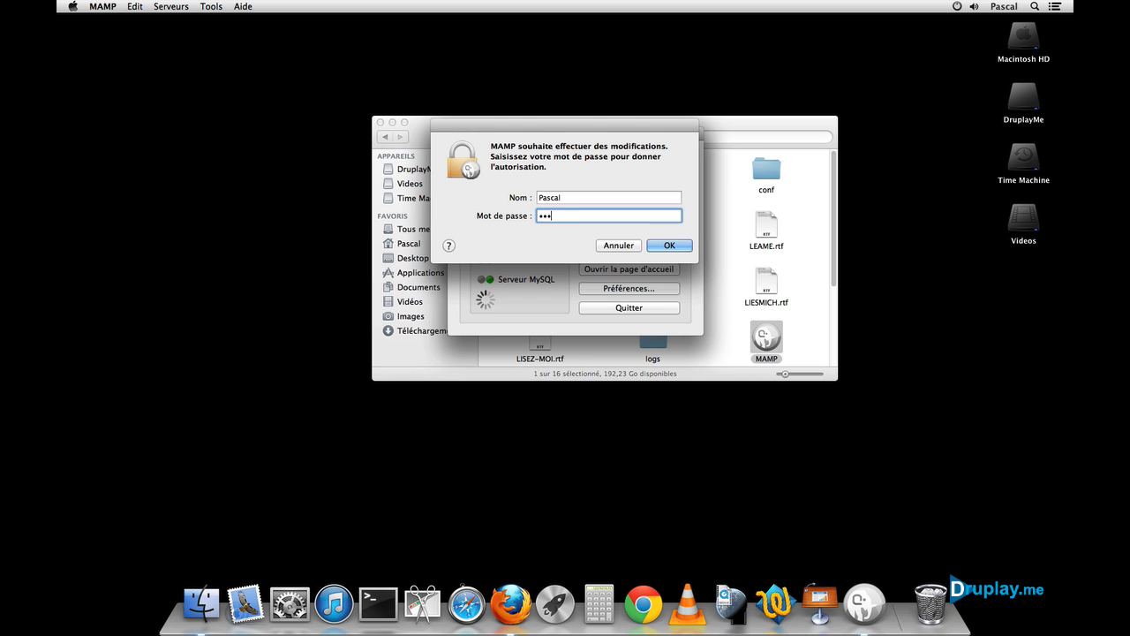
pyautogui.press('Return')
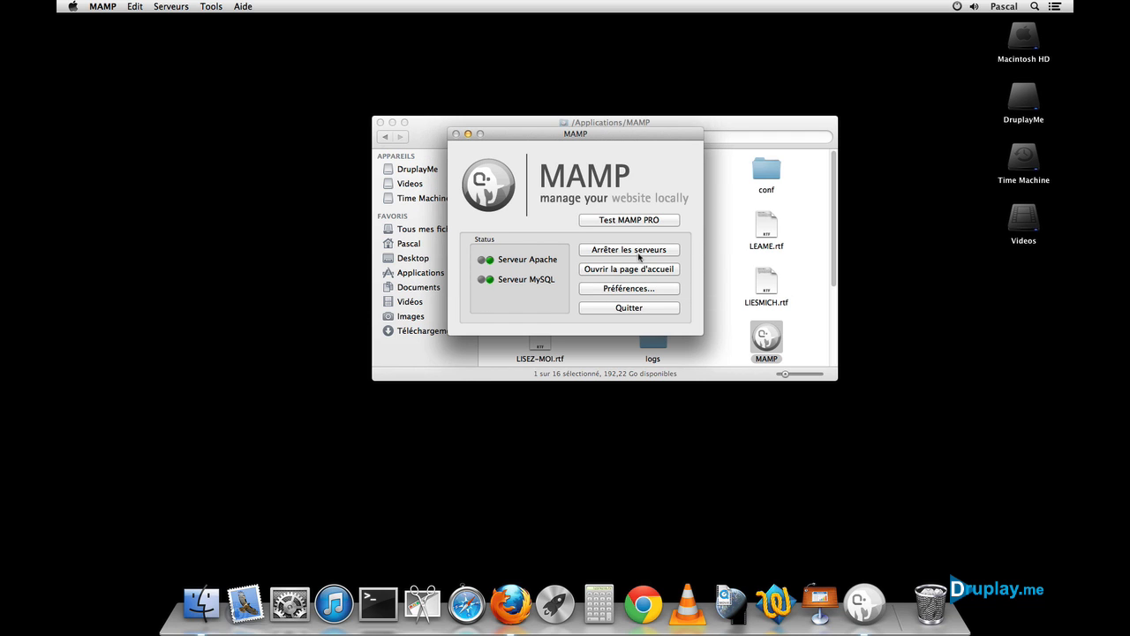
pyautogui.click(638, 250)
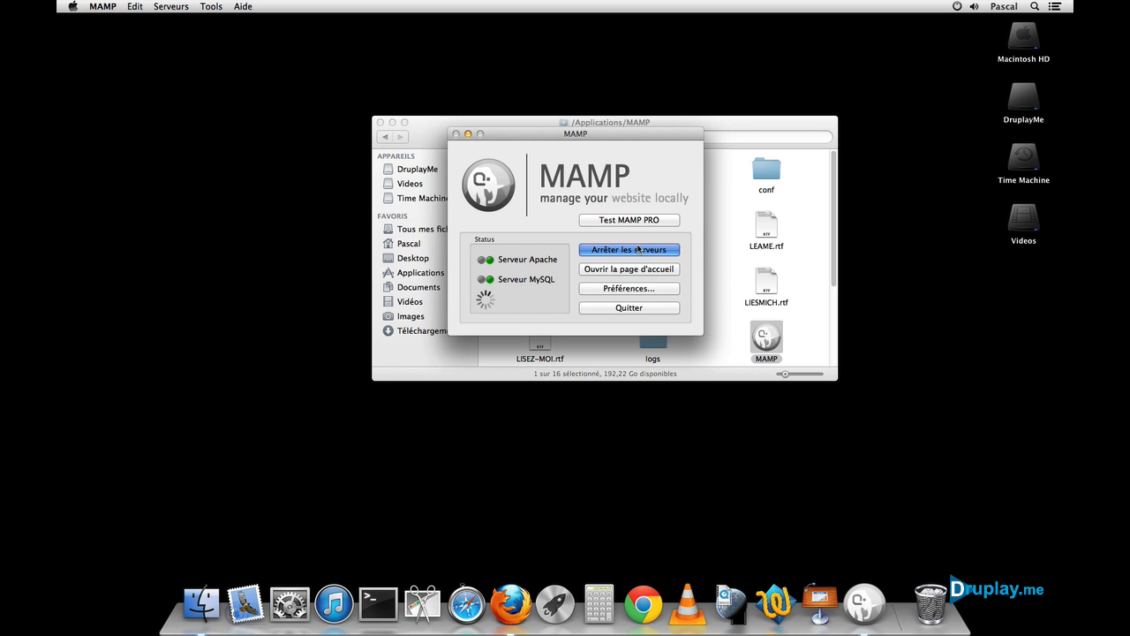
pyautogui.click(630, 308)
pyautogui.click(712, 247)
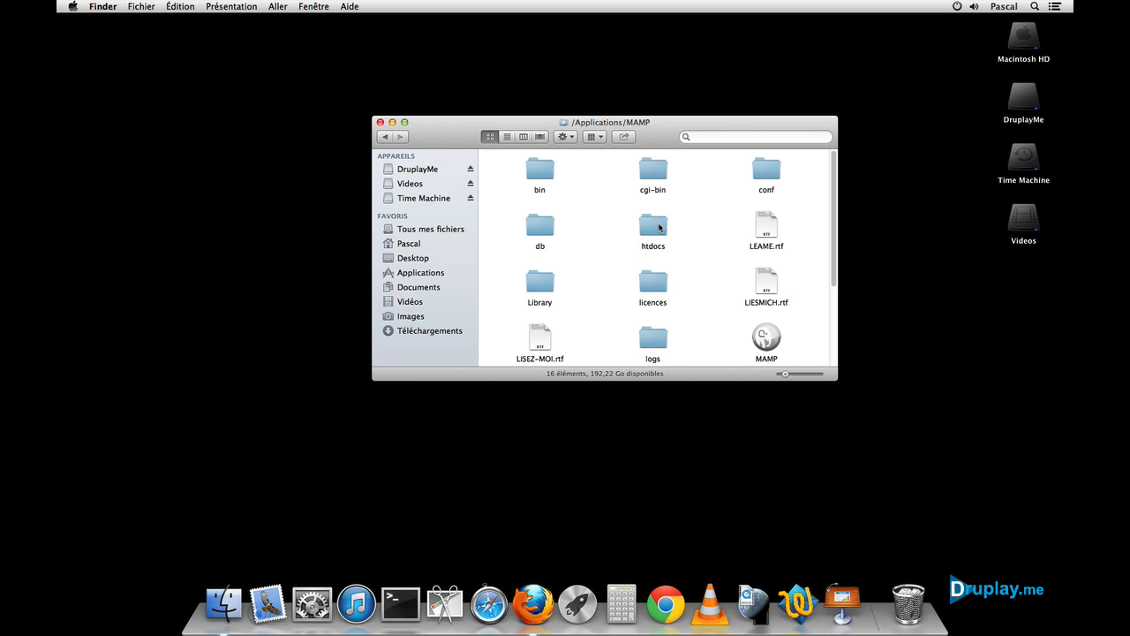
# Step: Pin htdocs to the Finder sidebar favourites, then open MAMP's conf folder of PHP versions
pyautogui.moveTo(659, 228); pyautogui.dragTo(413, 269)
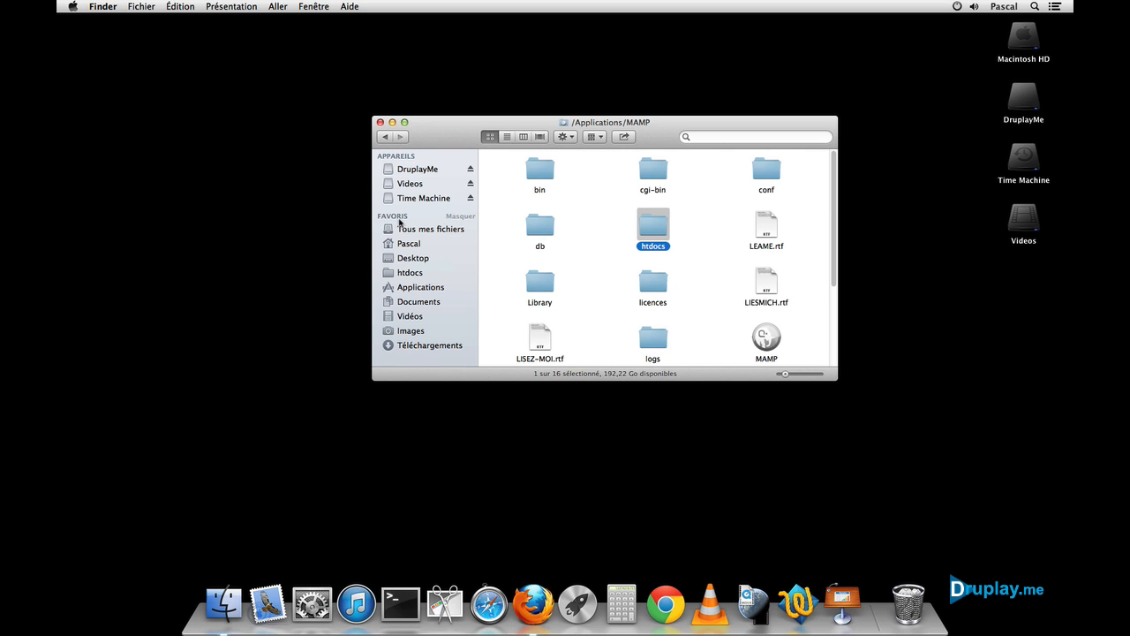
pyautogui.click(410, 272)
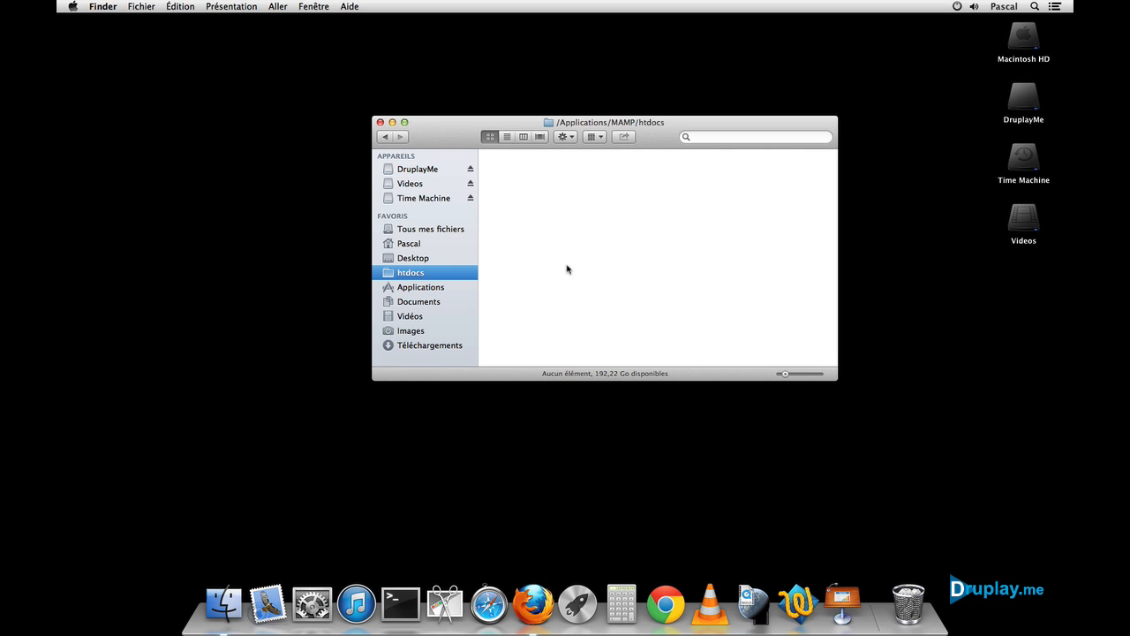
pyautogui.click(385, 137)
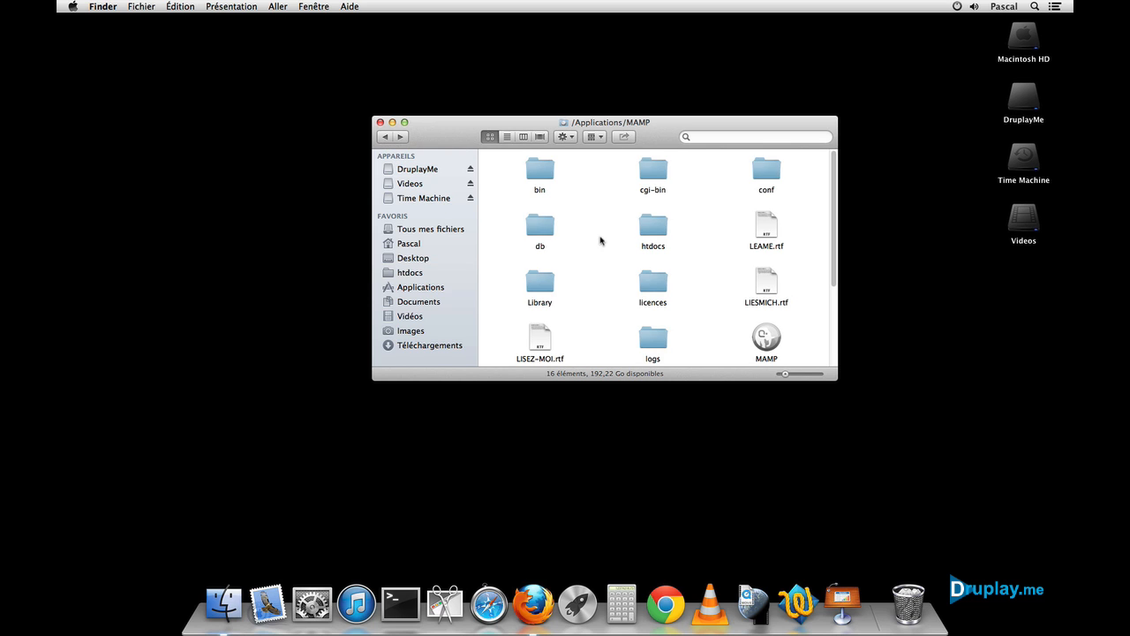
pyautogui.doubleClick(770, 170)
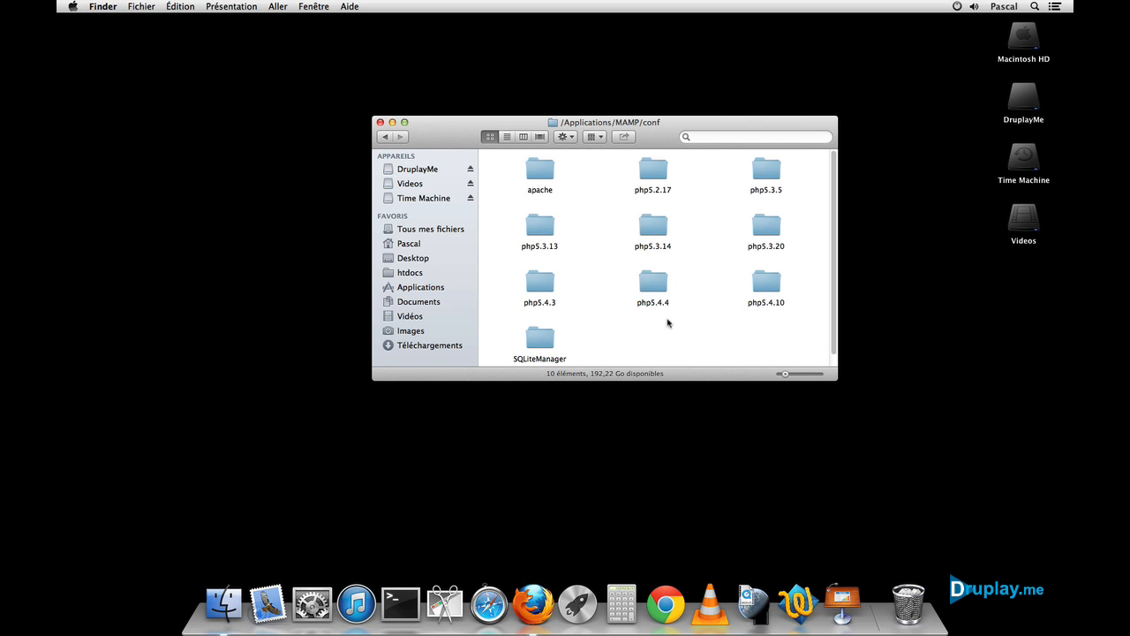
# Step: Change memory_limit from 32M to 128M in php5.4.10's php.ini and save it
pyautogui.doubleClick(771, 289)
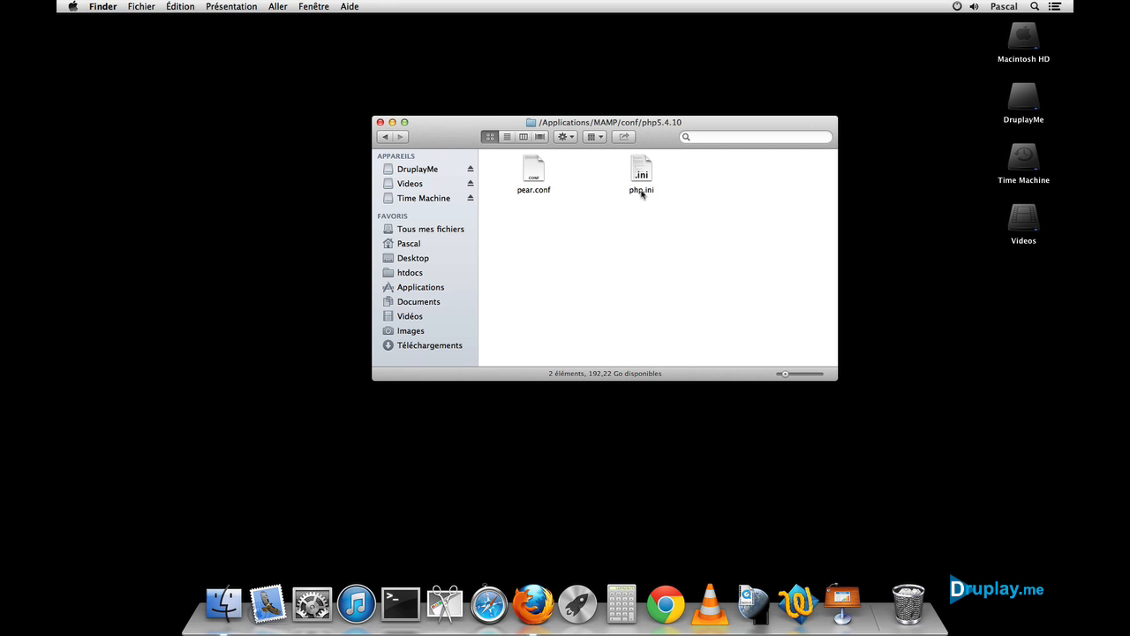
pyautogui.doubleClick(639, 173)
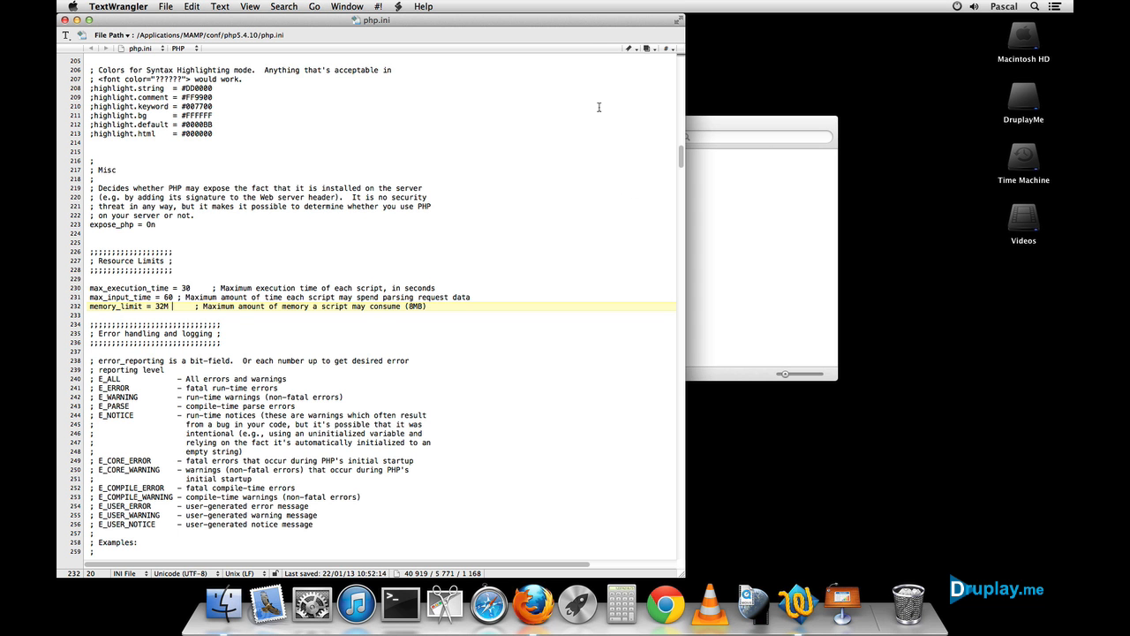
pyautogui.moveTo(574, 18); pyautogui.dragTo(733, 18)
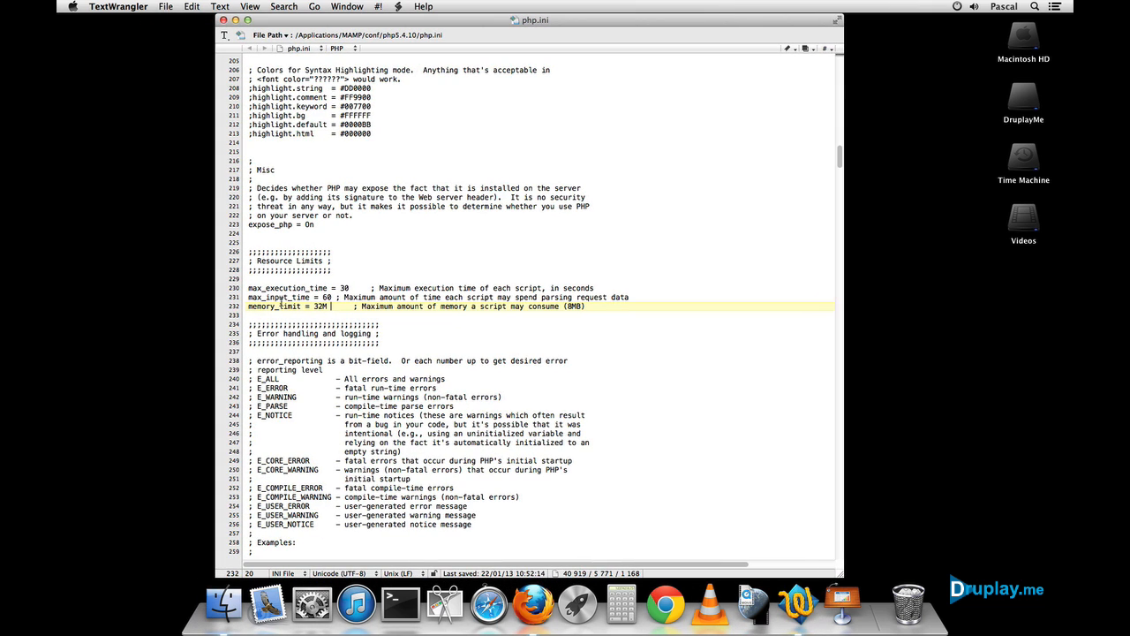
pyautogui.moveTo(314, 307); pyautogui.dragTo(323, 307)
pyautogui.write('128')
pyautogui.click(224, 19)
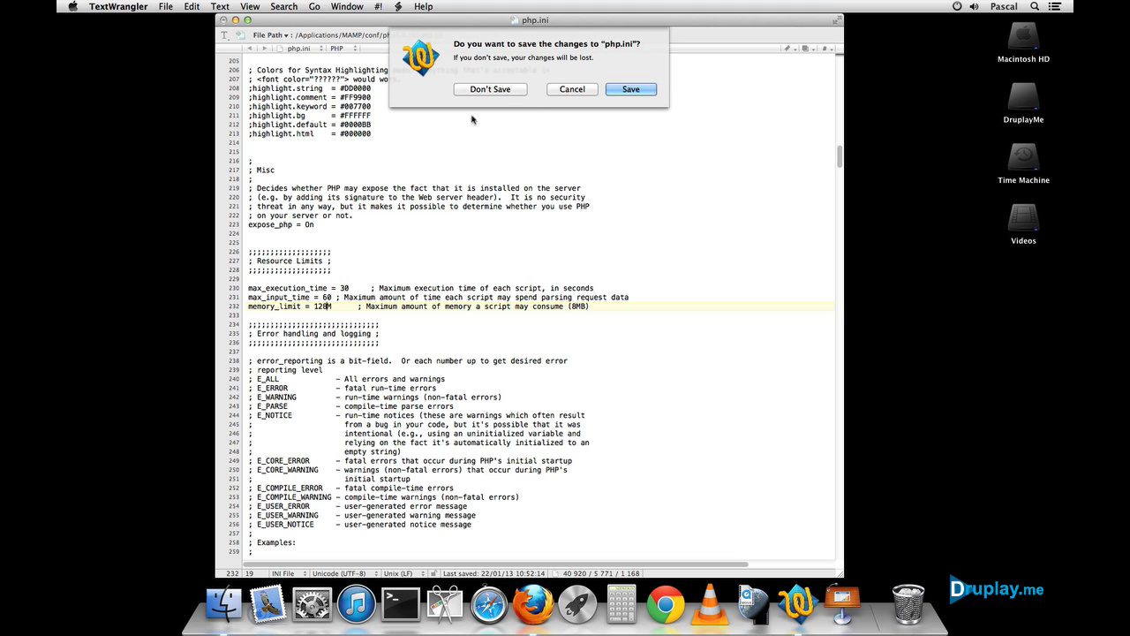
pyautogui.click(617, 92)
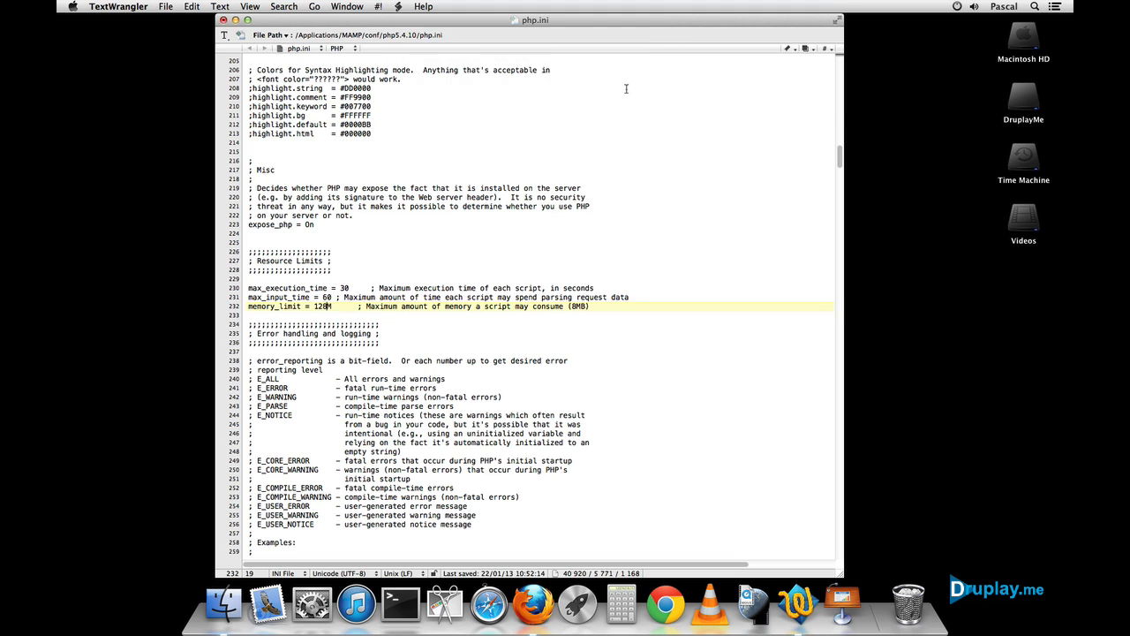
# Step: Set memory_limit to 128M in php5.2.17's php.ini, save, and close the folder window
pyautogui.click(638, 262)
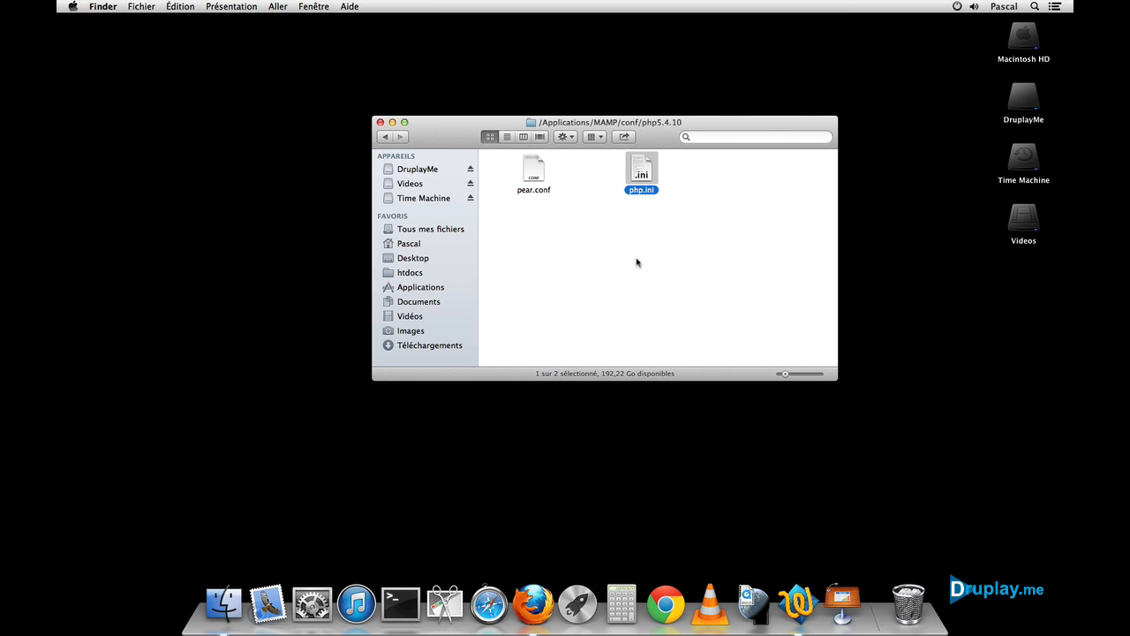
pyautogui.click(385, 137)
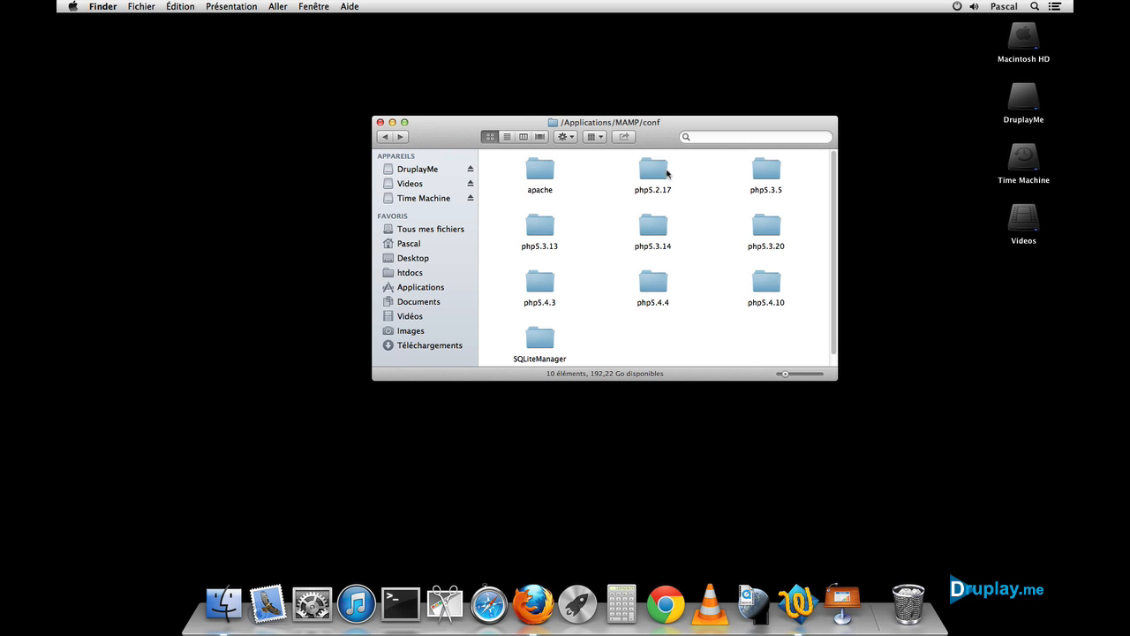
pyautogui.doubleClick(655, 171)
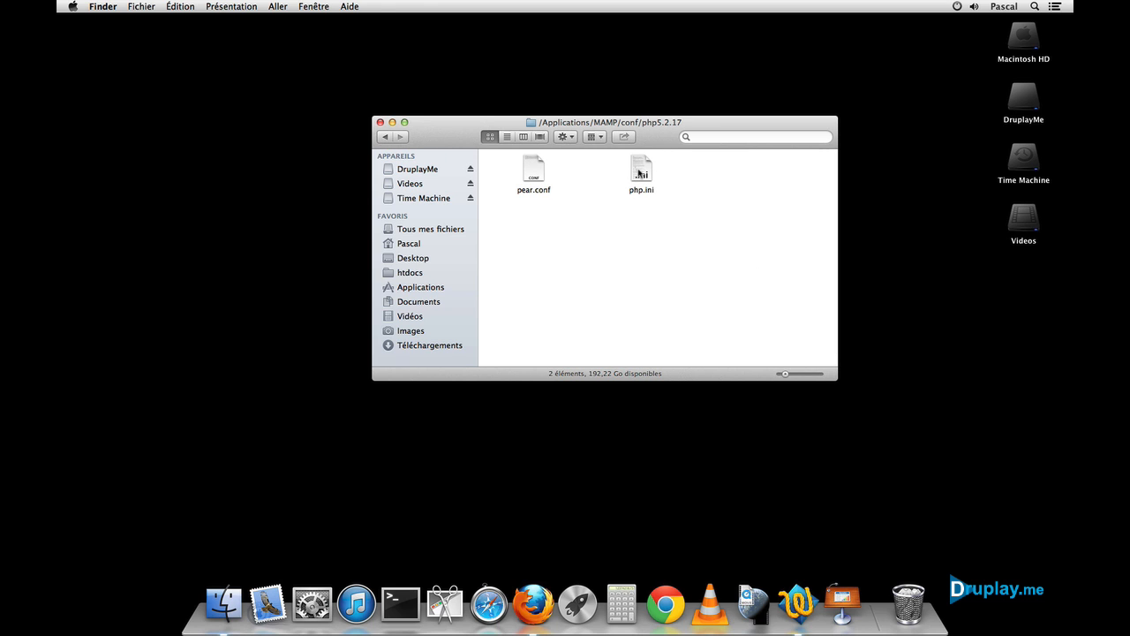
pyautogui.doubleClick(641, 174)
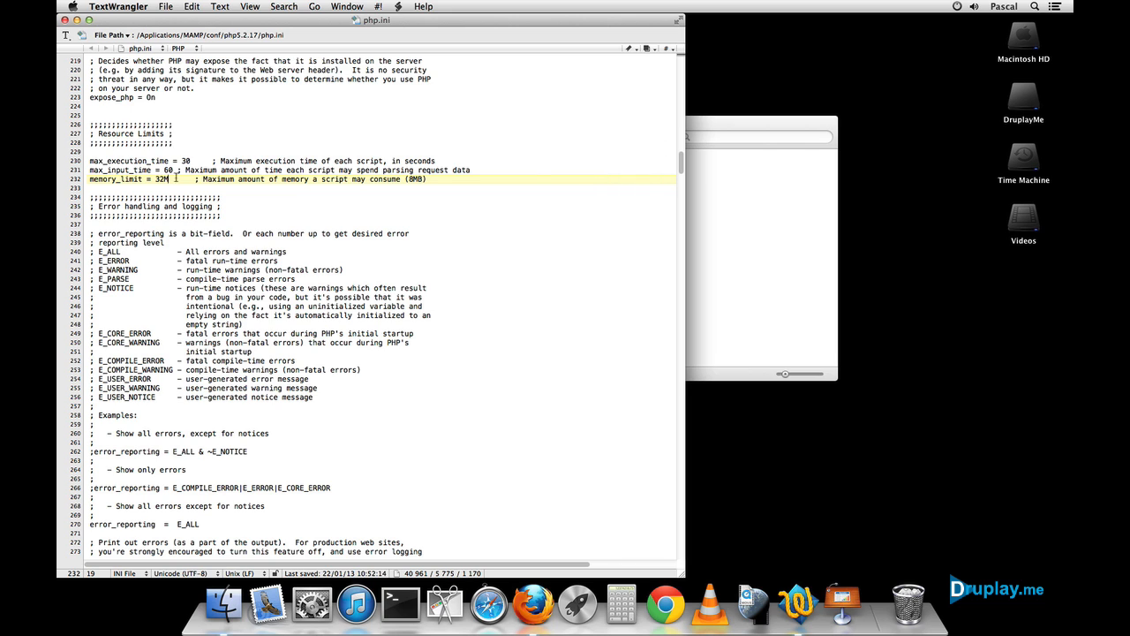
pyautogui.moveTo(156, 179); pyautogui.dragTo(166, 180)
pyautogui.write('128')
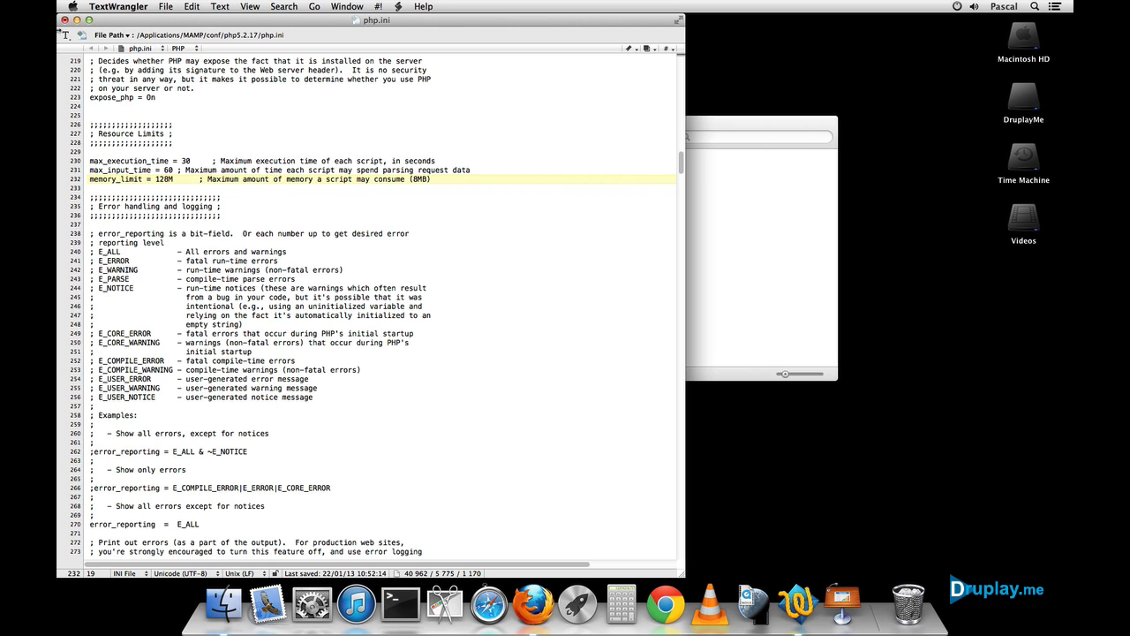
pyautogui.click(64, 18)
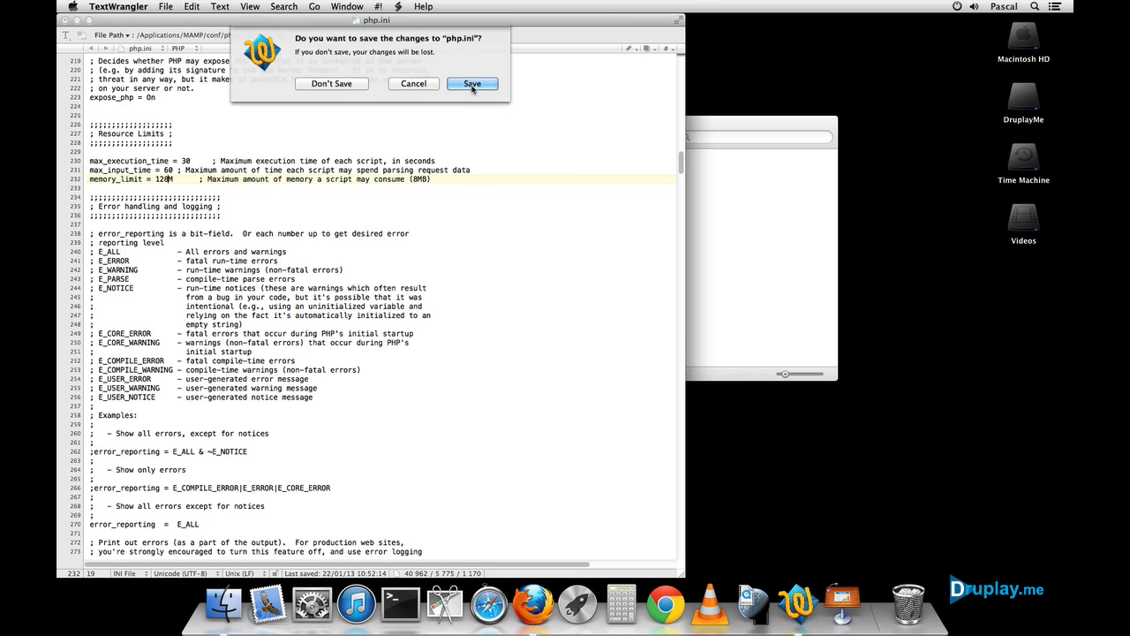
pyautogui.click(473, 84)
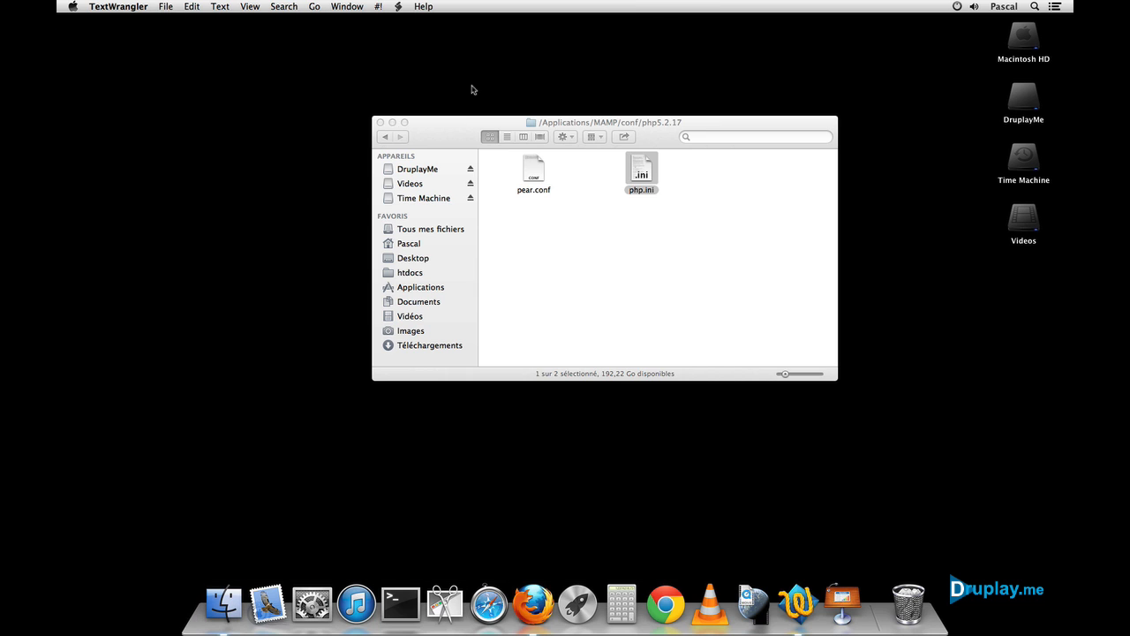
pyautogui.click(380, 122)
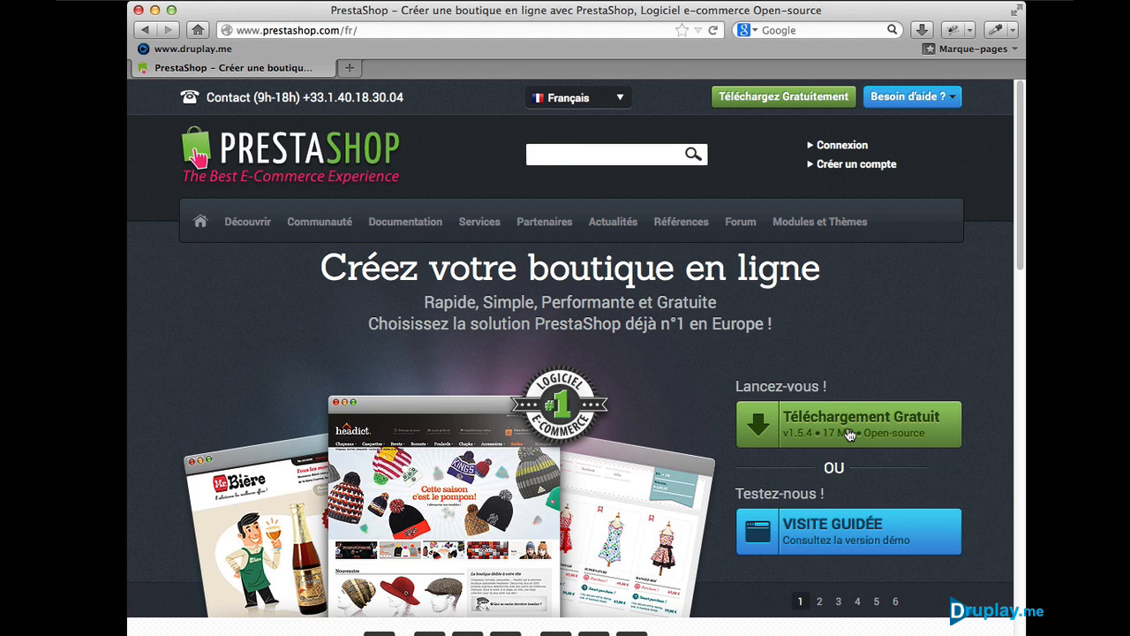
# Step: Download the PrestaShop v1.5.4 package (prestashop_1.5.4.1.zip) from the PrestaShop download page
pyautogui.click(776, 100)
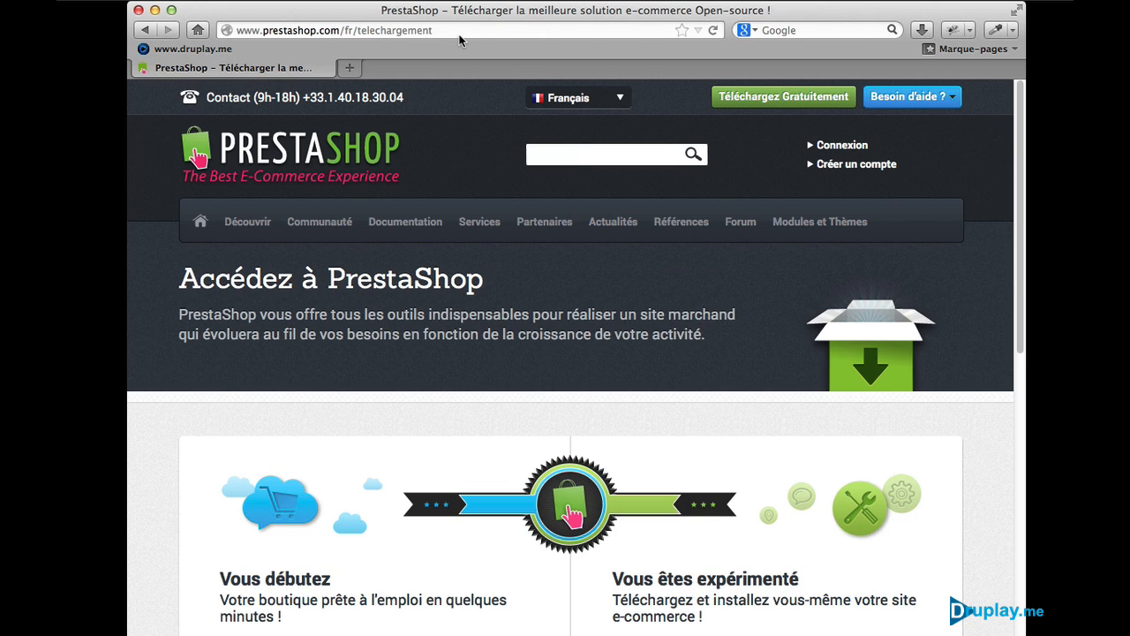
pyautogui.scroll(-3, 698, 296)
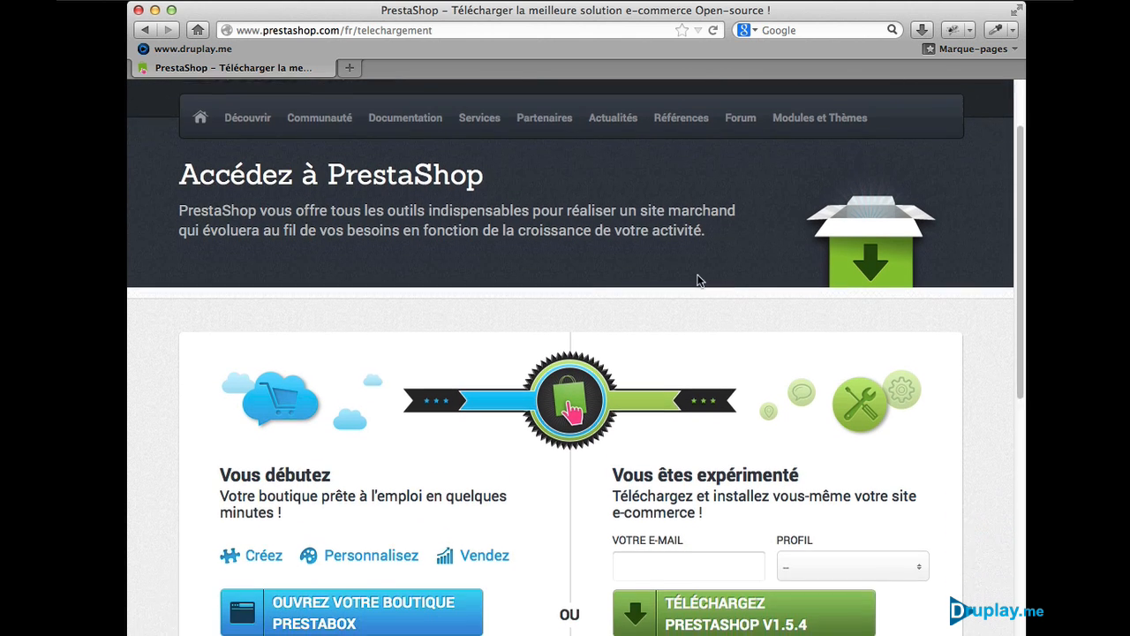
pyautogui.scroll(-3, 697, 281)
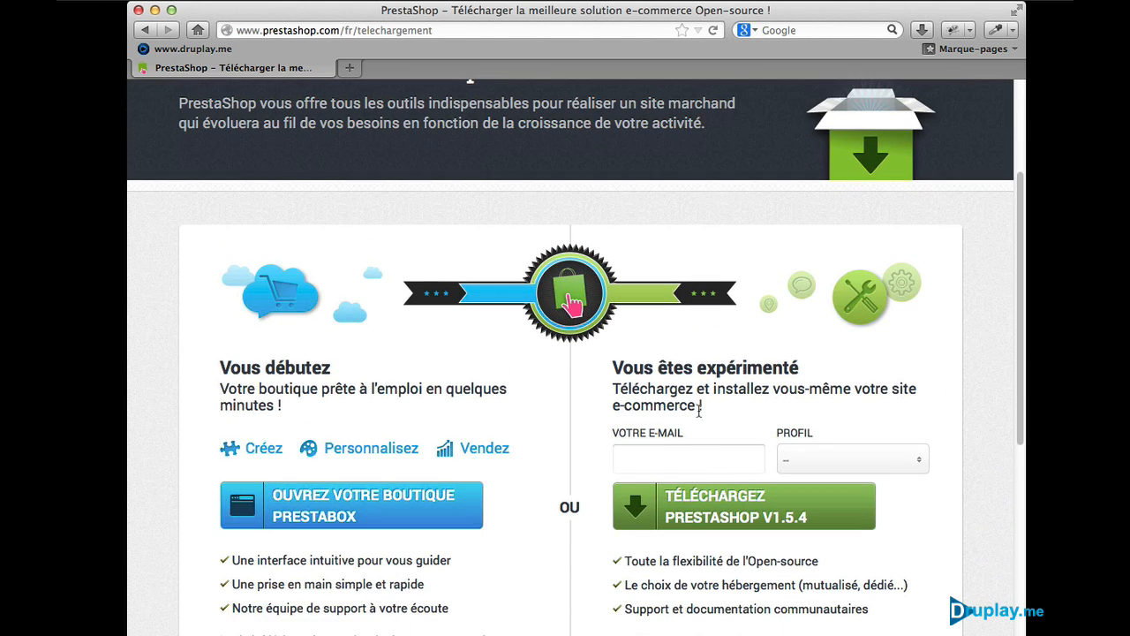
pyautogui.click(749, 510)
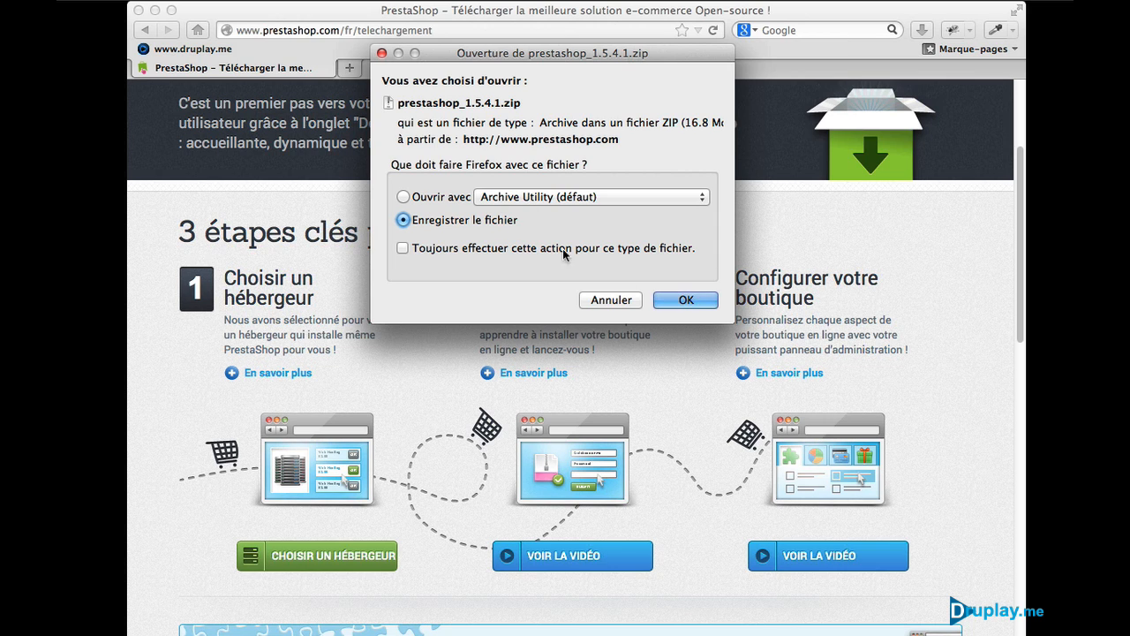
pyautogui.click(613, 301)
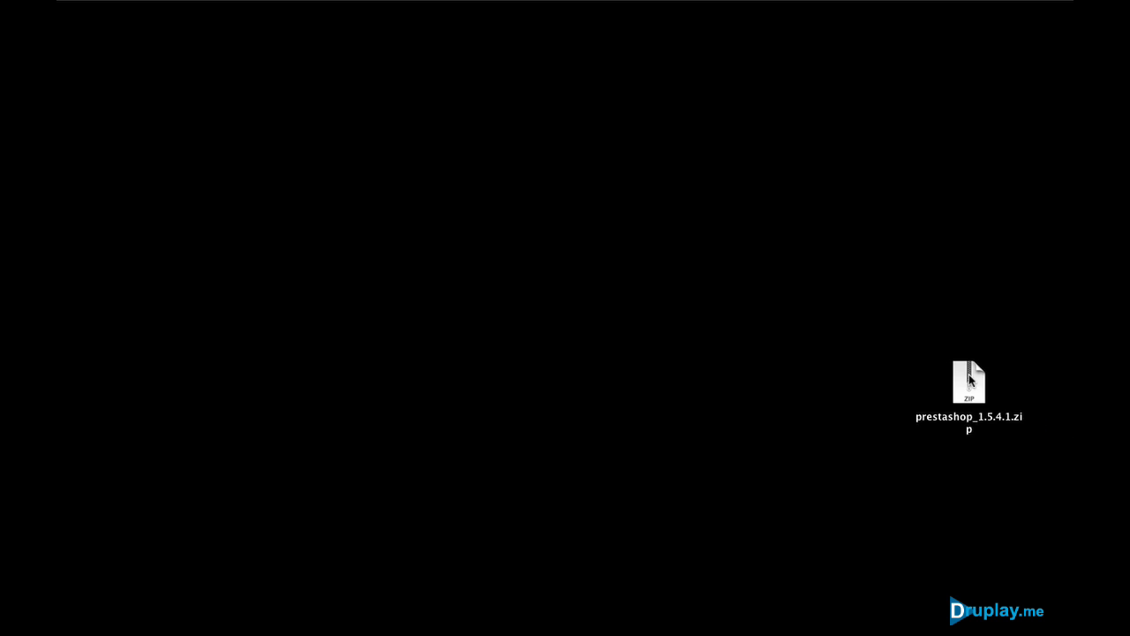
# Step: Unzip prestashop_1.5.4.1.zip on the desktop and inspect the prestashop folder inside
pyautogui.doubleClick(969, 381)
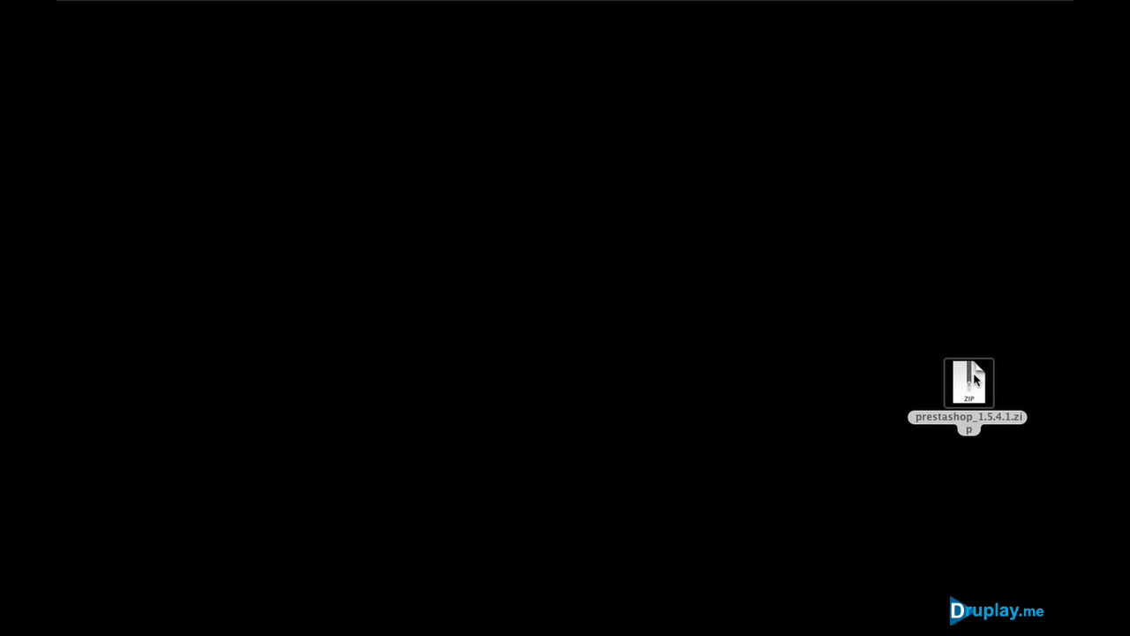
pyautogui.moveTo(982, 395); pyautogui.dragTo(861, 334)
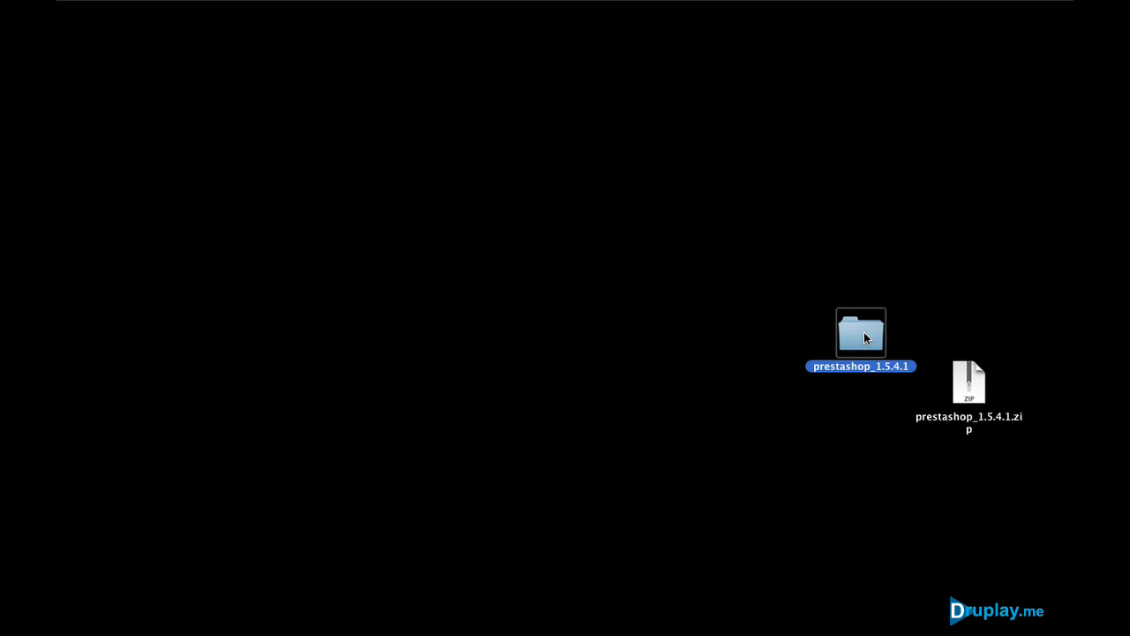
pyautogui.doubleClick(865, 332)
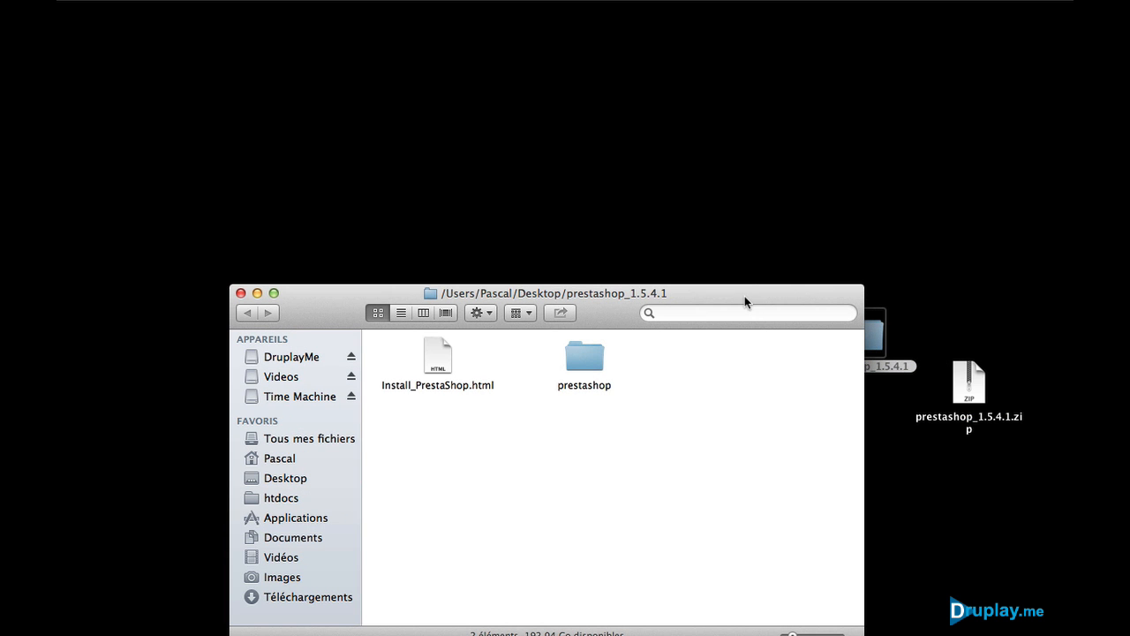
pyautogui.moveTo(752, 298); pyautogui.dragTo(877, 202)
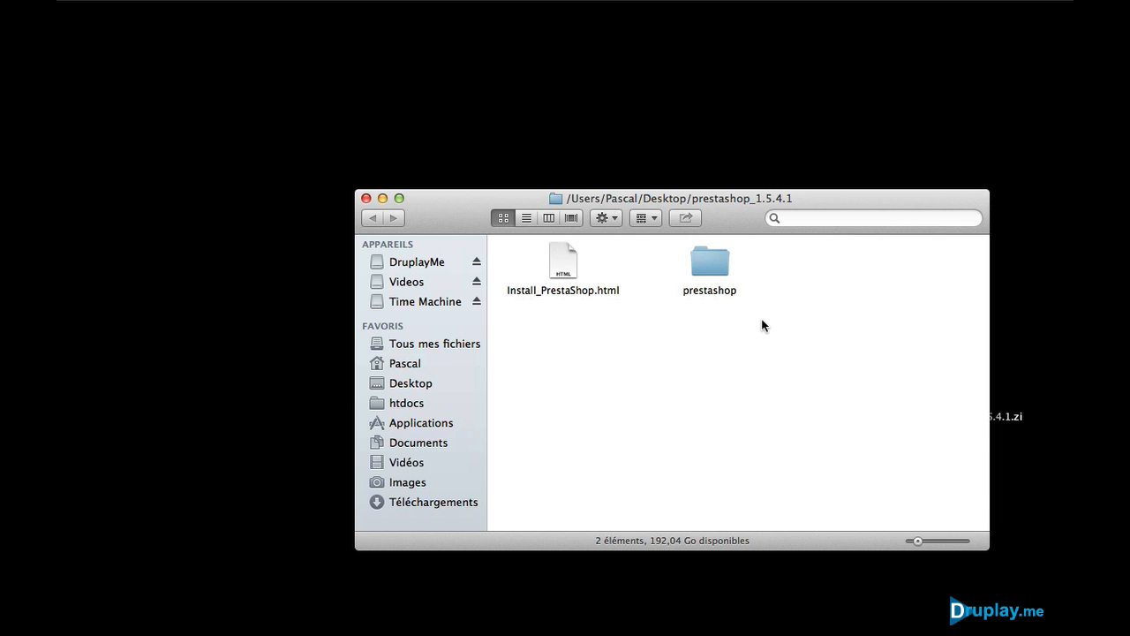
pyautogui.doubleClick(703, 264)
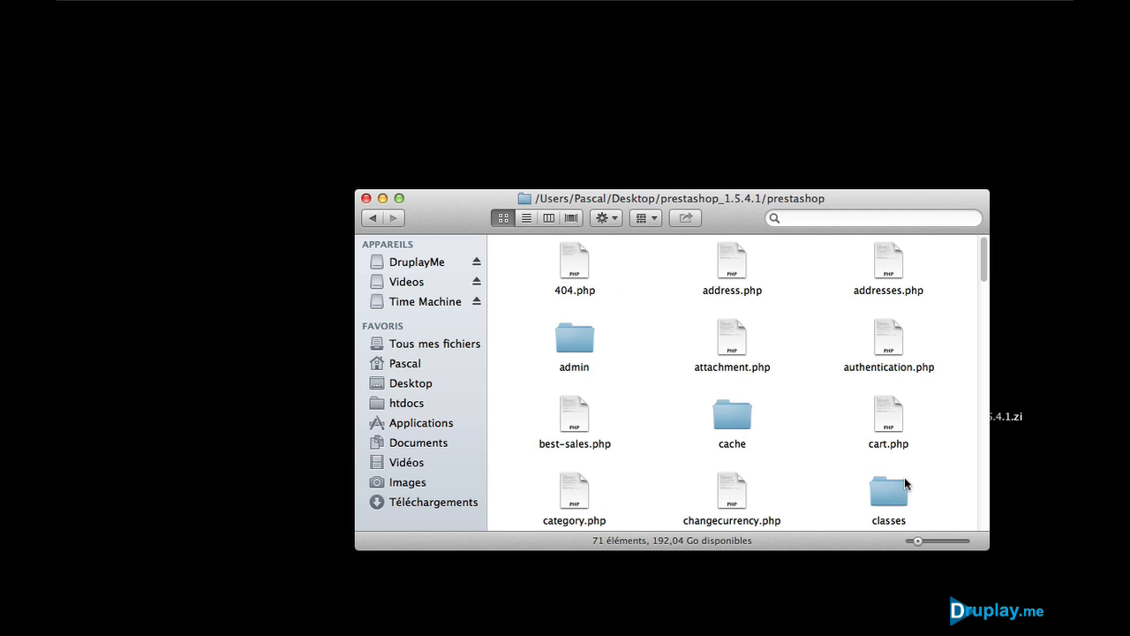
pyautogui.click(374, 218)
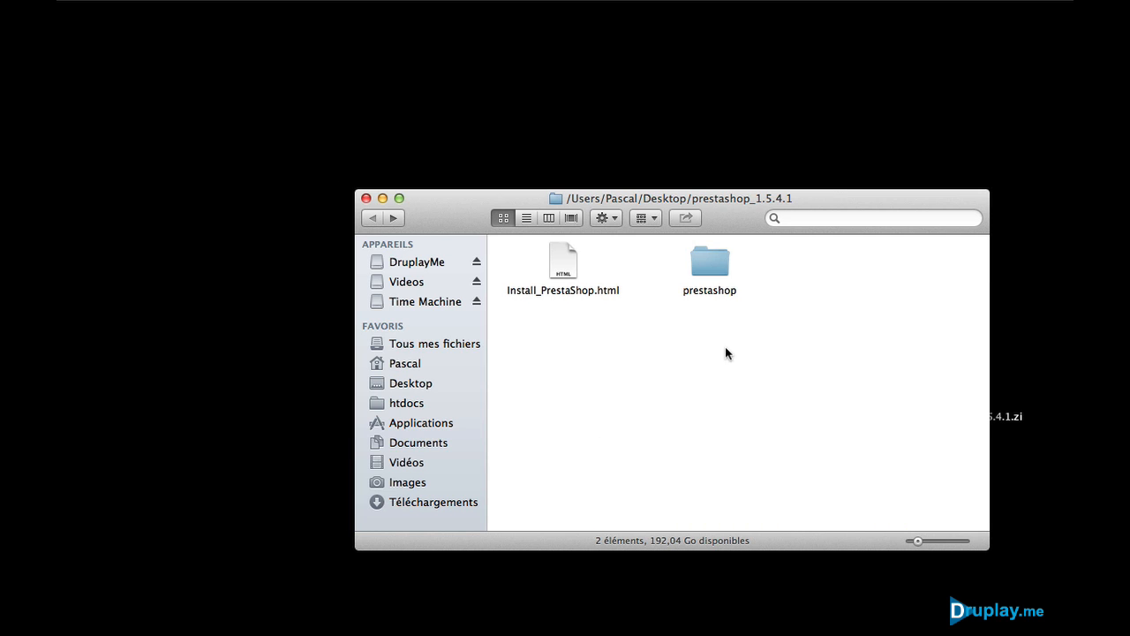
# Step: Copy the prestashop folder into Applications/MAMP/htdocs and verify its contents there
pyautogui.moveTo(707, 257); pyautogui.dragTo(411, 417)
pyautogui.click(417, 422)
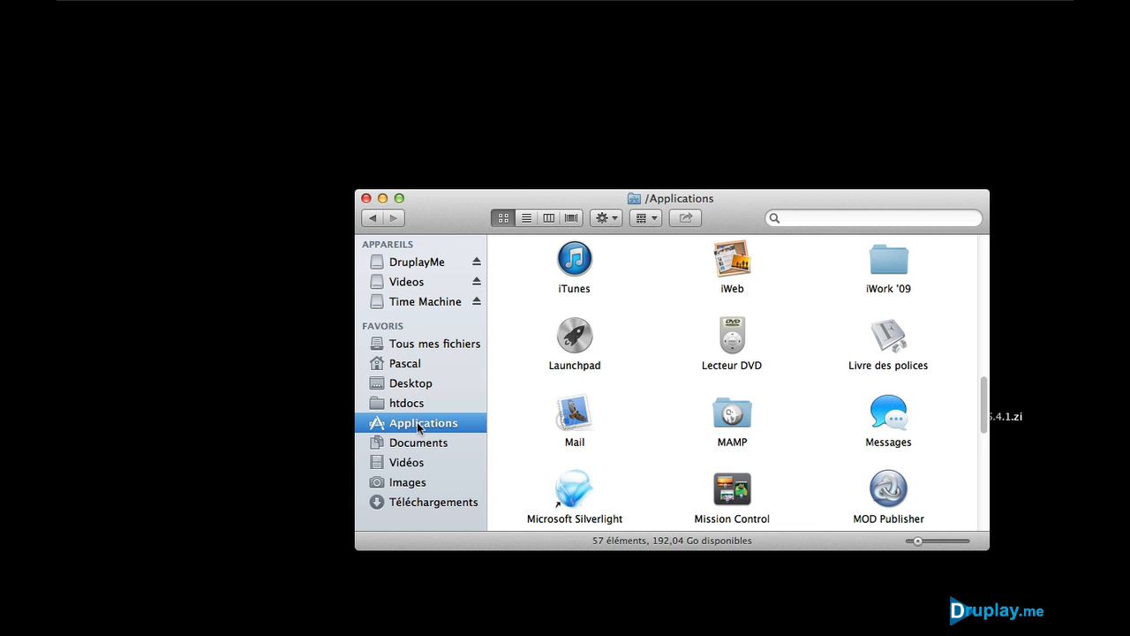
pyautogui.doubleClick(732, 415)
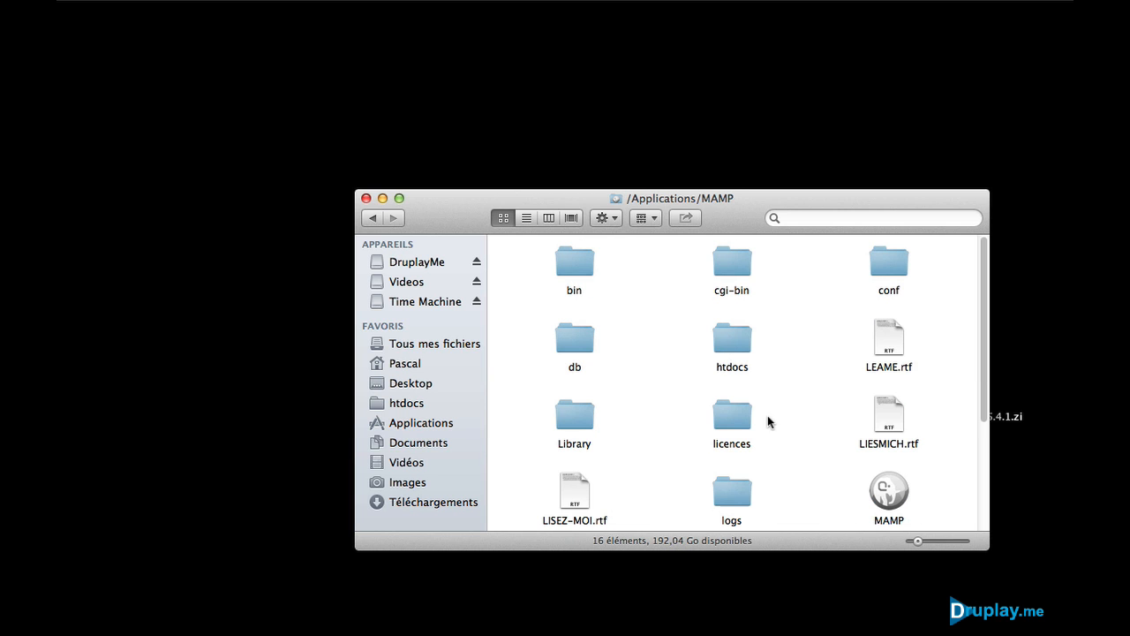
pyautogui.doubleClick(732, 346)
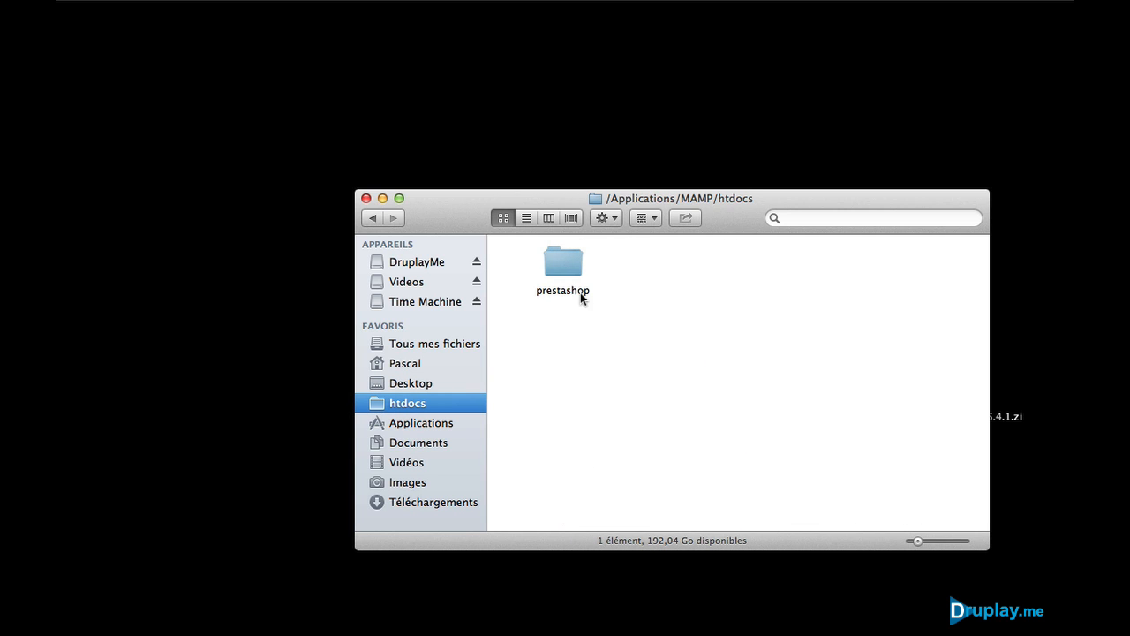
pyautogui.click(559, 258)
pyautogui.doubleClick(559, 258)
pyautogui.scroll(-10, 683, 368)
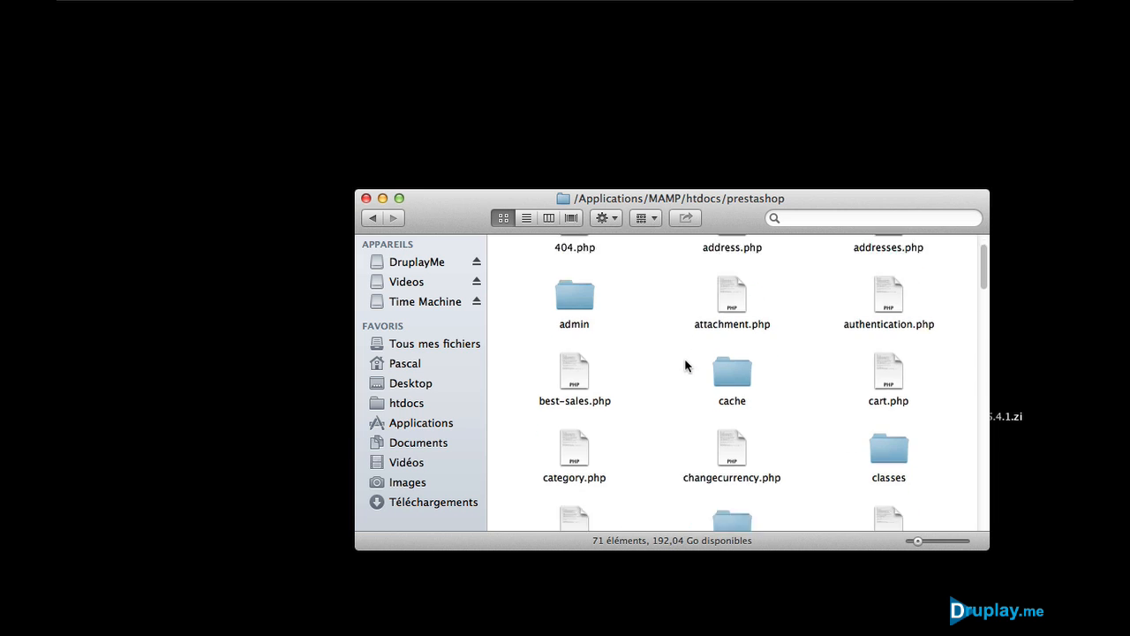
pyautogui.scroll(10, 686, 363)
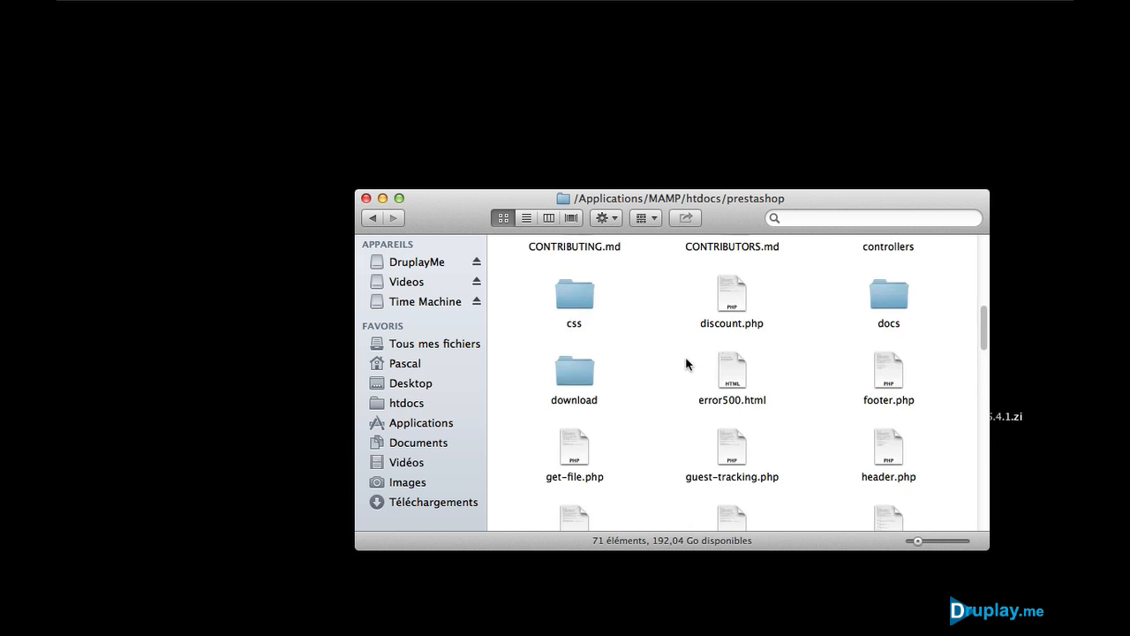
pyautogui.click(365, 199)
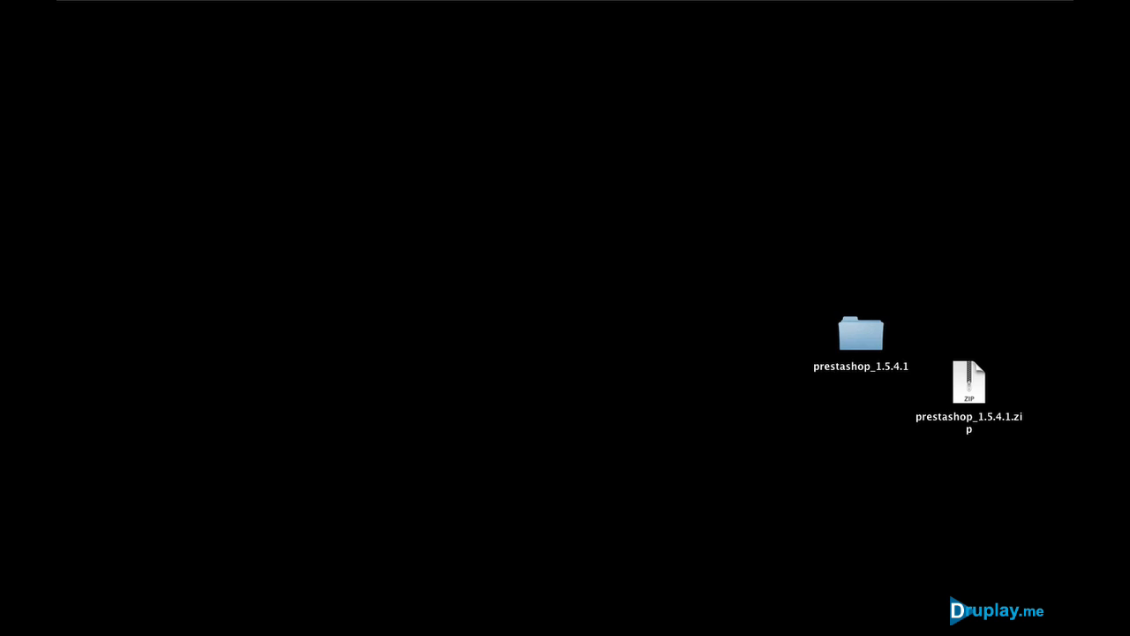
# Step: Launch MAMP and start the Apache and MySQL servers, authorising with the admin password
pyautogui.press('F4')
pyautogui.click(871, 531)
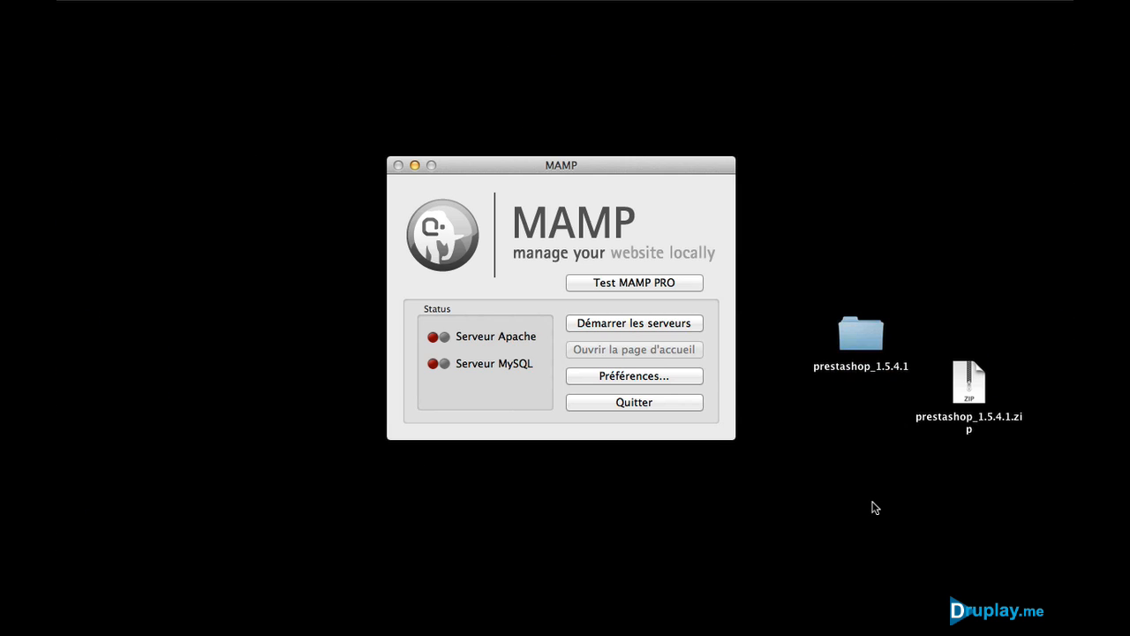
pyautogui.click(645, 323)
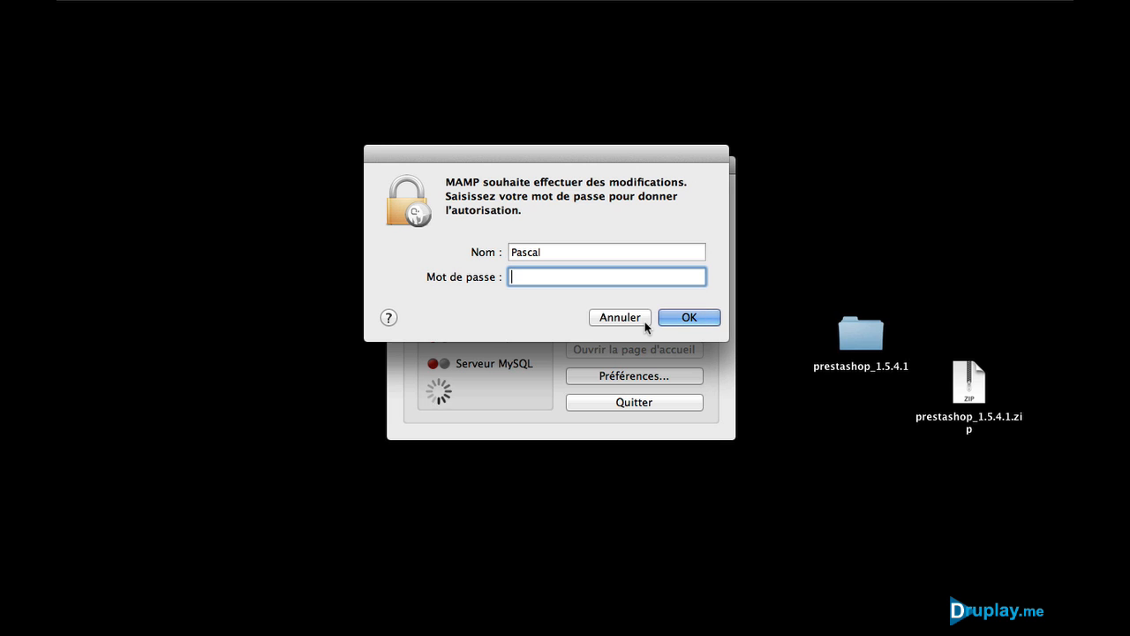
pyautogui.write('••••••')
pyautogui.press('Return')
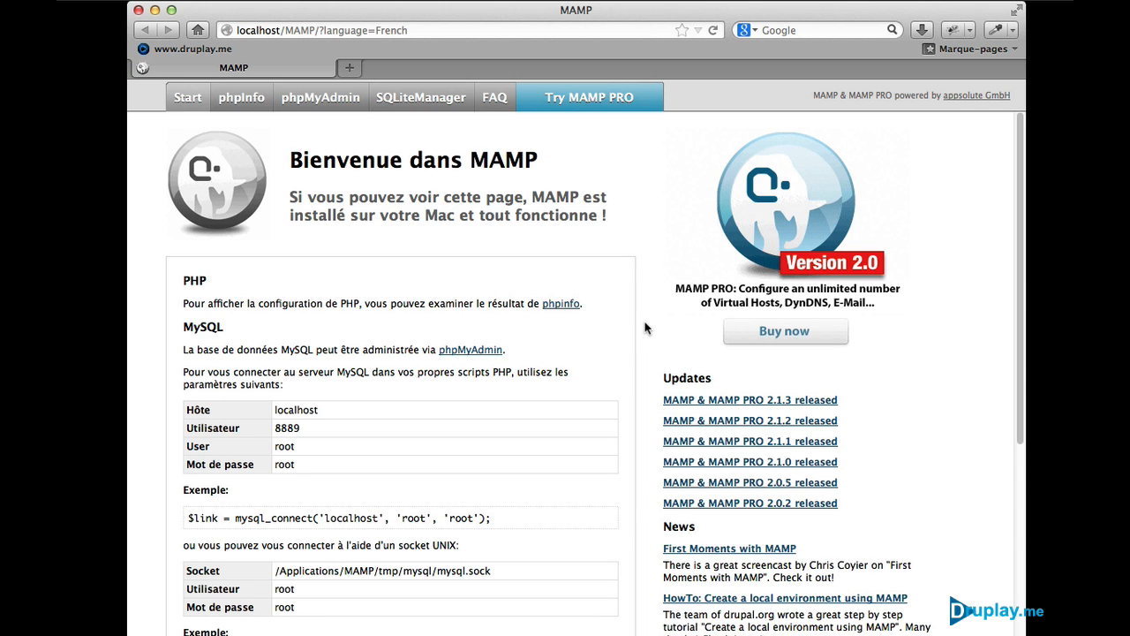
# Step: Create a database named 'prestashop' in phpMyAdmin's databases section, then go back to MAMP's start page
pyautogui.click(328, 97)
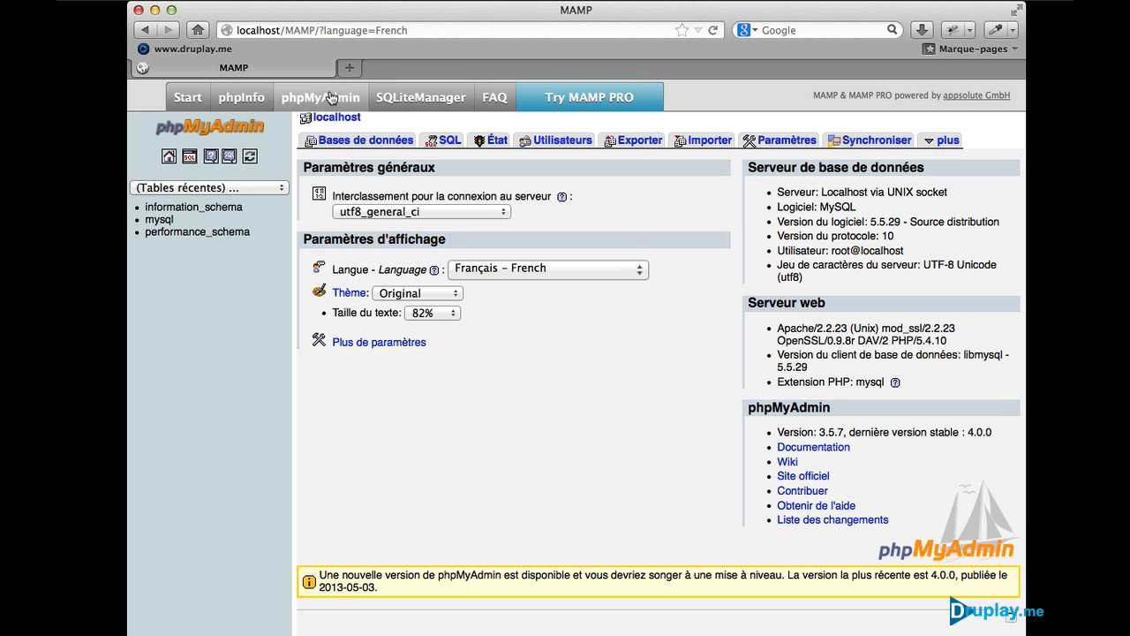
pyautogui.click(360, 141)
pyautogui.click(376, 212)
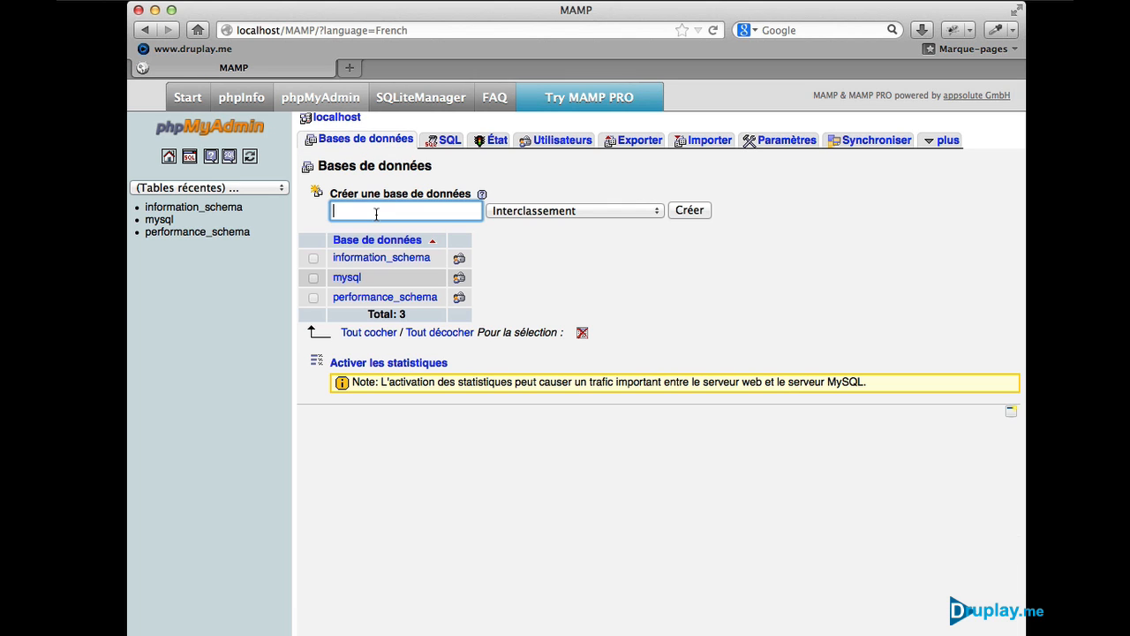
pyautogui.write('prestashop')
pyautogui.click(687, 209)
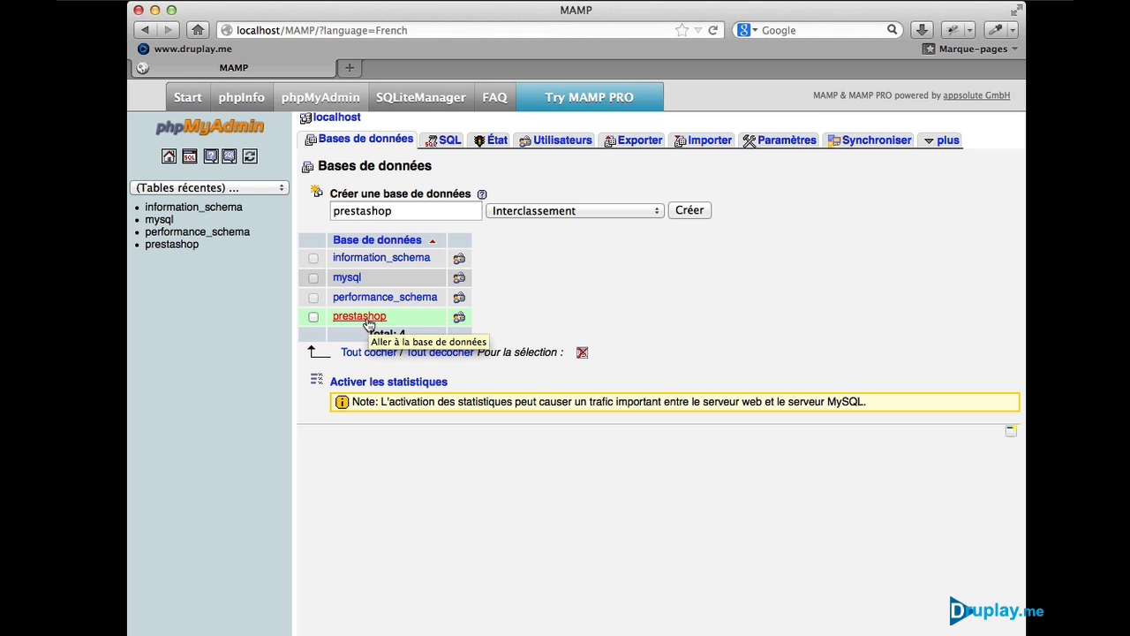
pyautogui.click(314, 317)
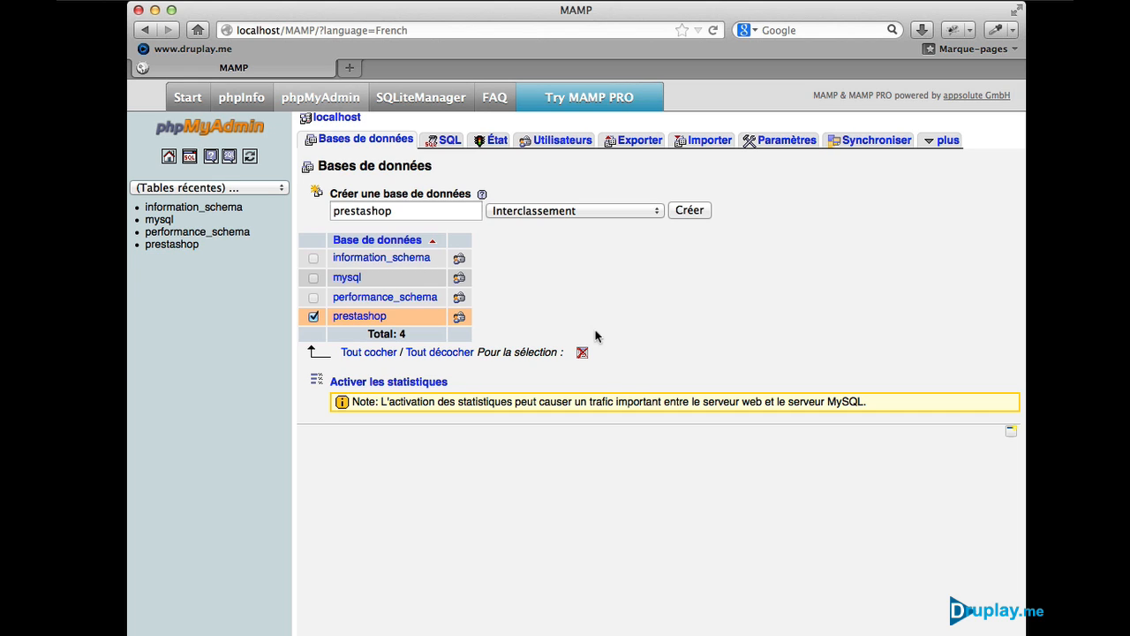
pyautogui.click(314, 316)
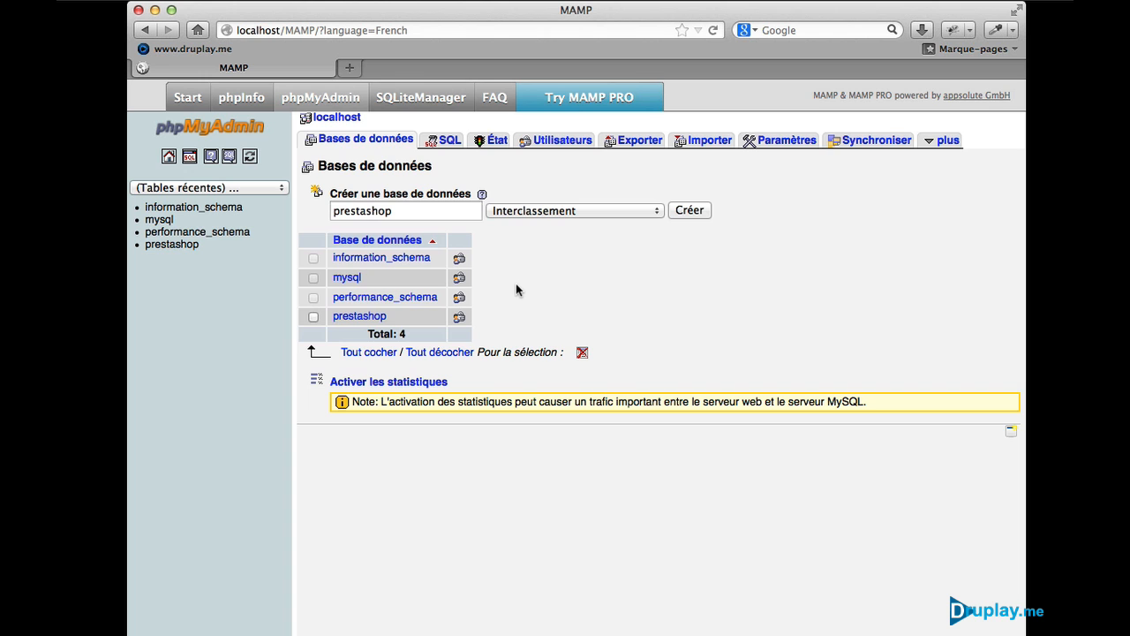
pyautogui.click(187, 99)
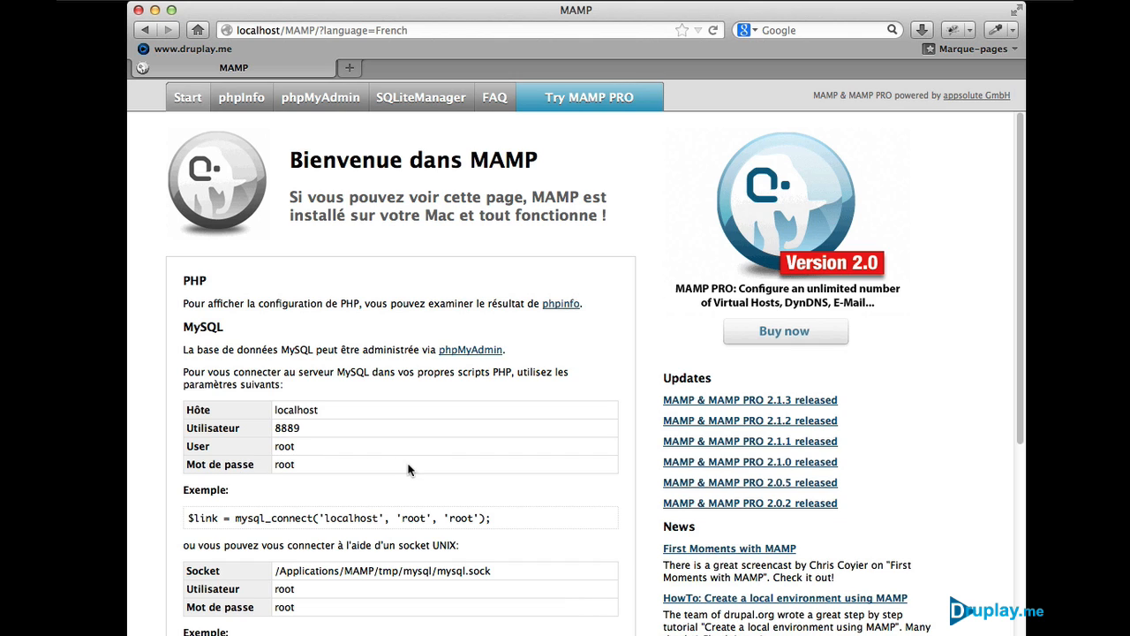
# Step: Load the installer at 127.0.0.1/prestashop and continue with Français as the language
pyautogui.doubleClick(287, 30)
pyautogui.click(287, 30)
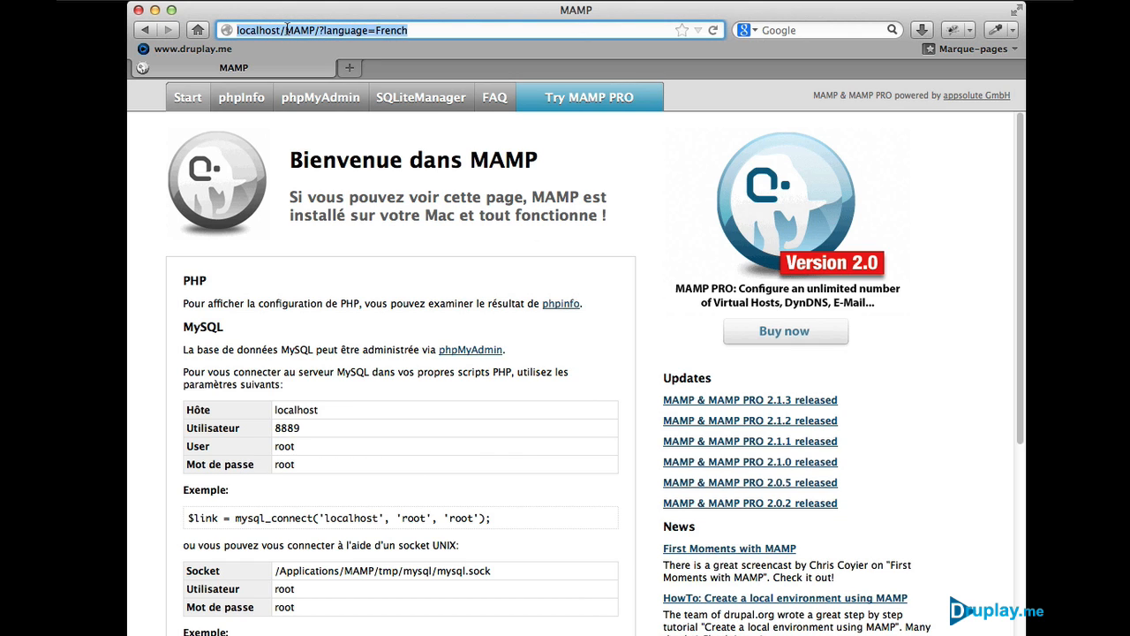
pyautogui.write('127.')
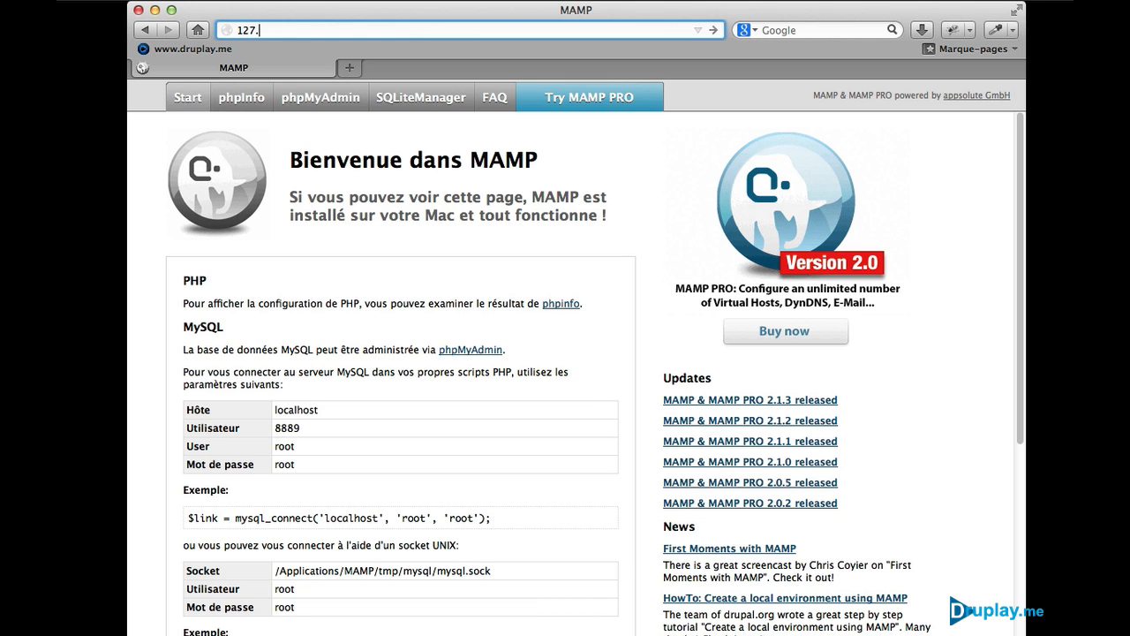
pyautogui.write('0.0.1')
pyautogui.write('/prestashop')
pyautogui.press('Return')
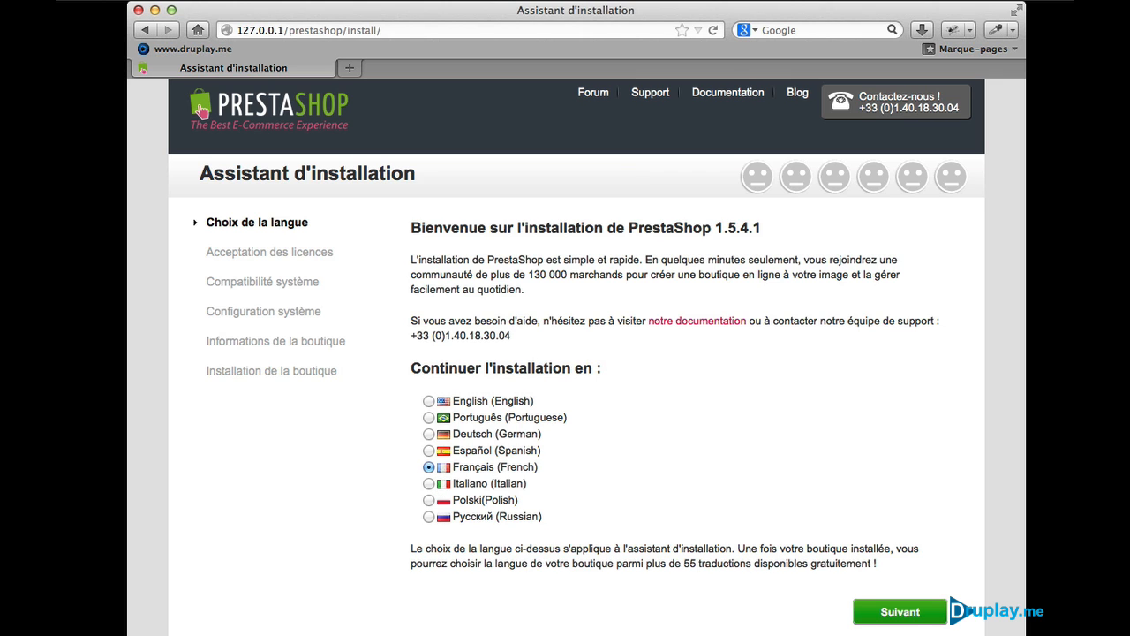
pyautogui.click(907, 616)
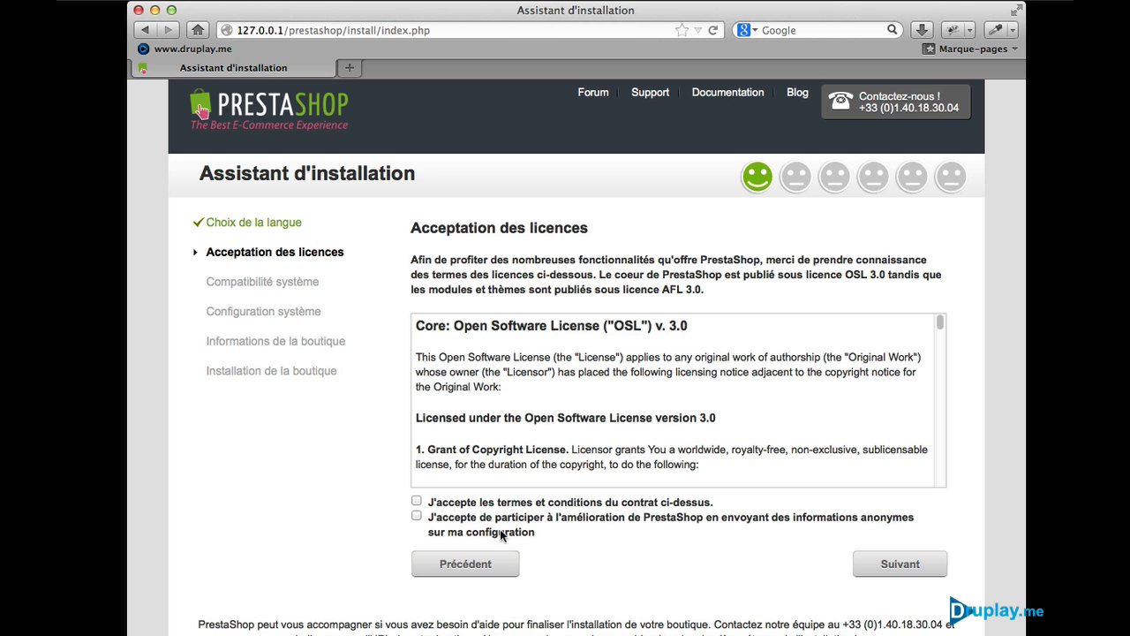
# Step: Accept the licence, enter the database password, test the prestashop connection, and continue
pyautogui.click(416, 500)
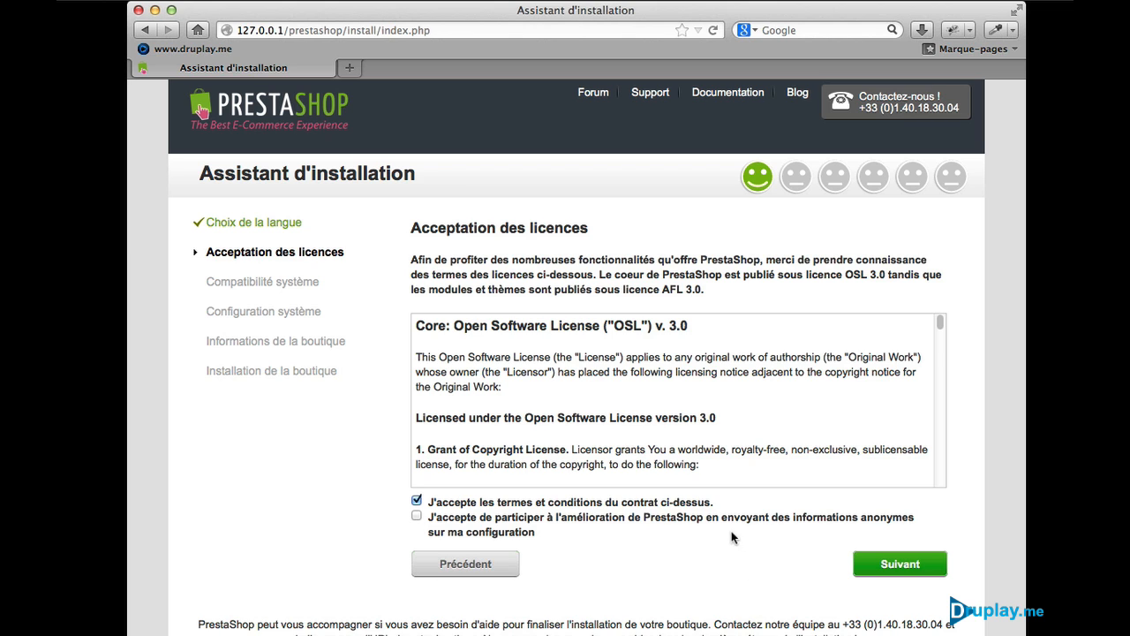
pyautogui.click(898, 569)
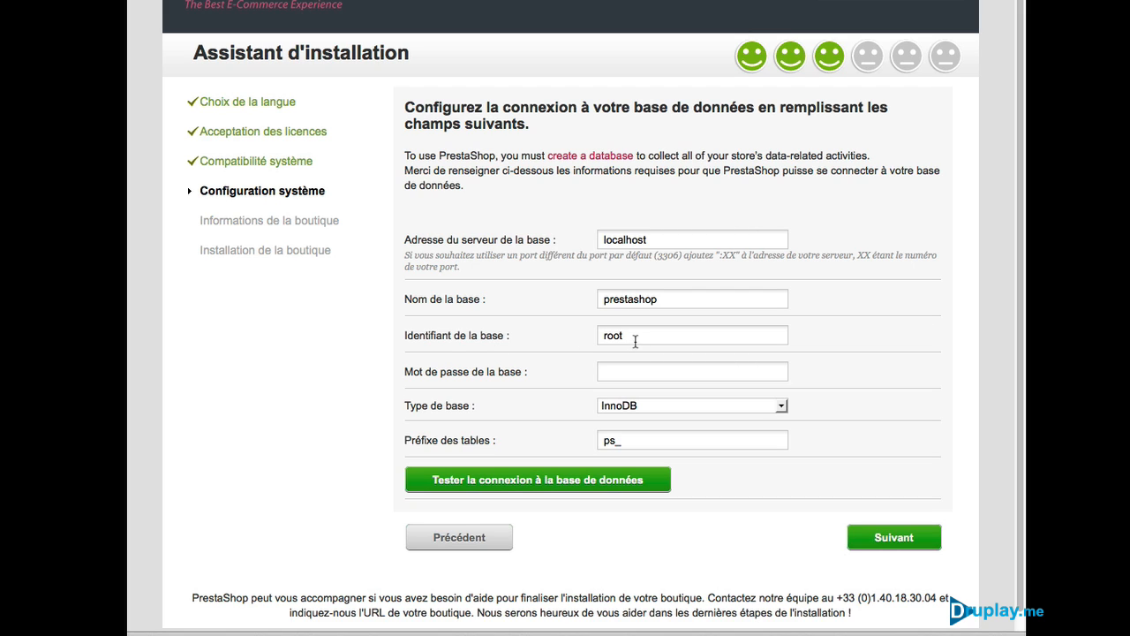
pyautogui.click(626, 374)
pyautogui.write('ro')
pyautogui.click(569, 481)
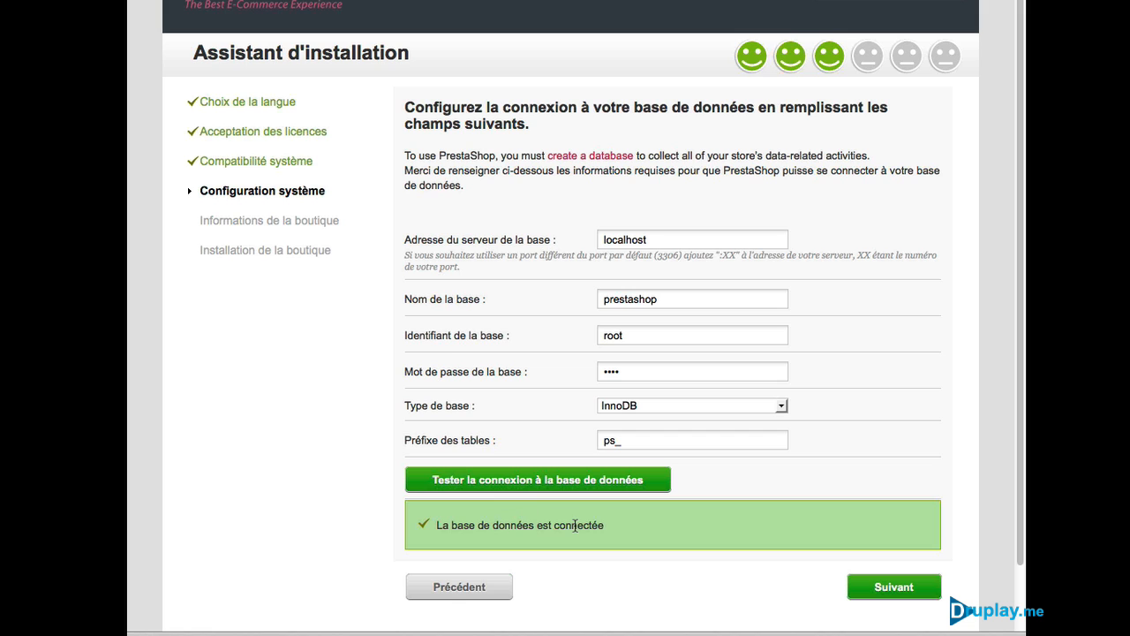
pyautogui.click(874, 588)
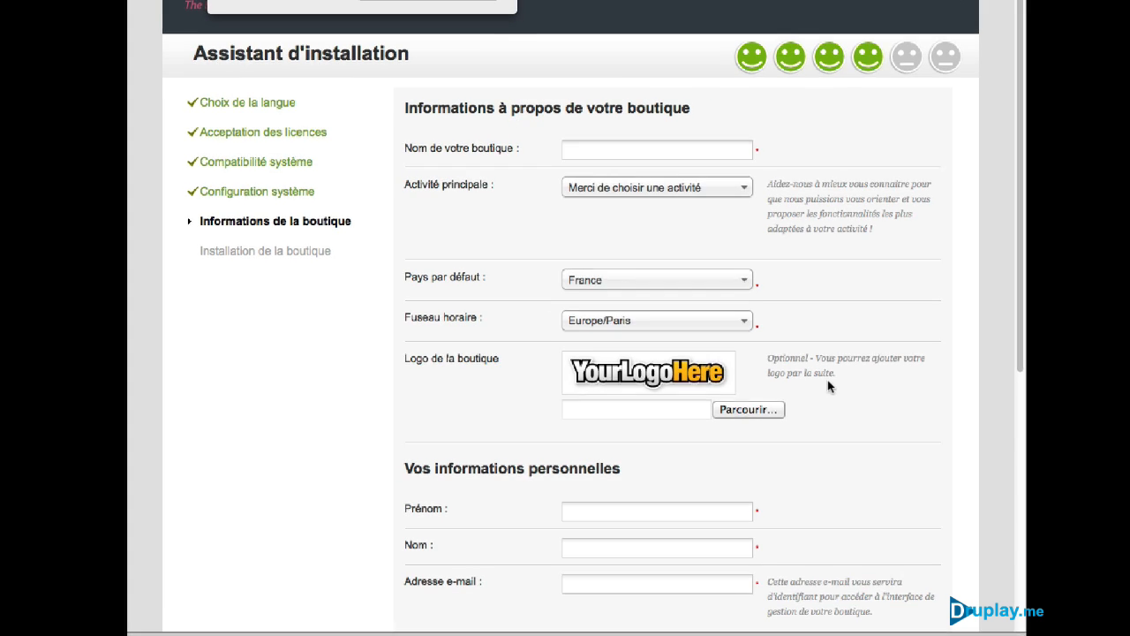
# Step: Decline password saving and name the shop 'Druplay Shop', keeping France and Europe/Paris
pyautogui.click(493, 7)
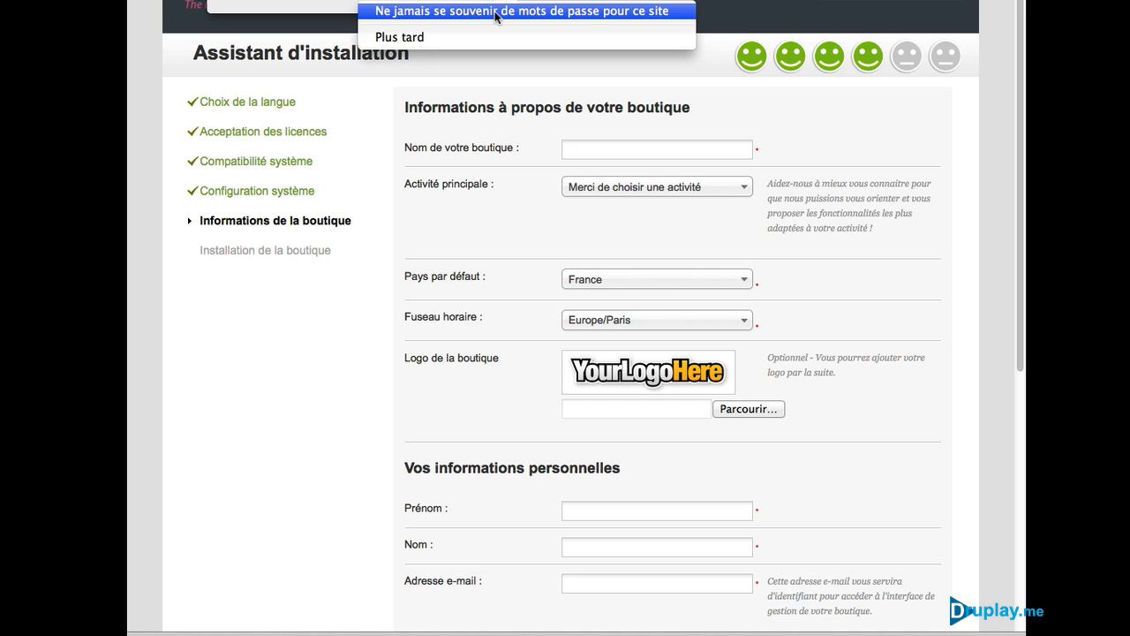
pyautogui.click(496, 10)
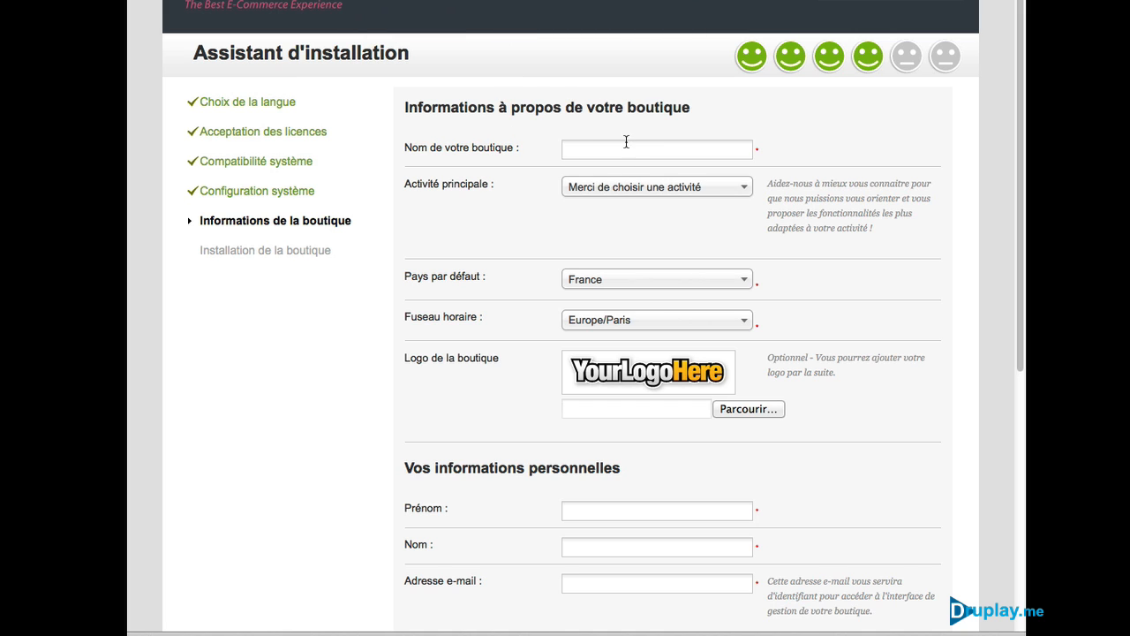
pyautogui.write('Druplay Shop')
pyautogui.click(669, 189)
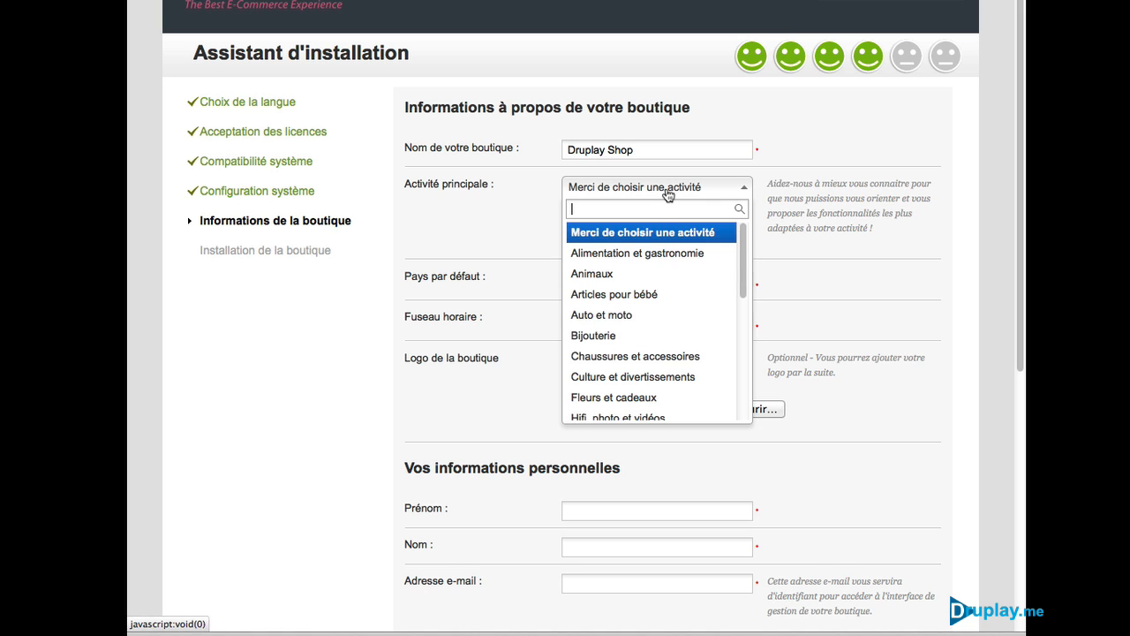
pyautogui.click(521, 205)
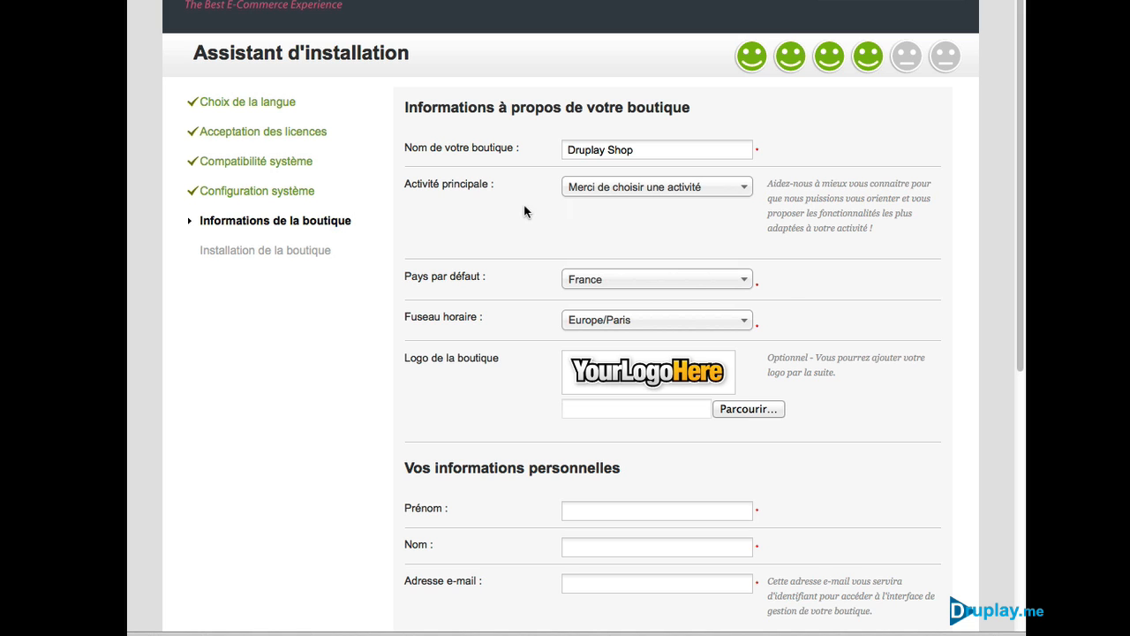
pyautogui.click(587, 281)
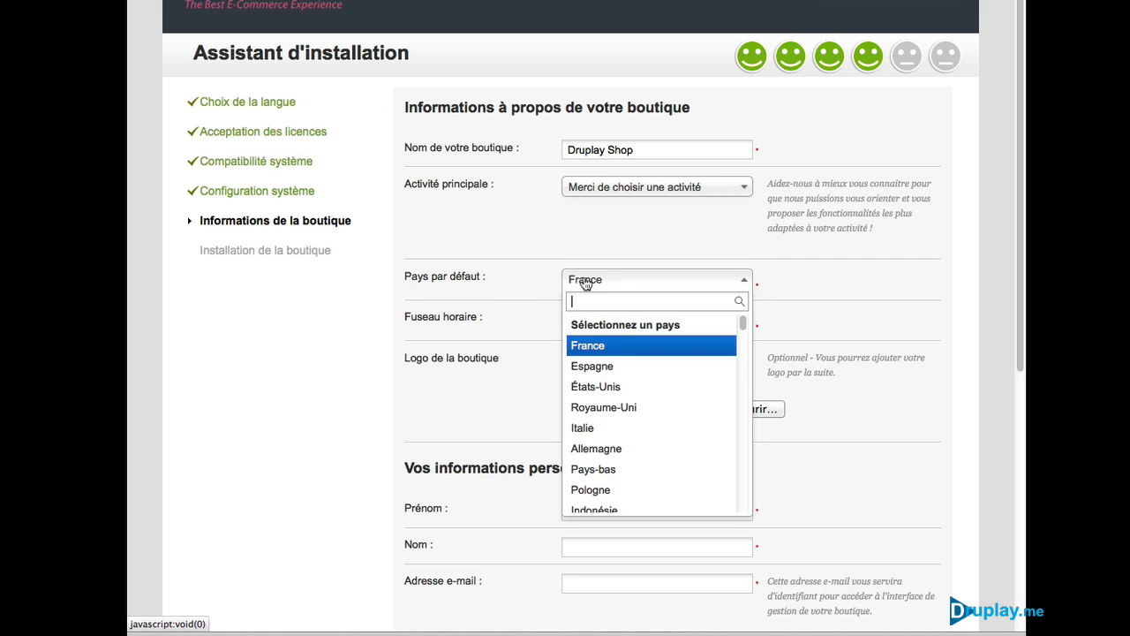
pyautogui.click(586, 281)
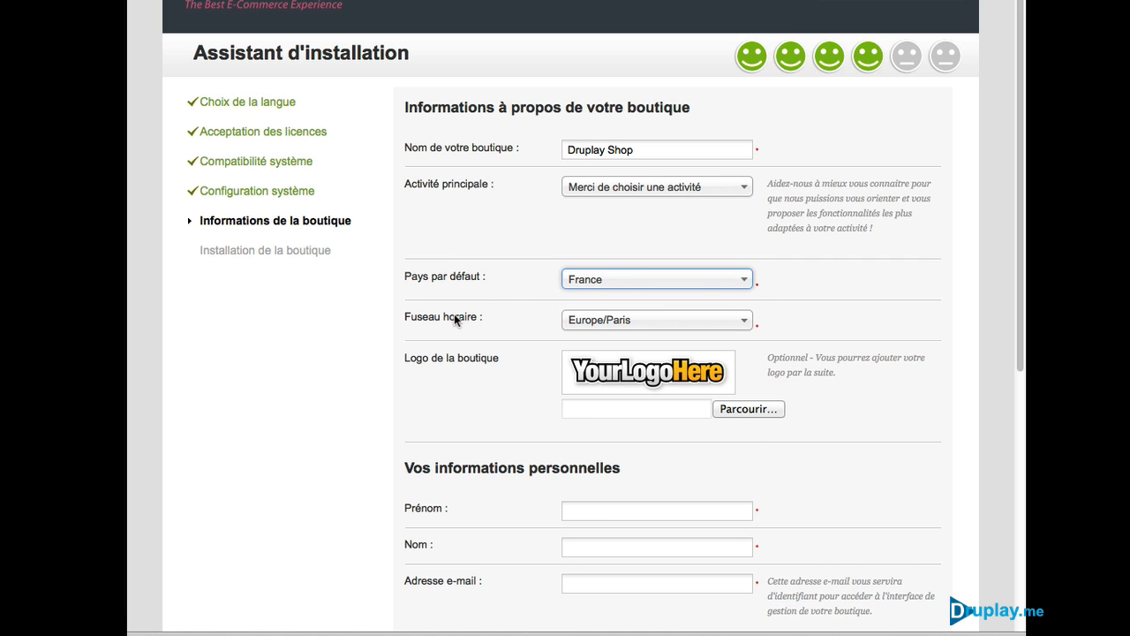
pyautogui.click(618, 323)
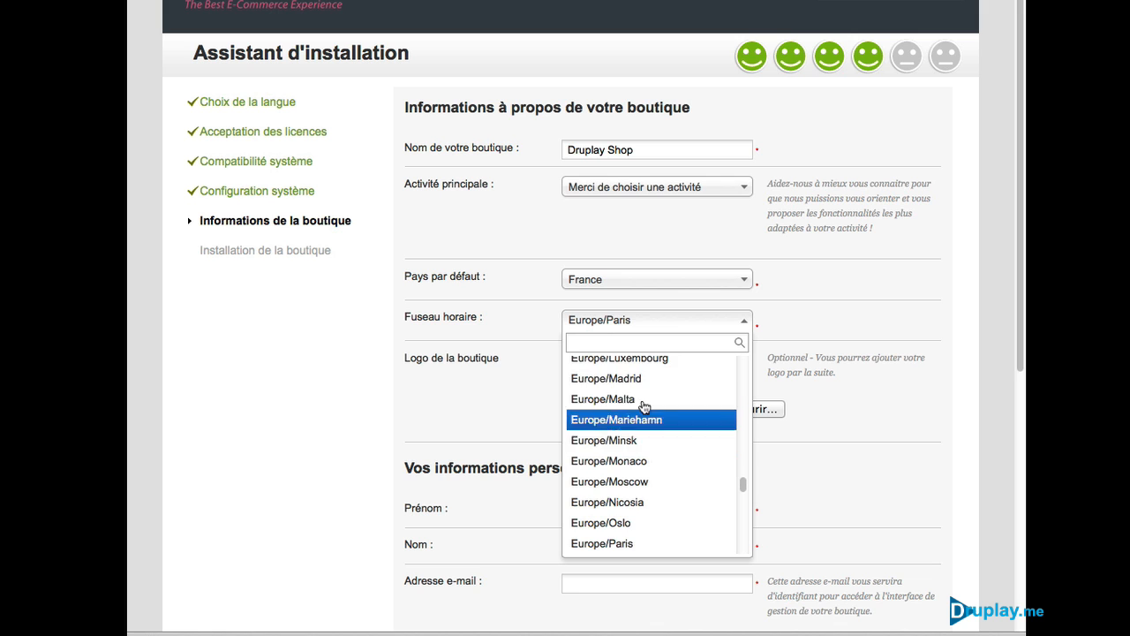
pyautogui.click(612, 323)
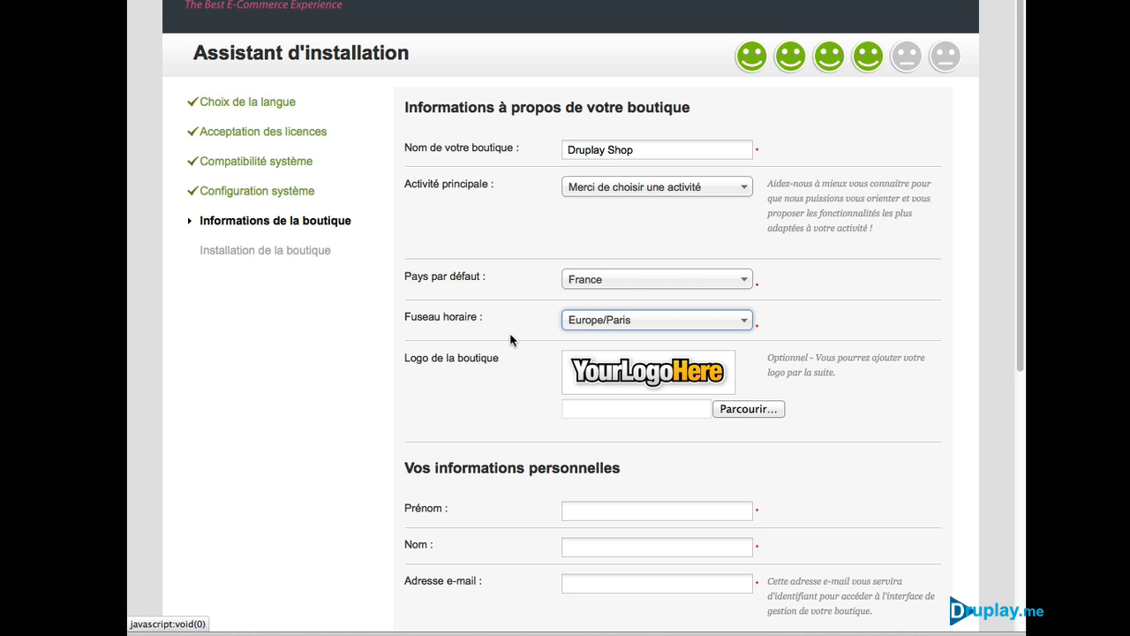
pyautogui.scroll(-1, 519, 283)
pyautogui.scroll(-1, 517, 280)
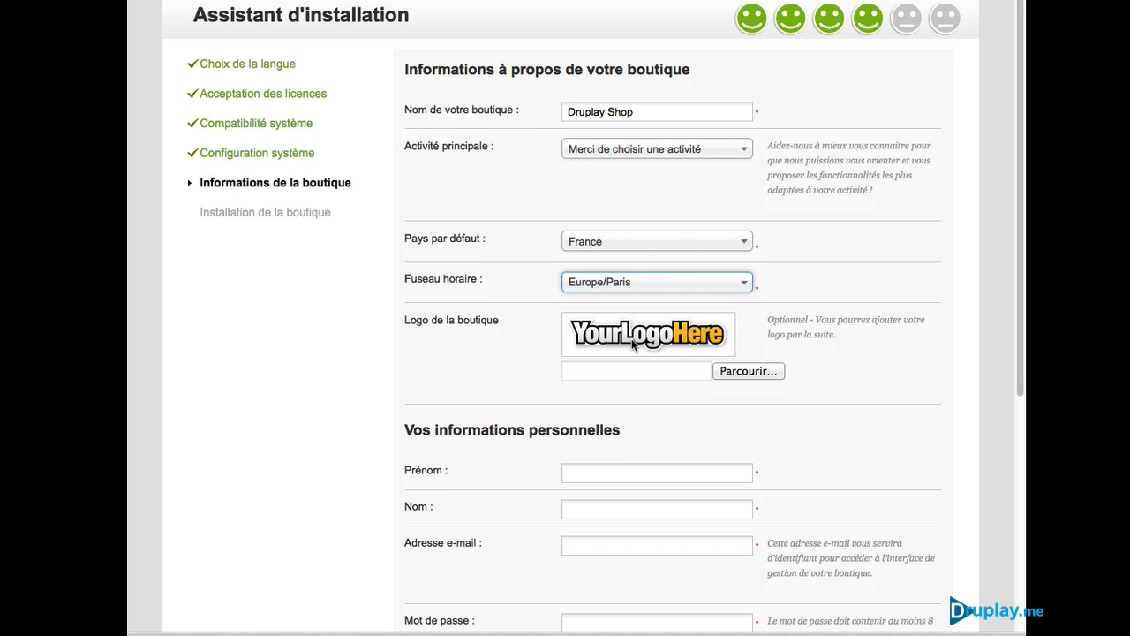
pyautogui.click(523, 350)
# Step: Enter the admin's name, e-mail and password, untick the newsletter, and launch the installation
pyautogui.scroll(-3, 543, 327)
pyautogui.scroll(-6, 544, 327)
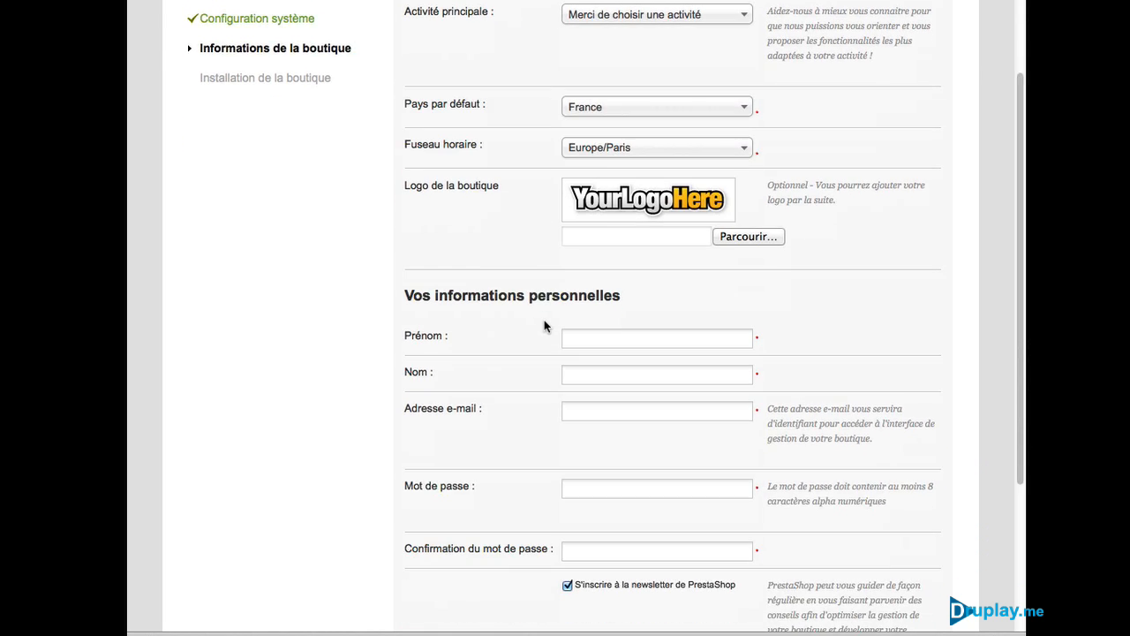
pyautogui.scroll(-4, 544, 323)
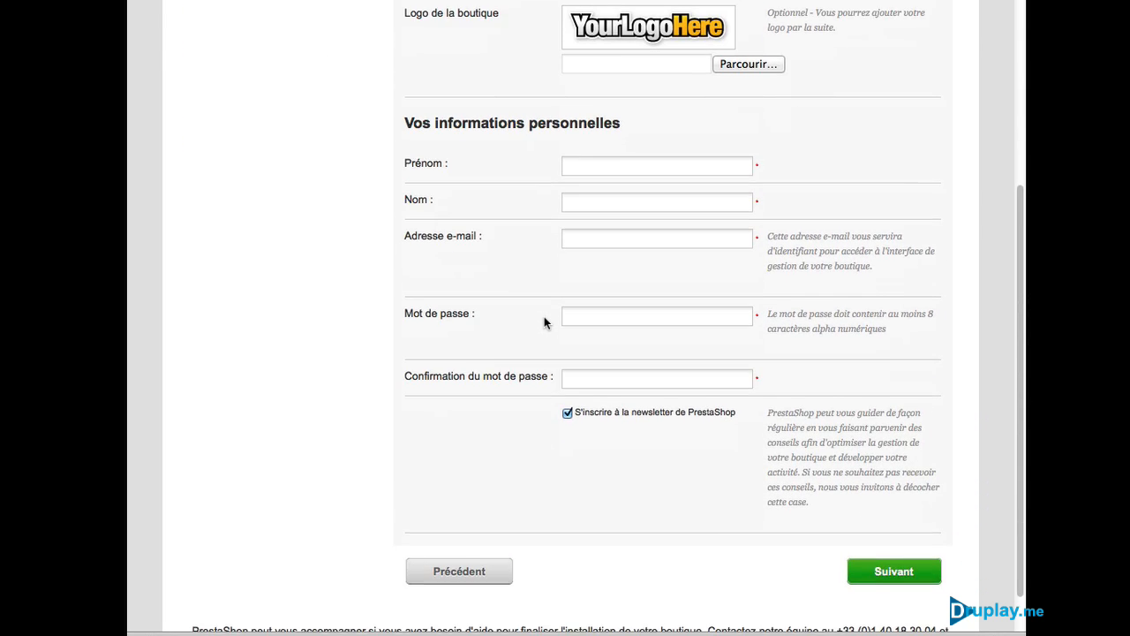
pyautogui.click(591, 156)
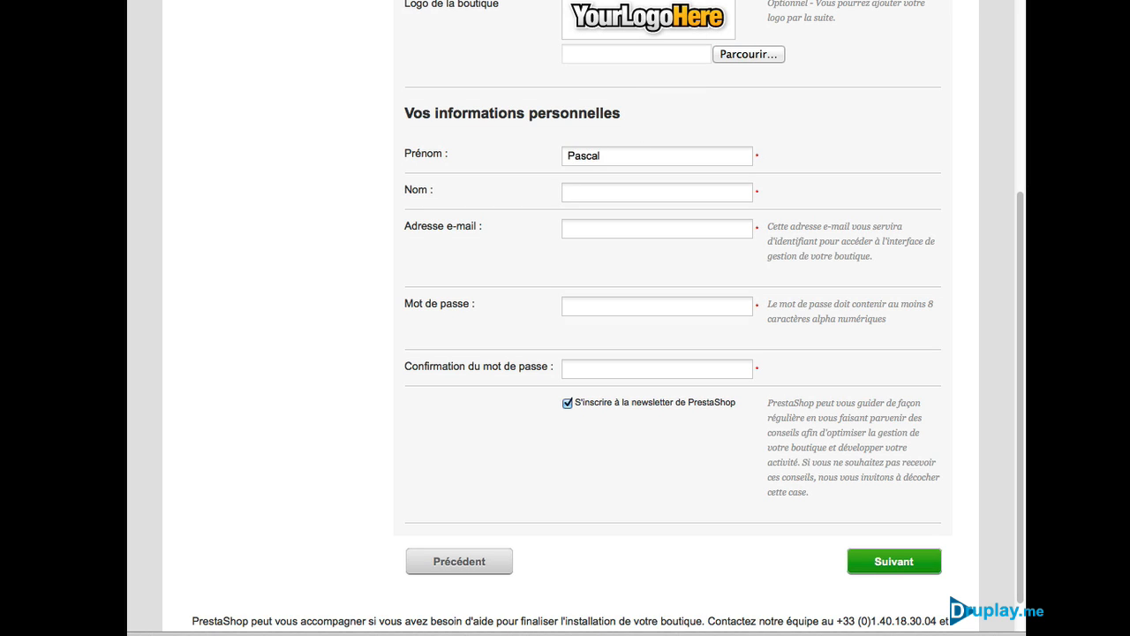
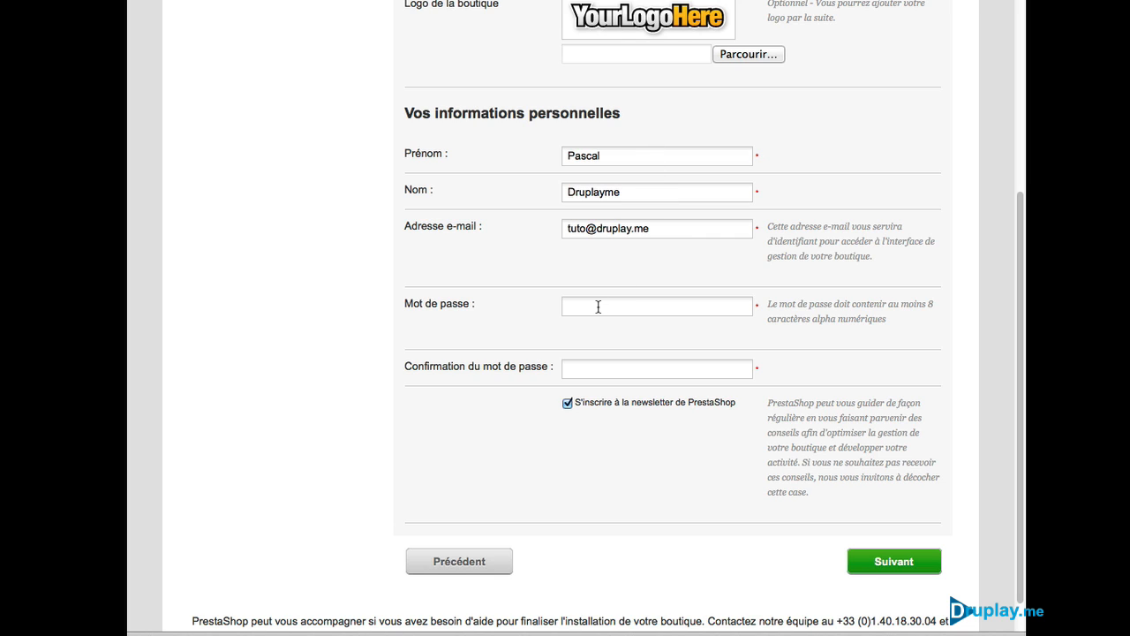
pyautogui.click(598, 306)
pyautogui.write('•••••')
pyautogui.click(567, 404)
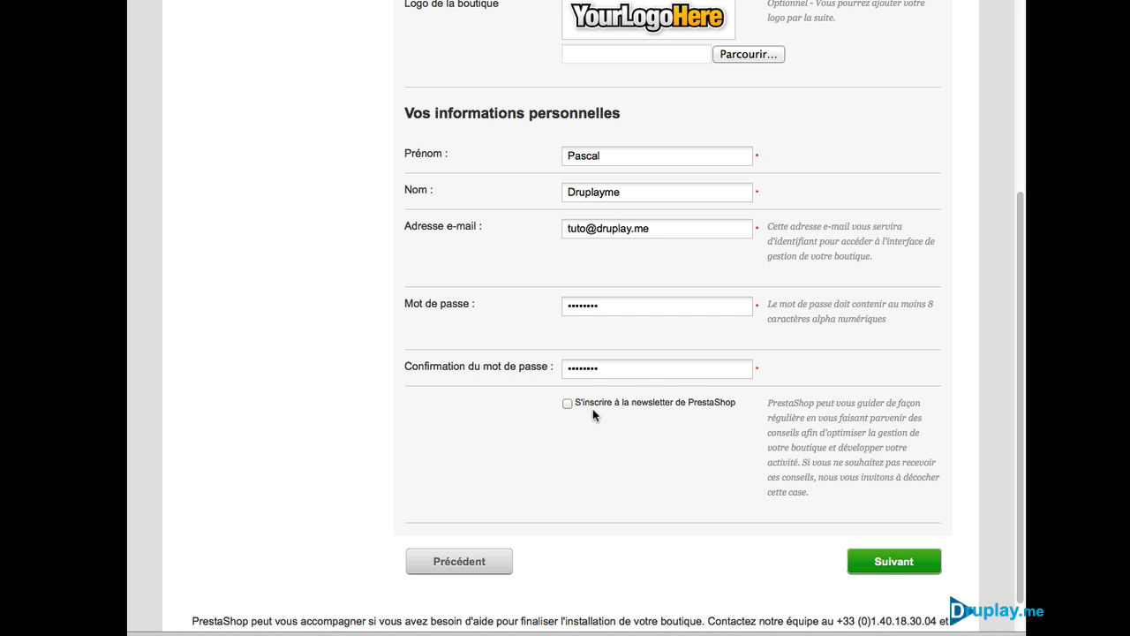
pyautogui.click(894, 563)
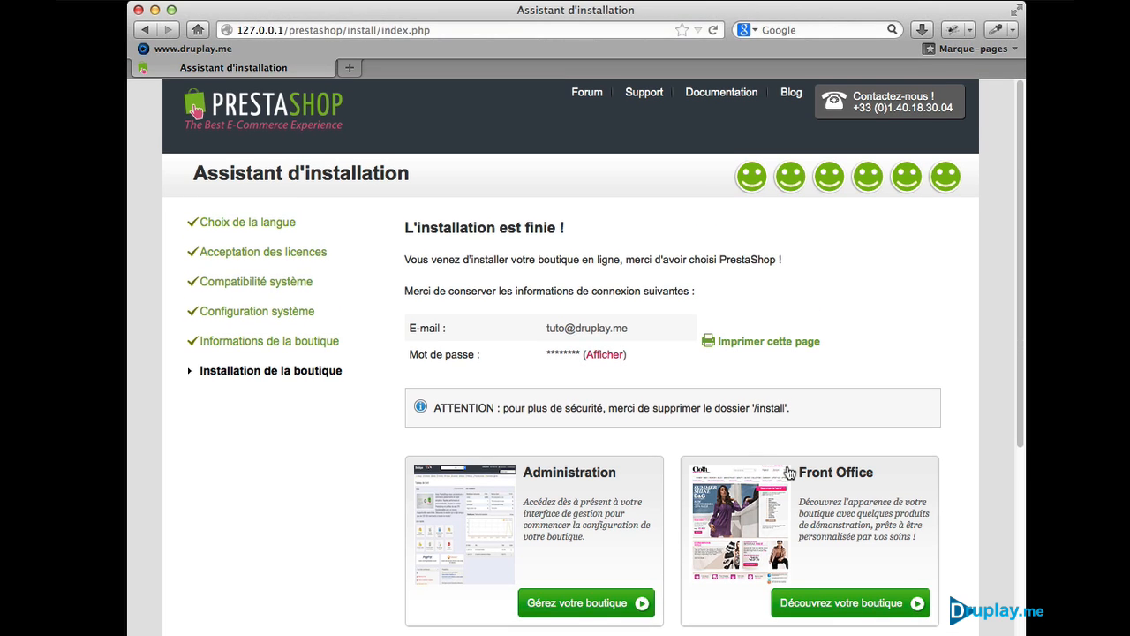
# Step: Bookmark the Druplay Shop storefront in Barre personnelle, then launch the back office via 'Gérez votre boutique'
pyautogui.click(877, 600)
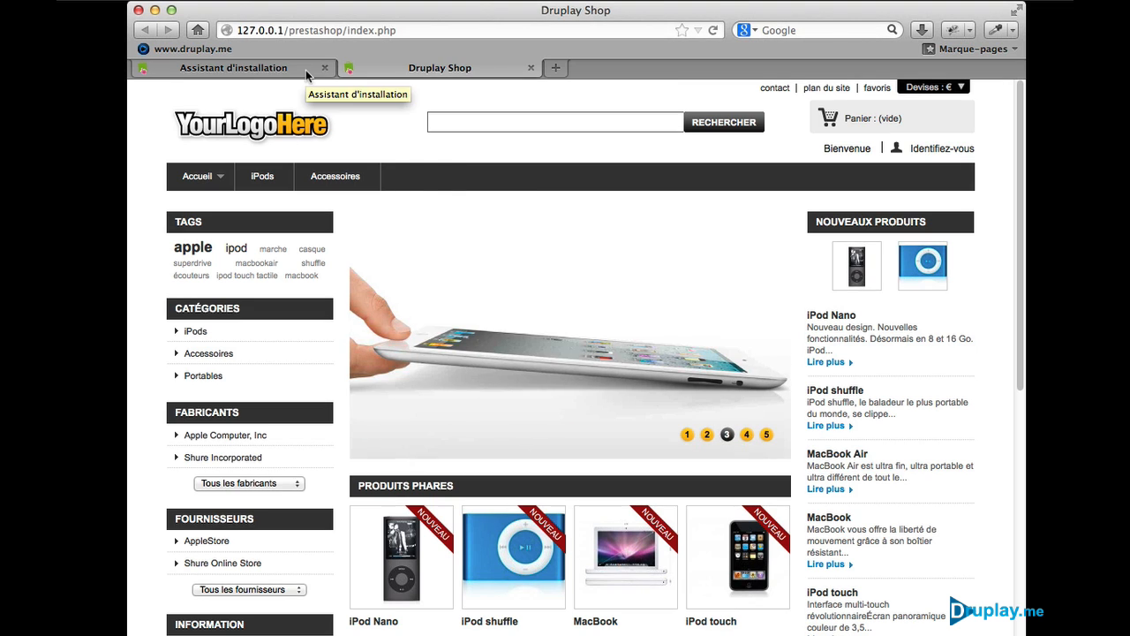
pyautogui.rightClick(376, 134)
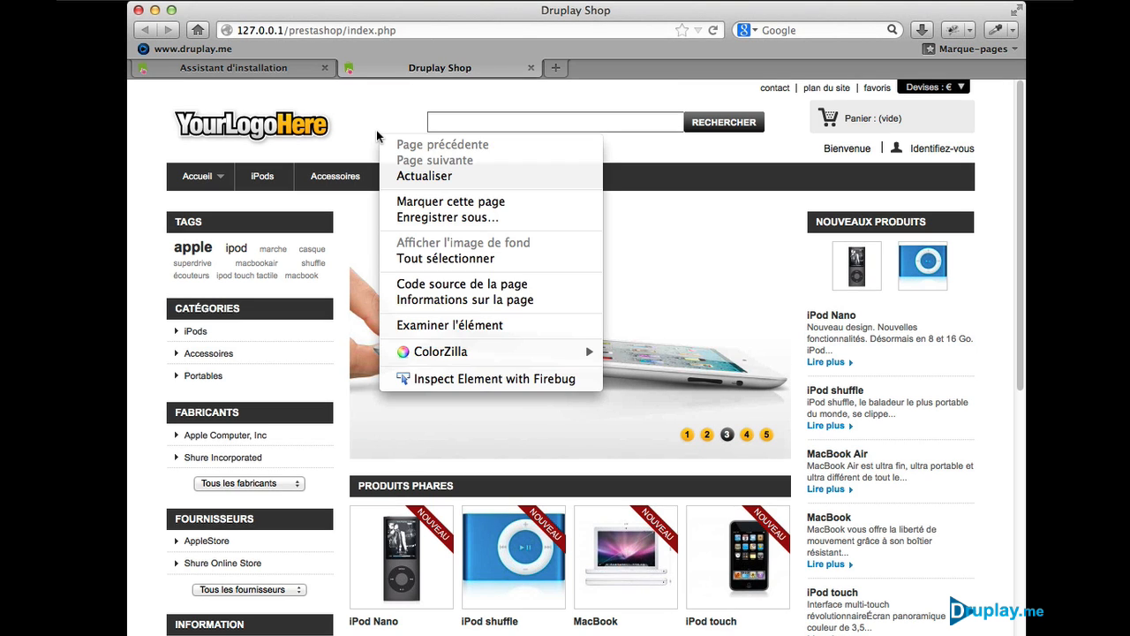
pyautogui.click(448, 202)
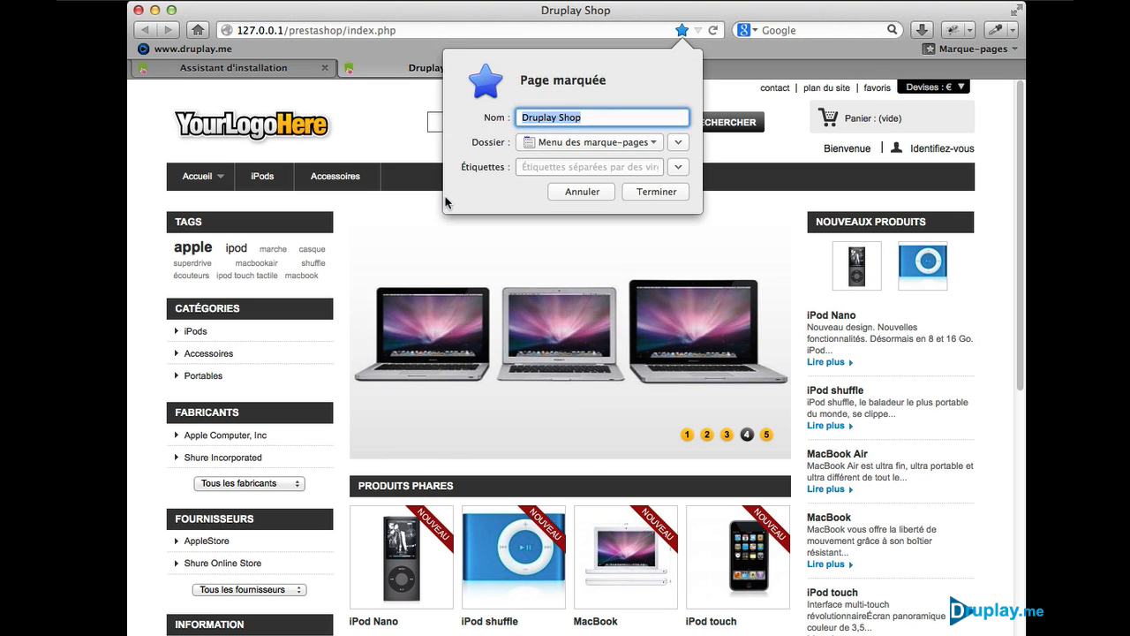
pyautogui.click(566, 144)
pyautogui.click(569, 156)
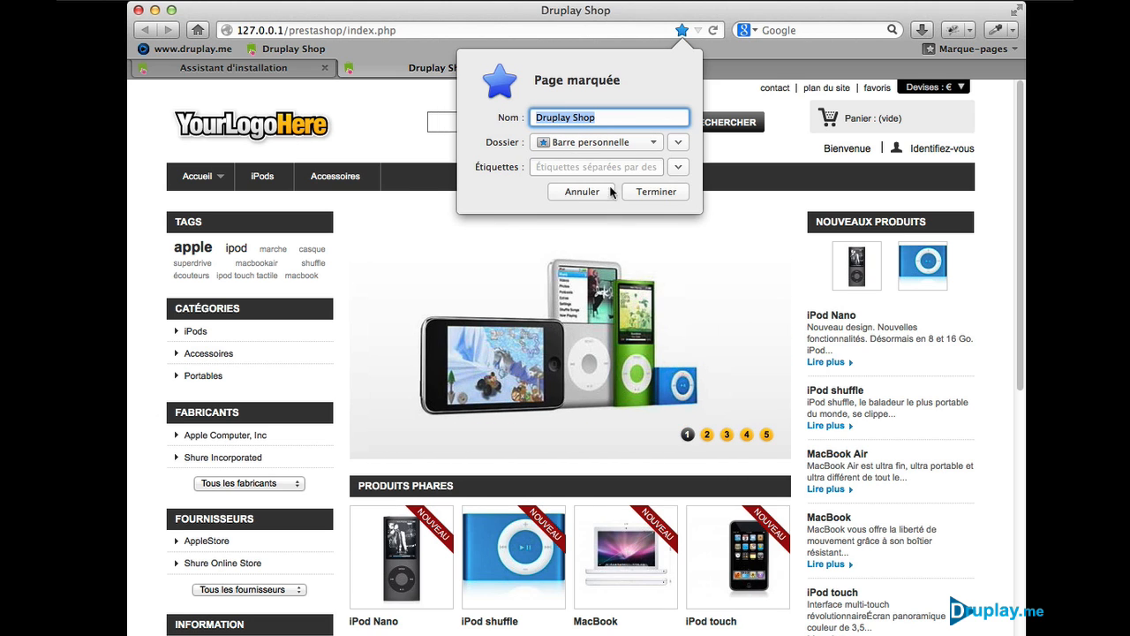
pyautogui.click(655, 191)
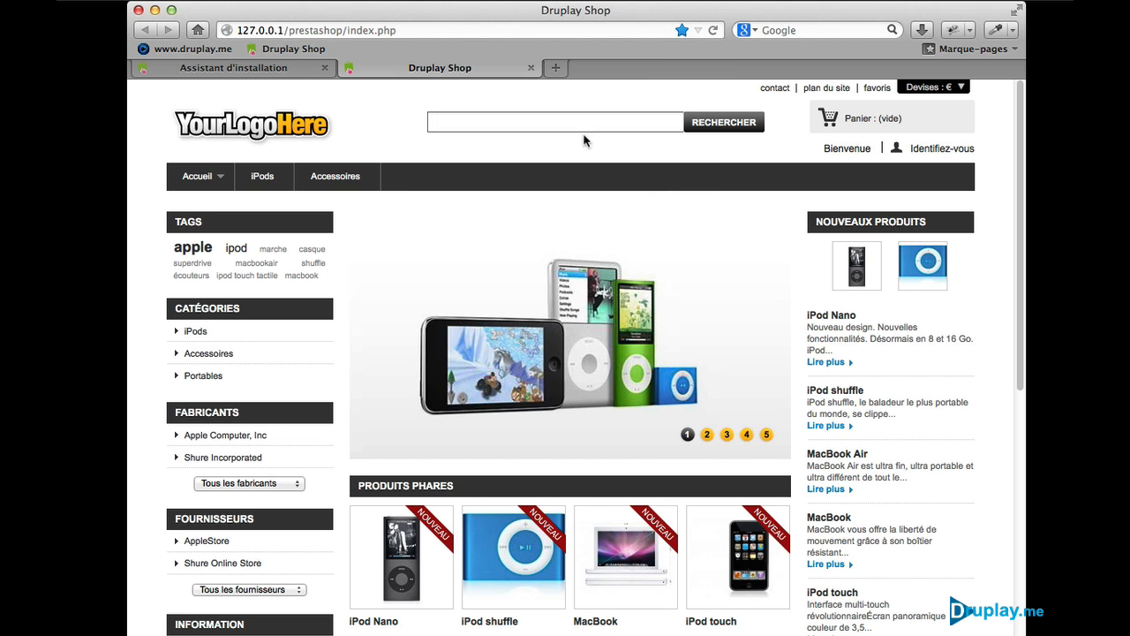
pyautogui.click(286, 64)
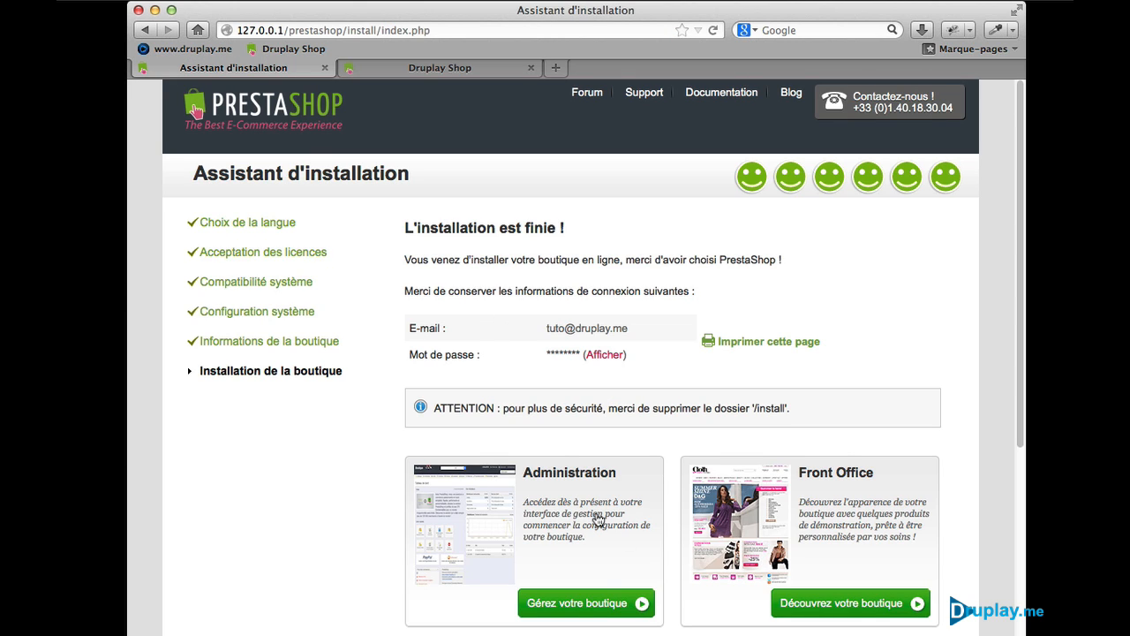
pyautogui.click(604, 602)
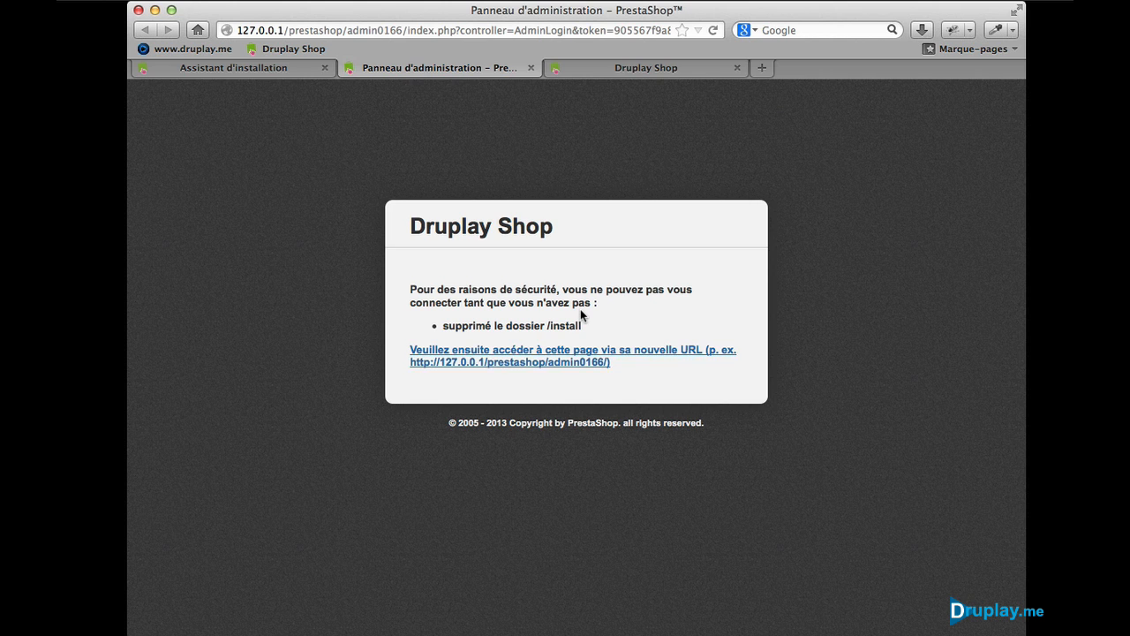
# Step: Open Finder and navigate into MAMP's htdocs/prestashop folder
pyautogui.click(795, 634)
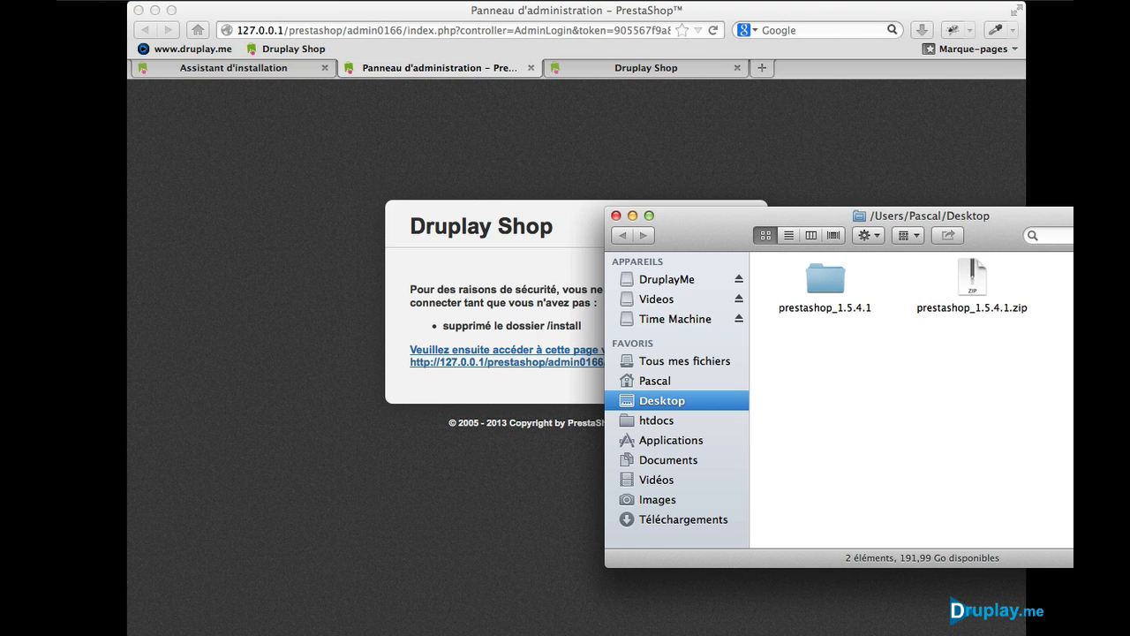
pyautogui.click(657, 420)
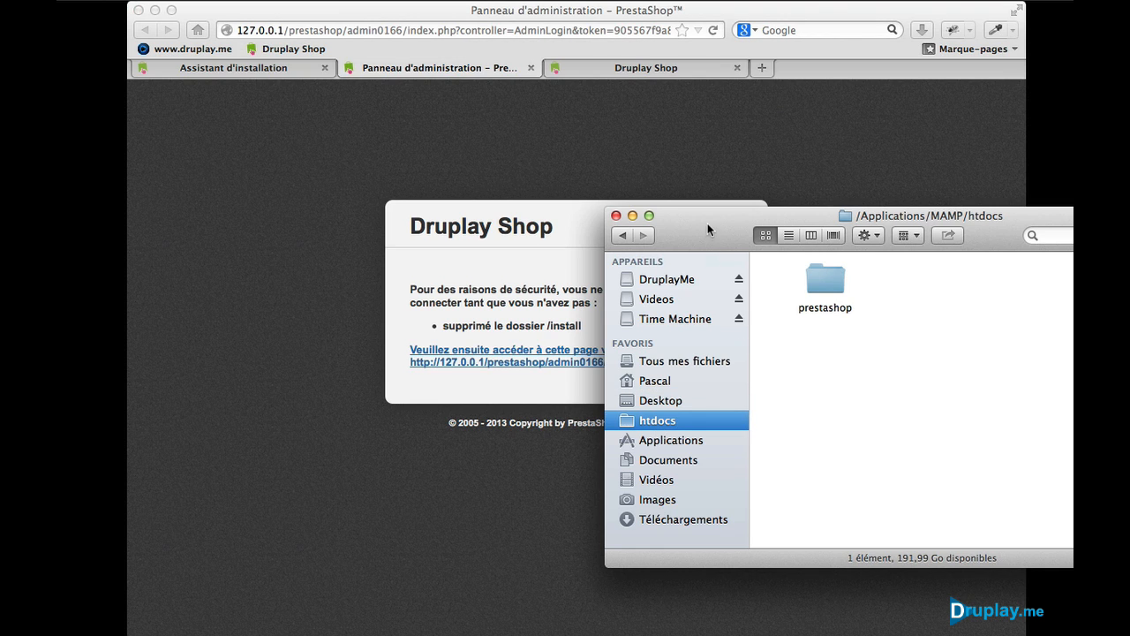
pyautogui.moveTo(708, 225); pyautogui.dragTo(435, 172)
pyautogui.doubleClick(551, 233)
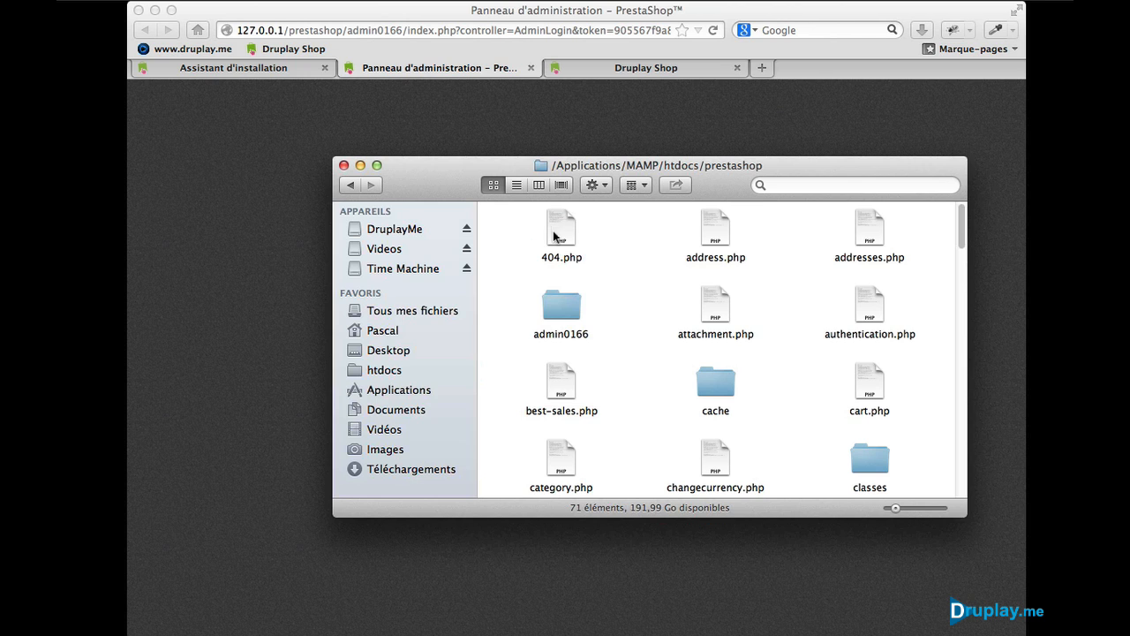
pyautogui.scroll(-5, 680, 356)
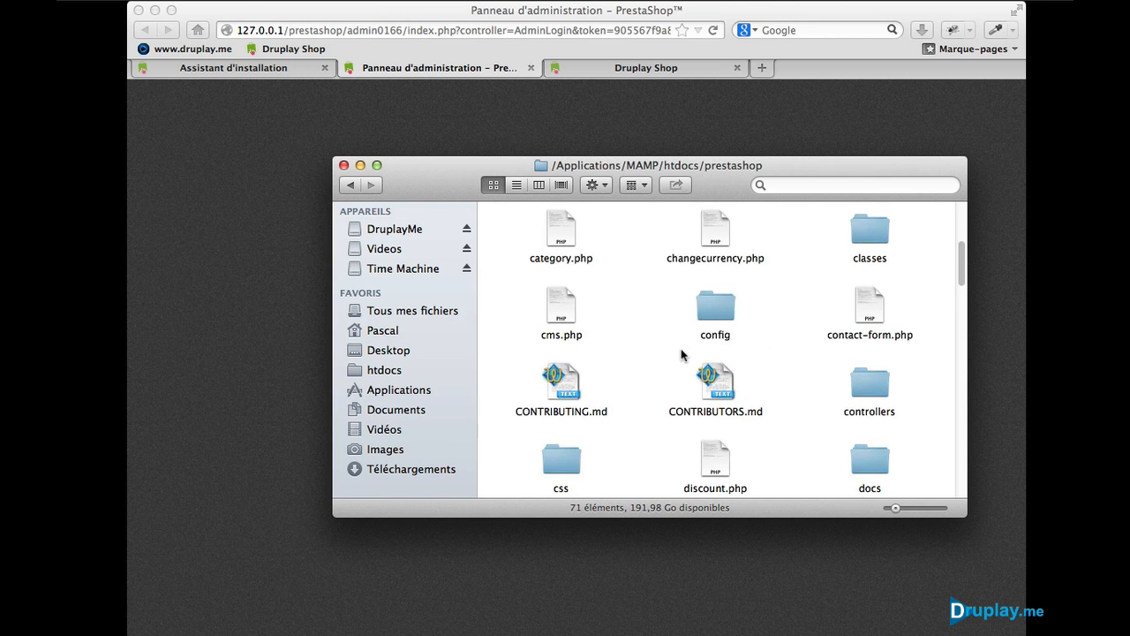
pyautogui.scroll(-10, 681, 355)
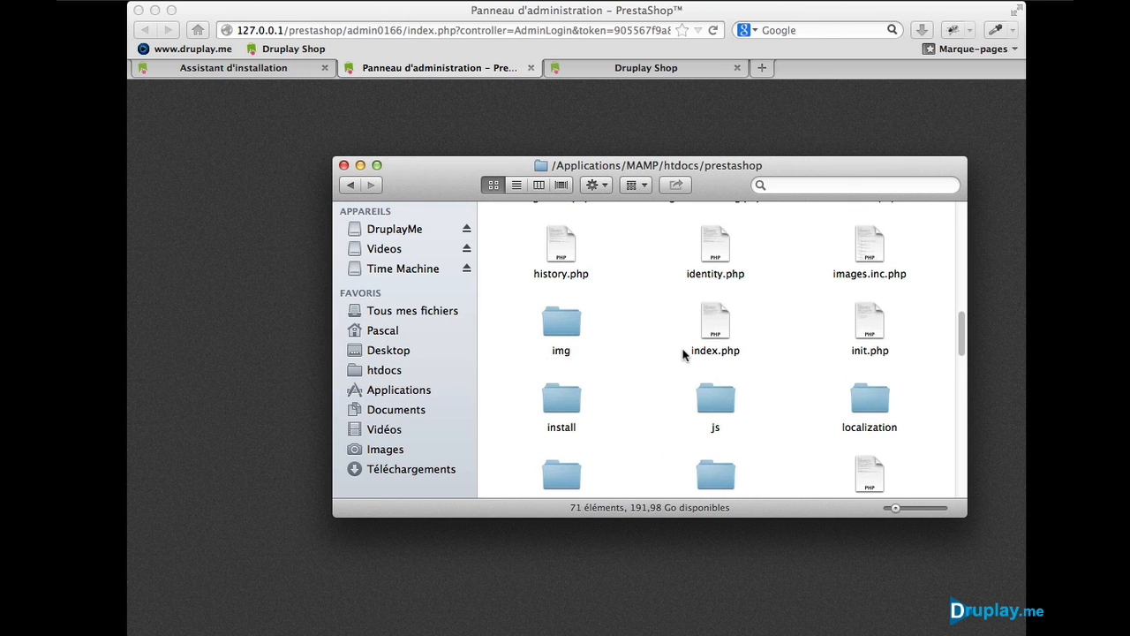
# Step: Move the install folder to the Trash, then return to the back office page in Firefox
pyautogui.rightClick(566, 395)
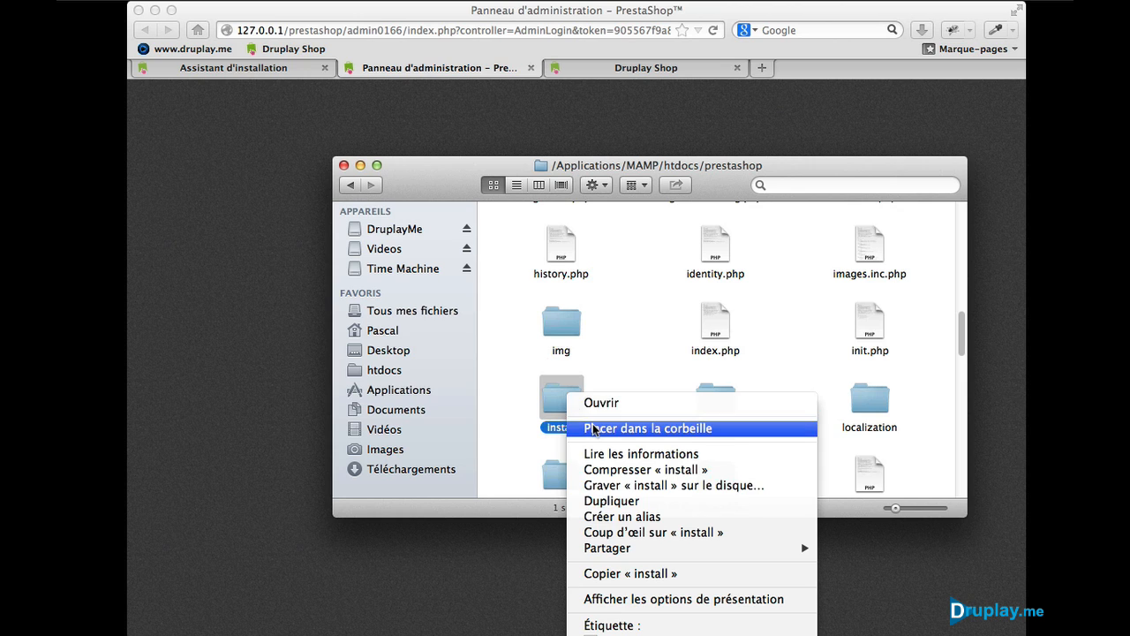
pyautogui.click(648, 428)
pyautogui.scroll(5, 645, 397)
pyautogui.scroll(3, 648, 398)
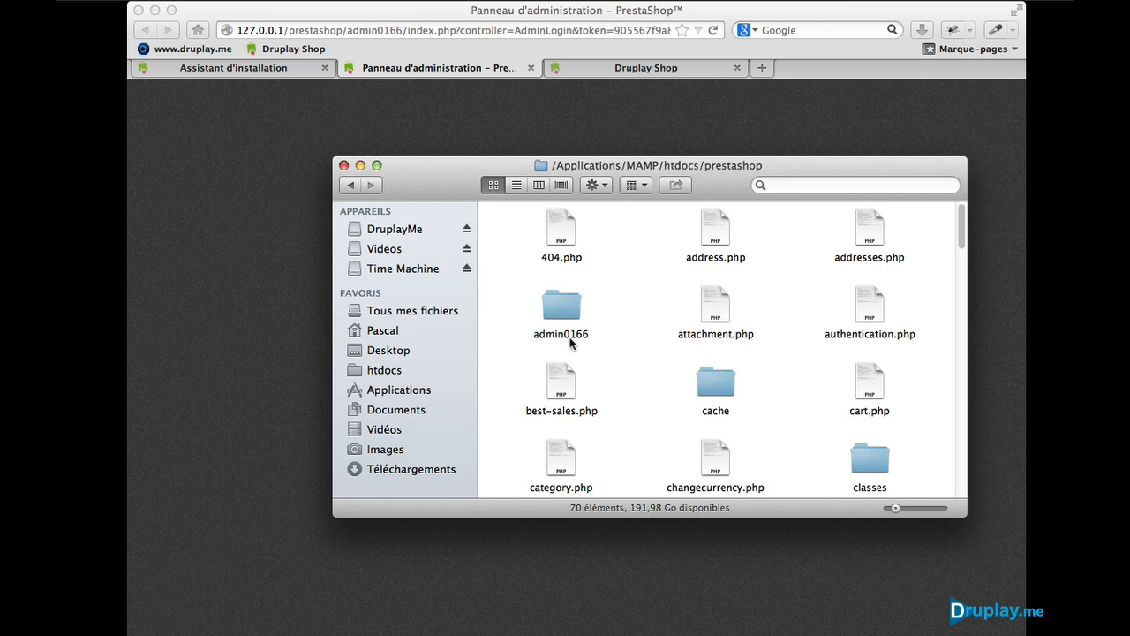
pyautogui.click(570, 334)
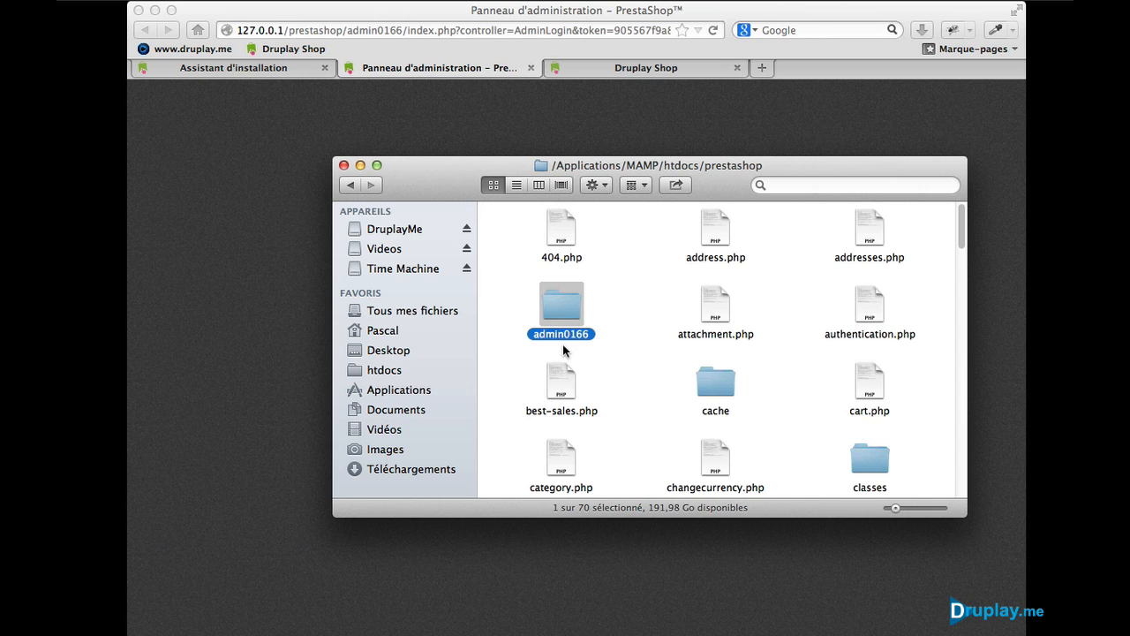
pyautogui.click(186, 287)
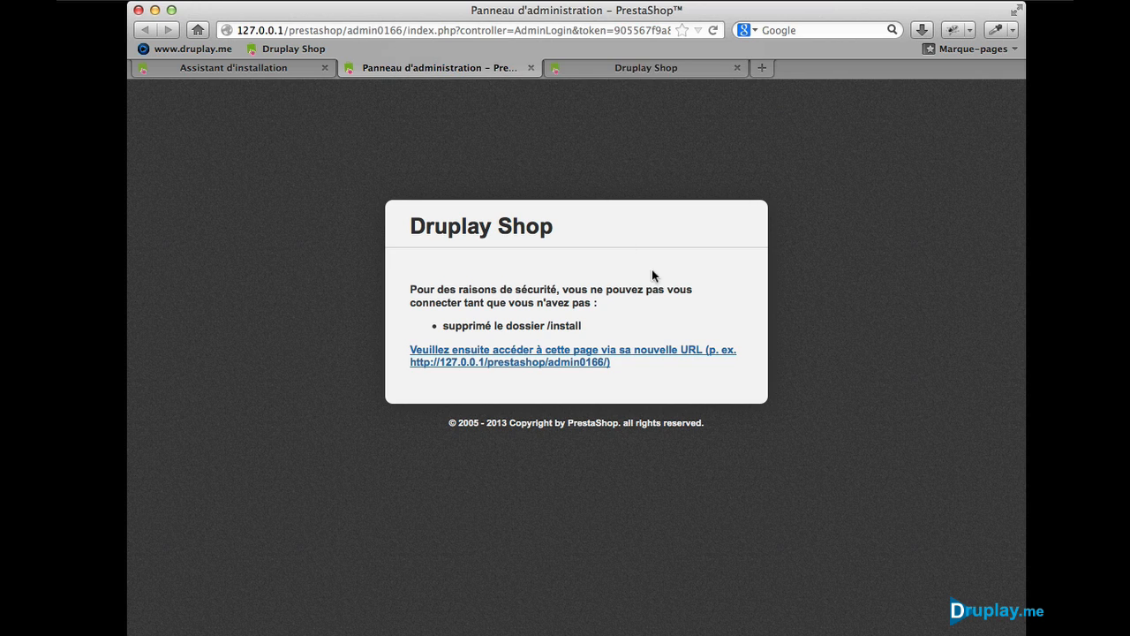
# Step: Open the admin0166 login form, enter the admin e-mail and password, and sign in with Connexion
pyautogui.click(604, 352)
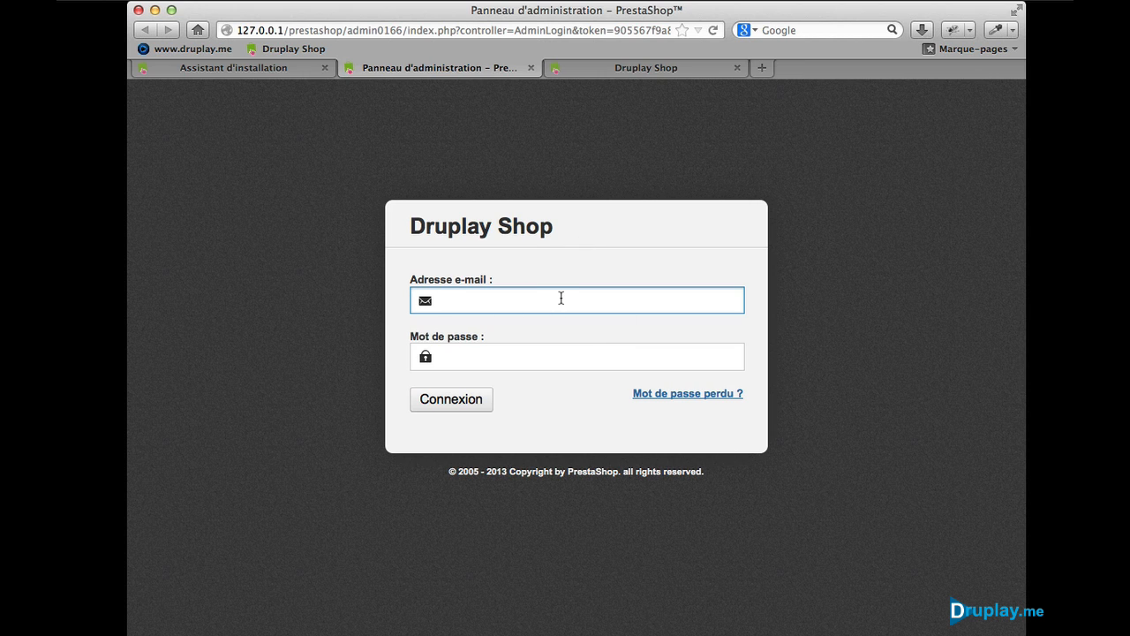
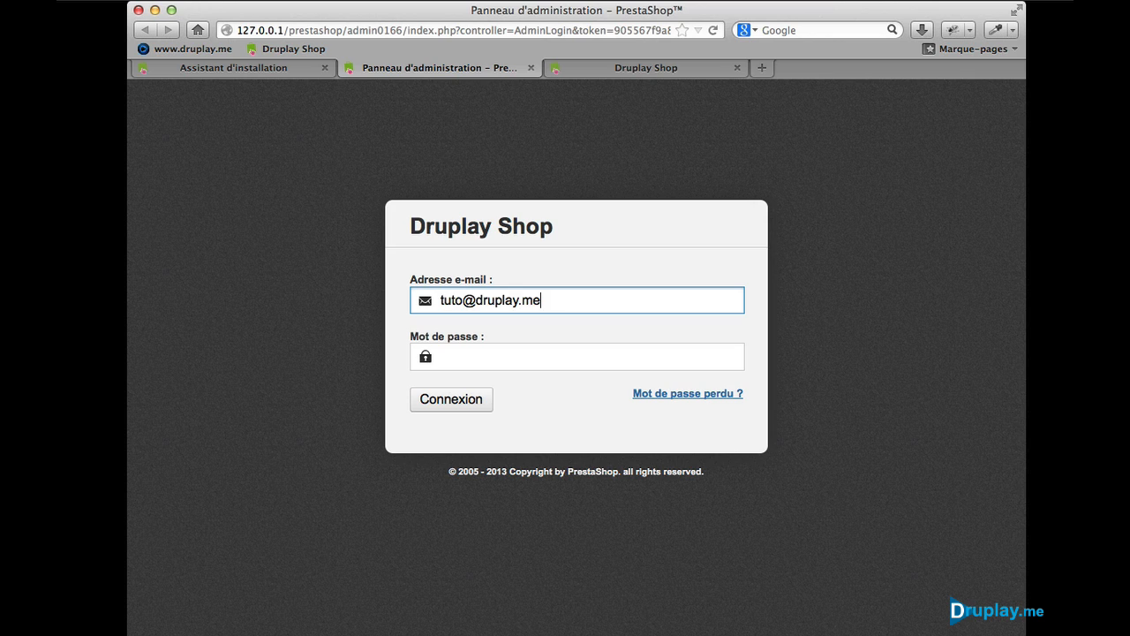
pyautogui.press('Tab')
pyautogui.write('********')
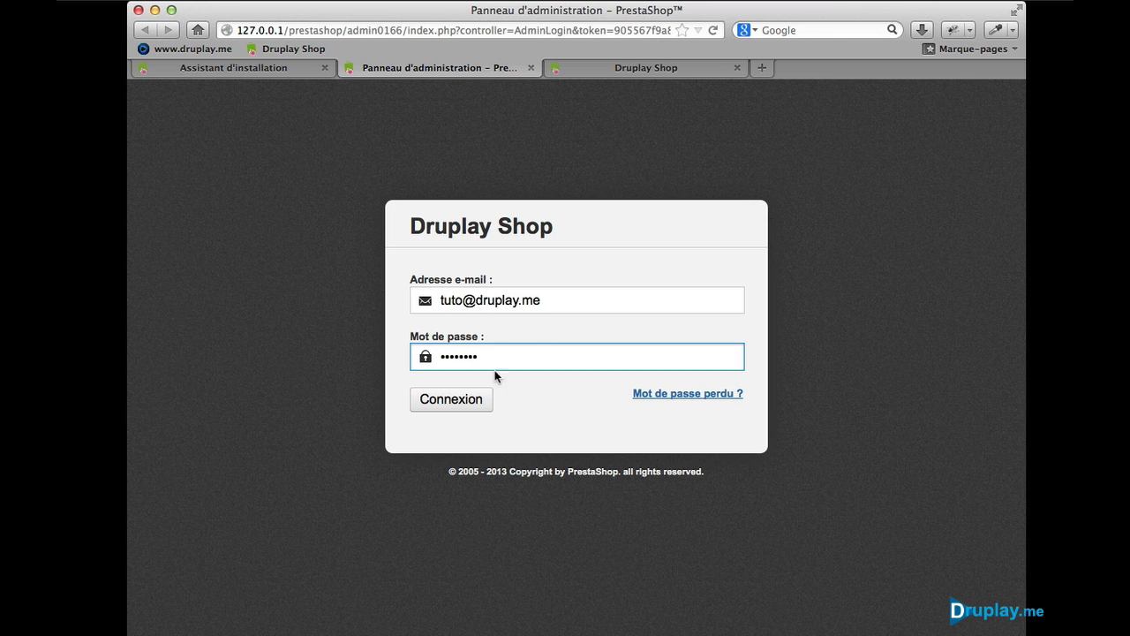
pyautogui.click(460, 403)
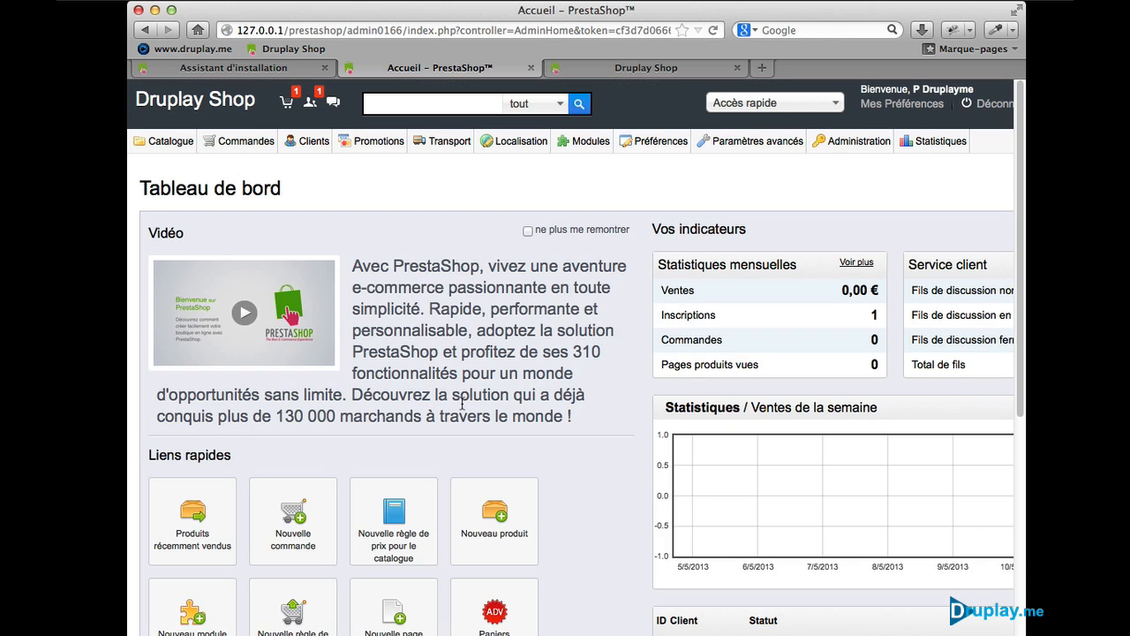
# Step: Bookmark the dashboard as 'Back Office' in the Barre personnelle folder
pyautogui.rightClick(407, 190)
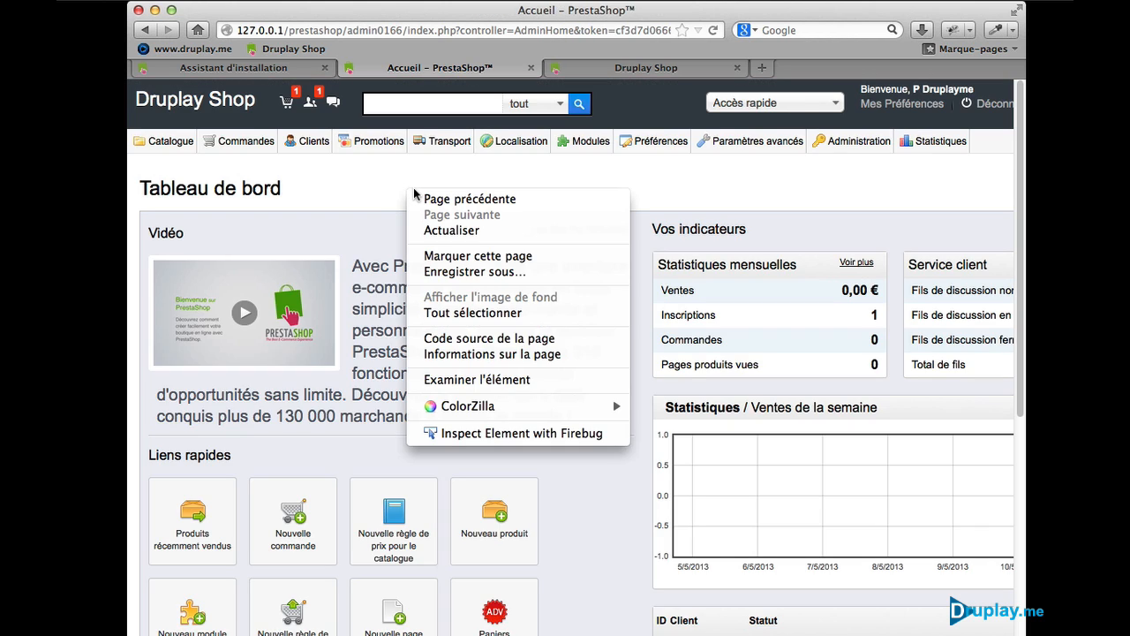
pyautogui.click(441, 255)
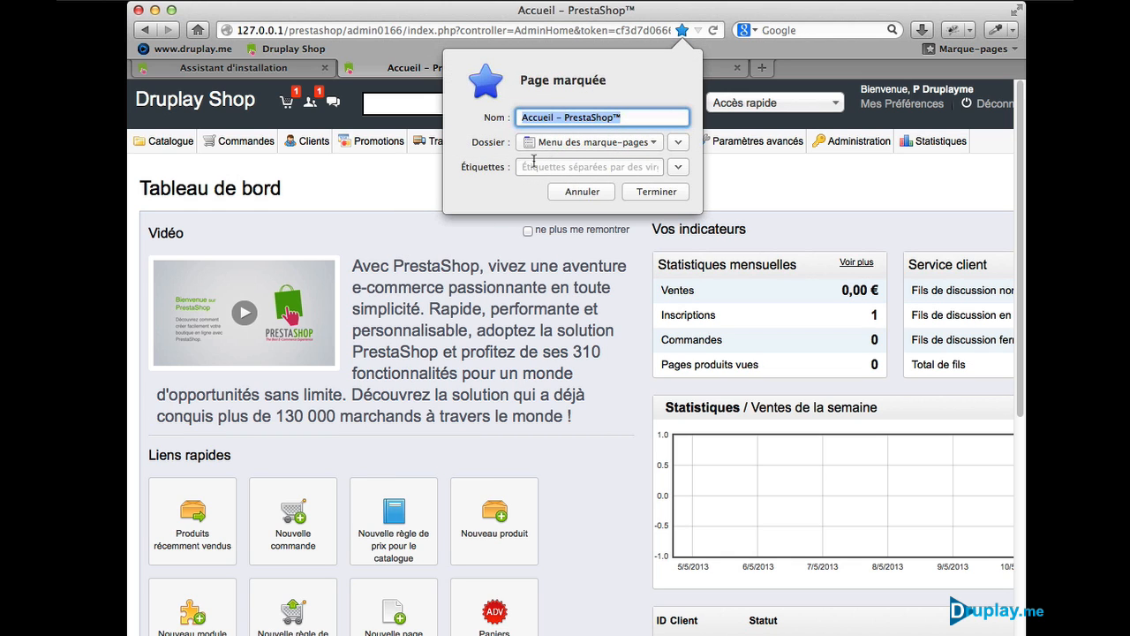
pyautogui.click(570, 117)
pyautogui.moveTo(621, 119); pyautogui.dragTo(463, 103)
pyautogui.write('Ba')
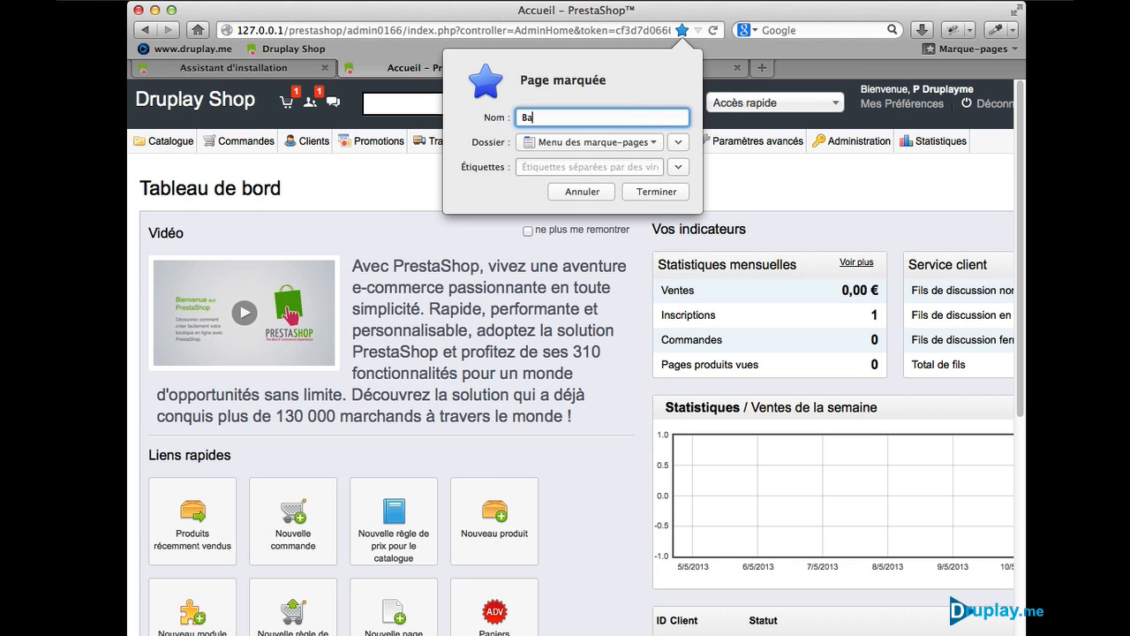
pyautogui.write('ck Office')
pyautogui.click(544, 144)
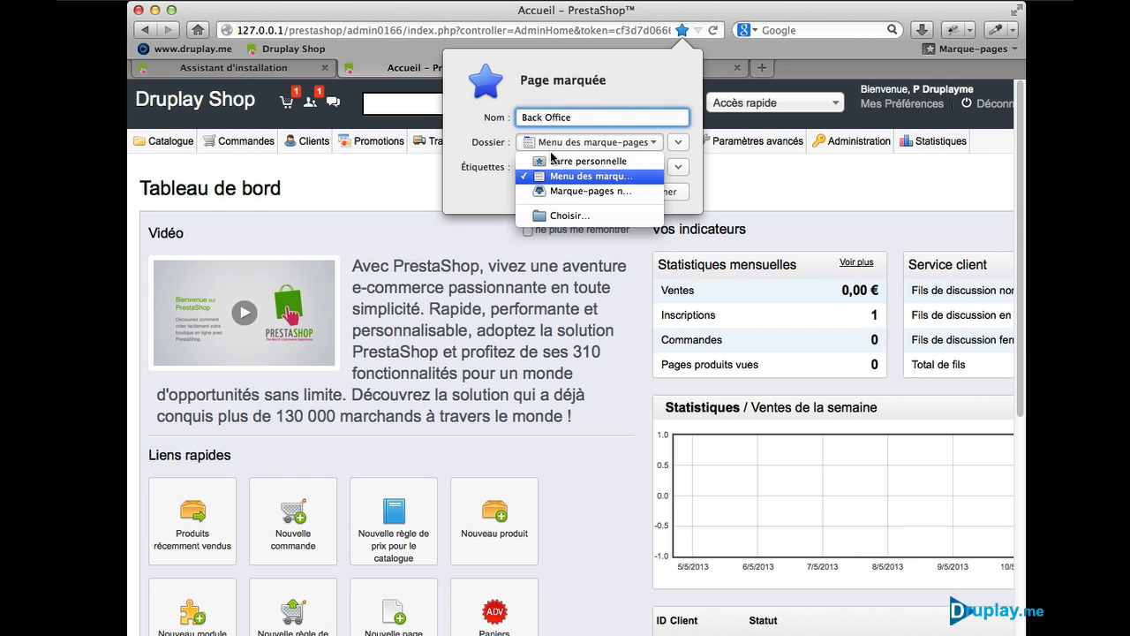
pyautogui.click(557, 162)
pyautogui.click(638, 191)
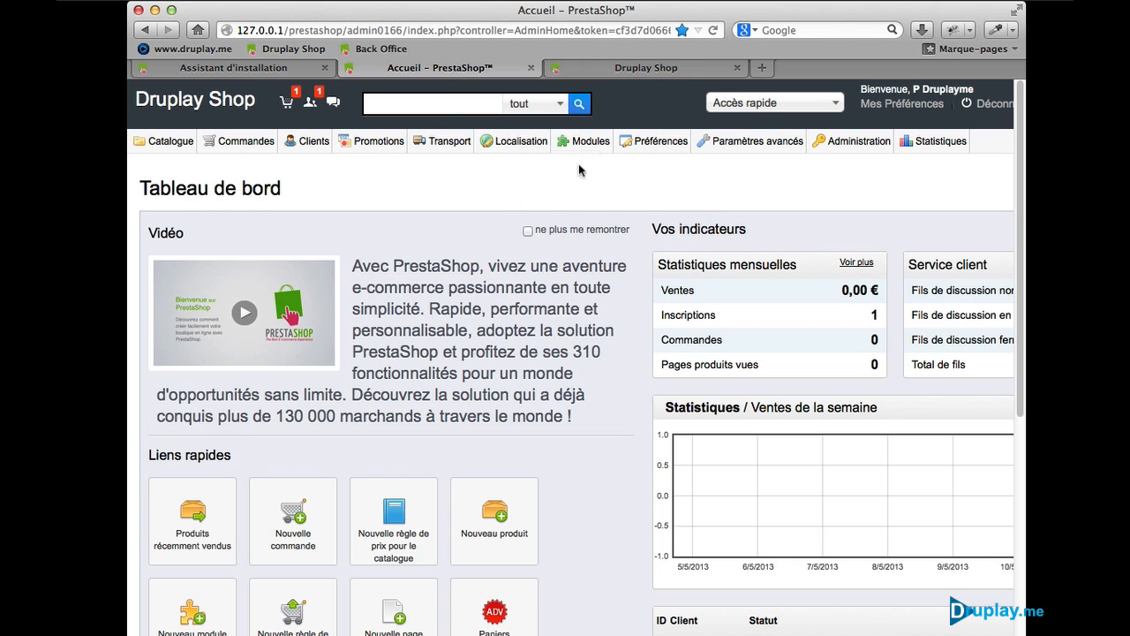
# Step: Move the Back Office bookmark before Druplay Shop and test both bookmarks
pyautogui.moveTo(381, 50); pyautogui.dragTo(255, 50)
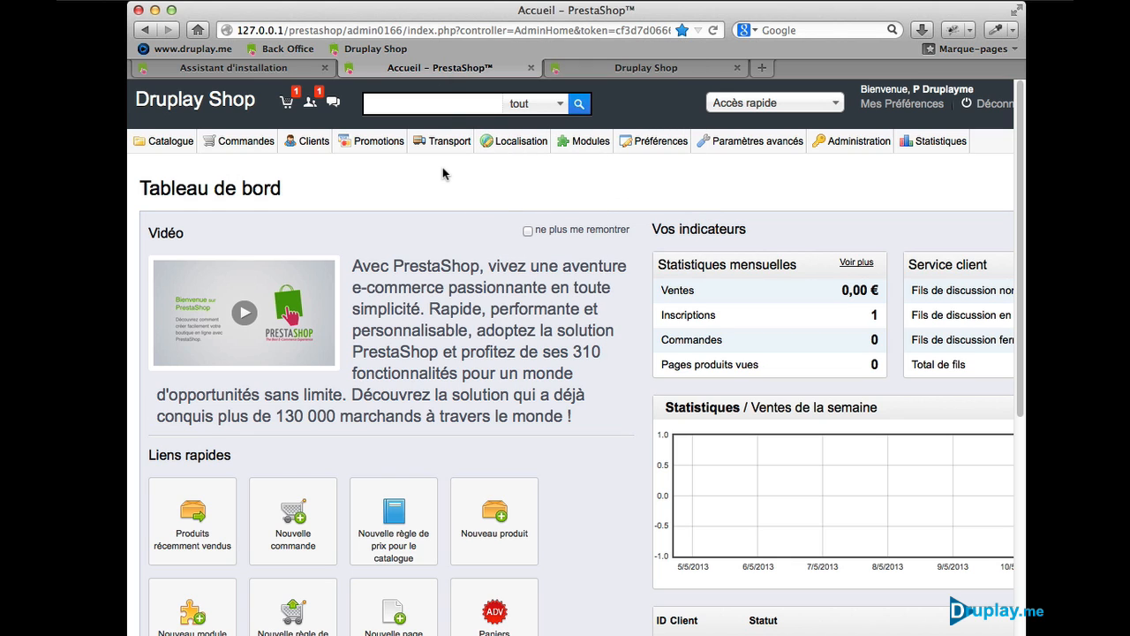
pyautogui.click(292, 48)
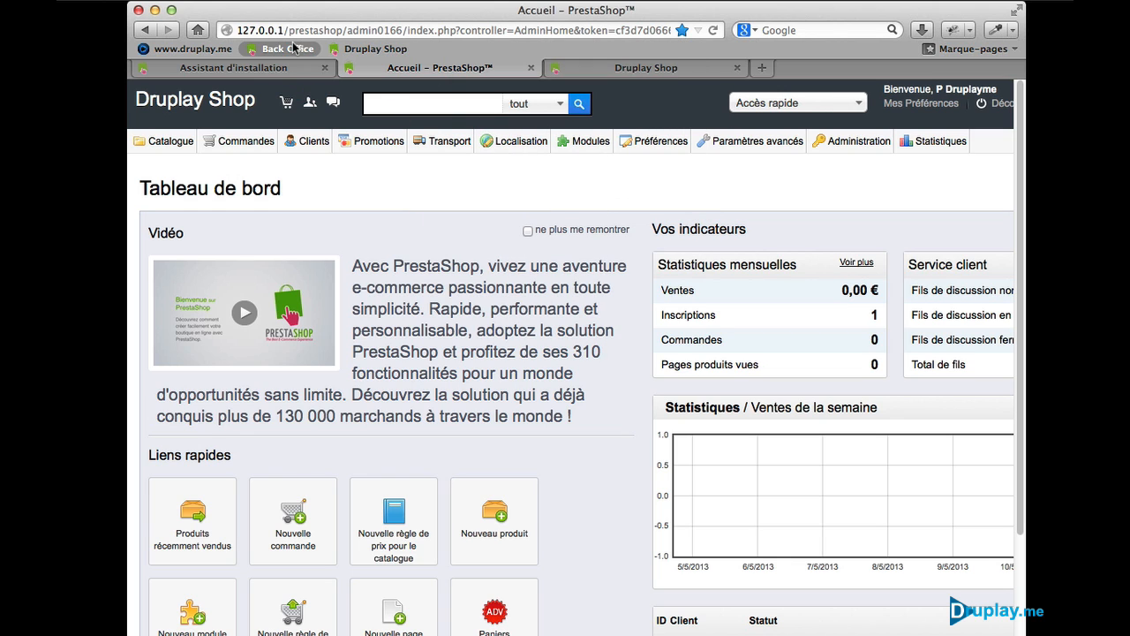
pyautogui.click(358, 48)
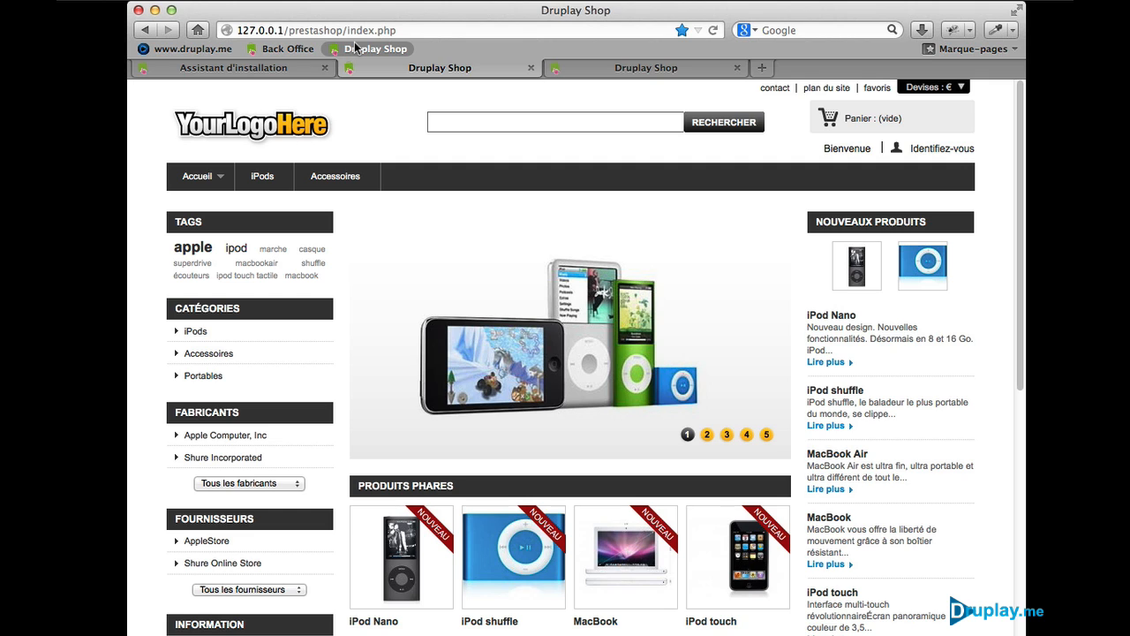